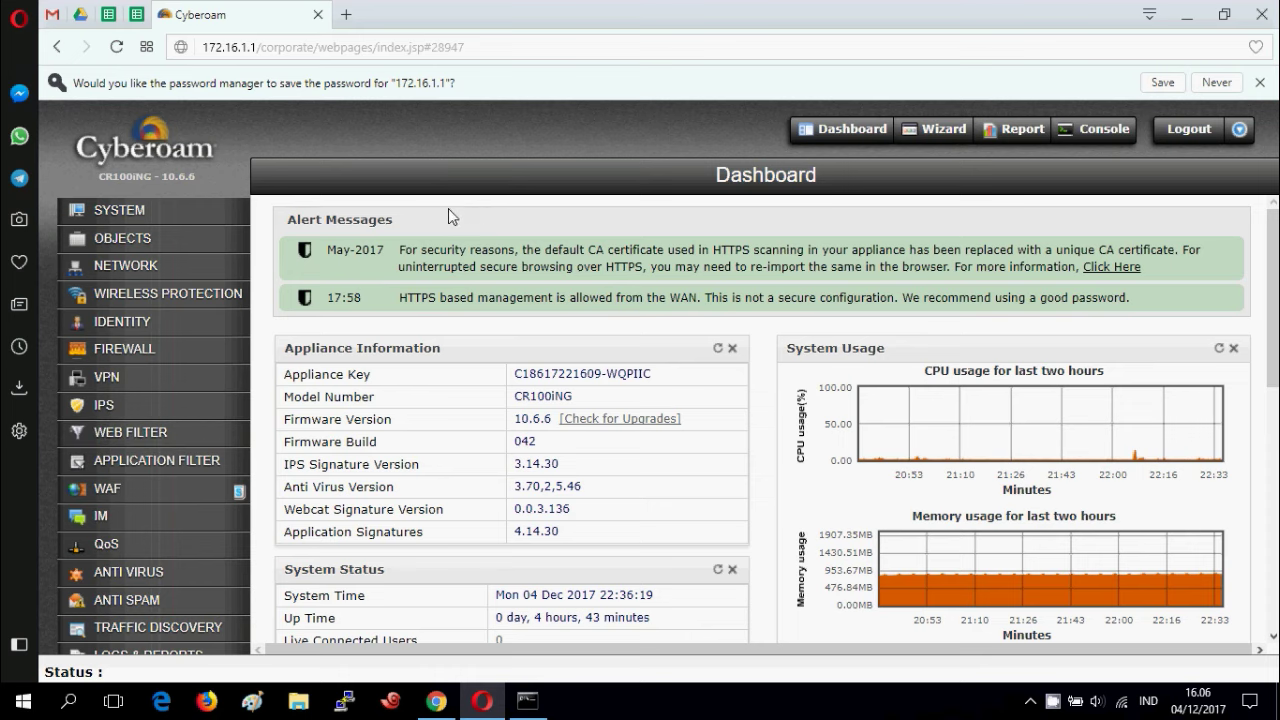
left_click(436, 701)
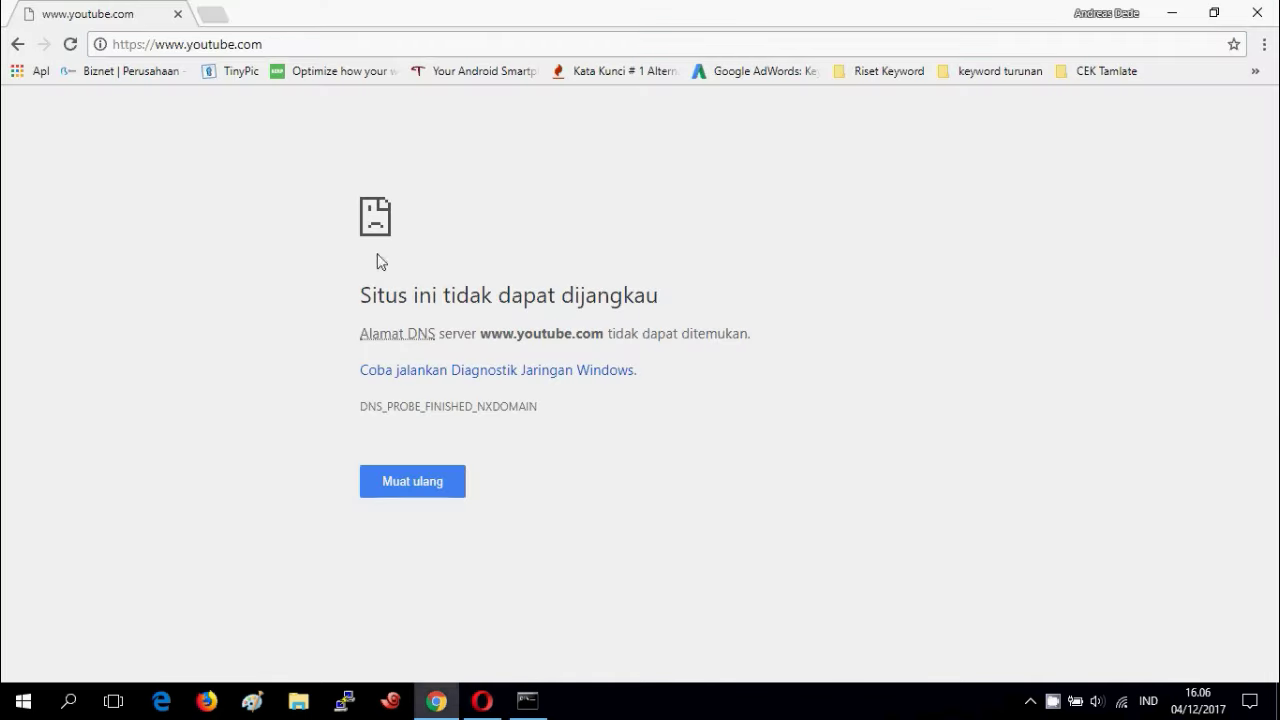
left_click(302, 46)
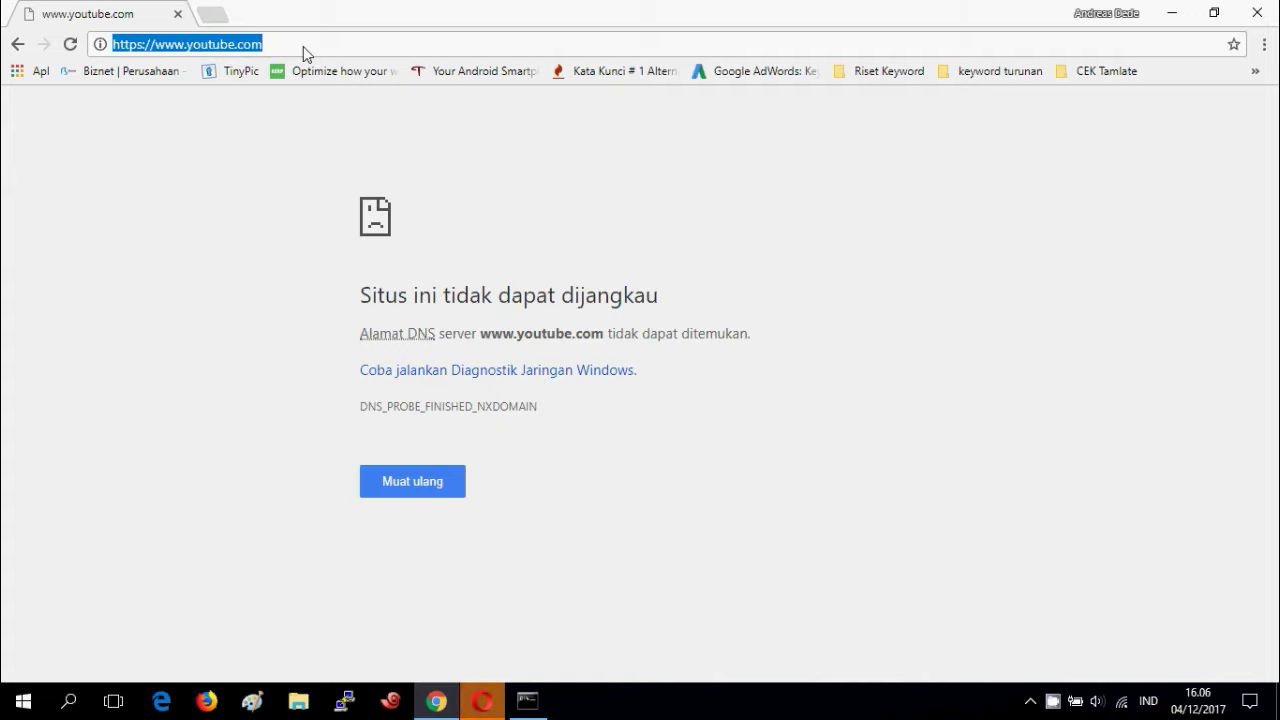
key("Return")
left_click(207, 14)
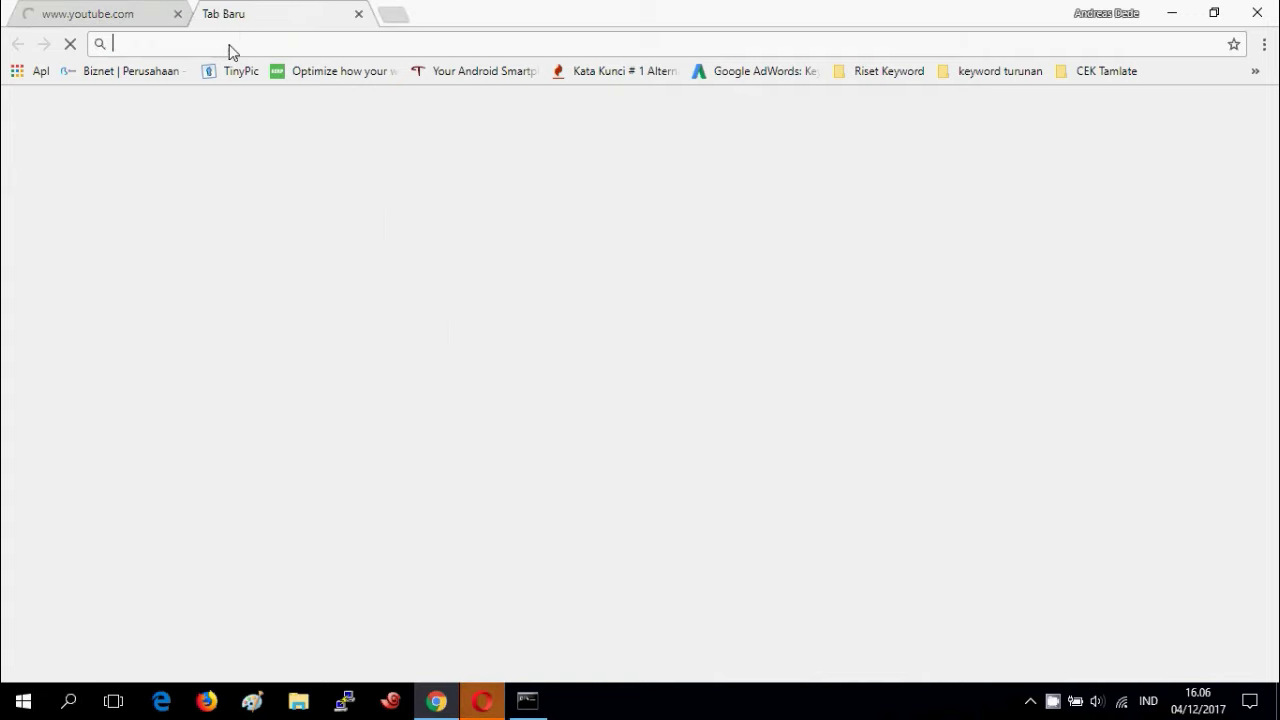
type("facebook.com")
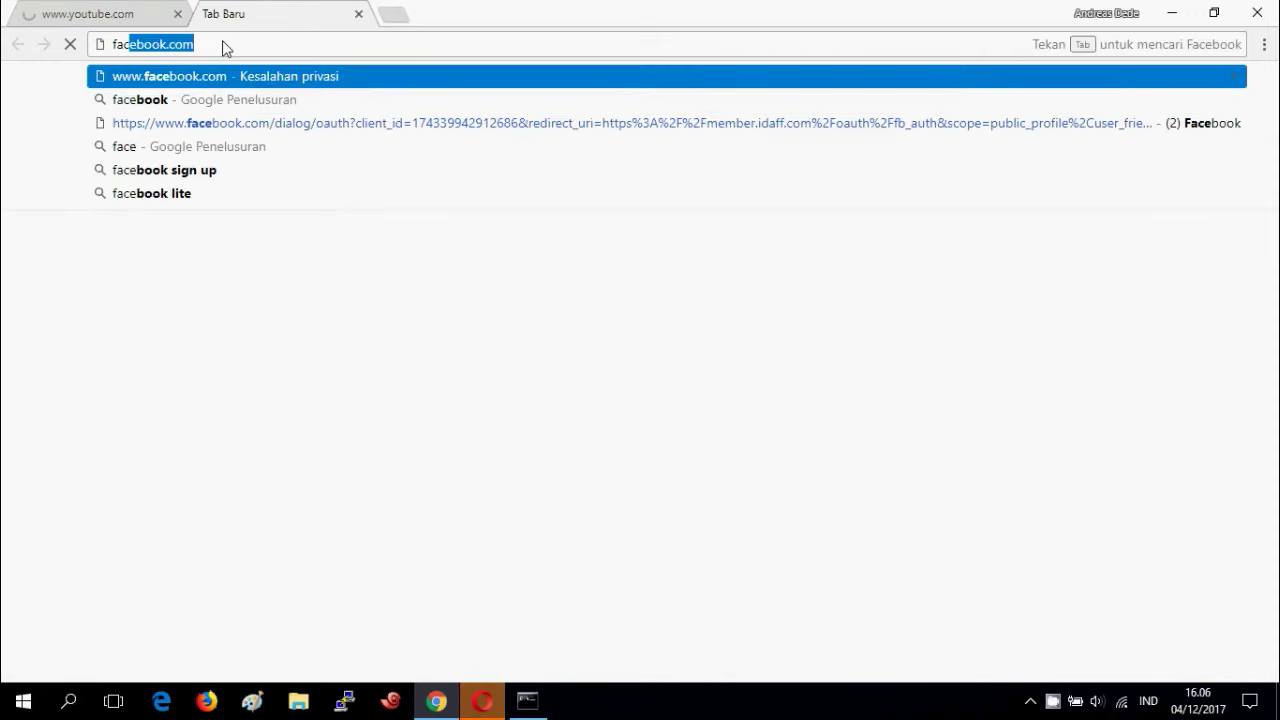
key("Return")
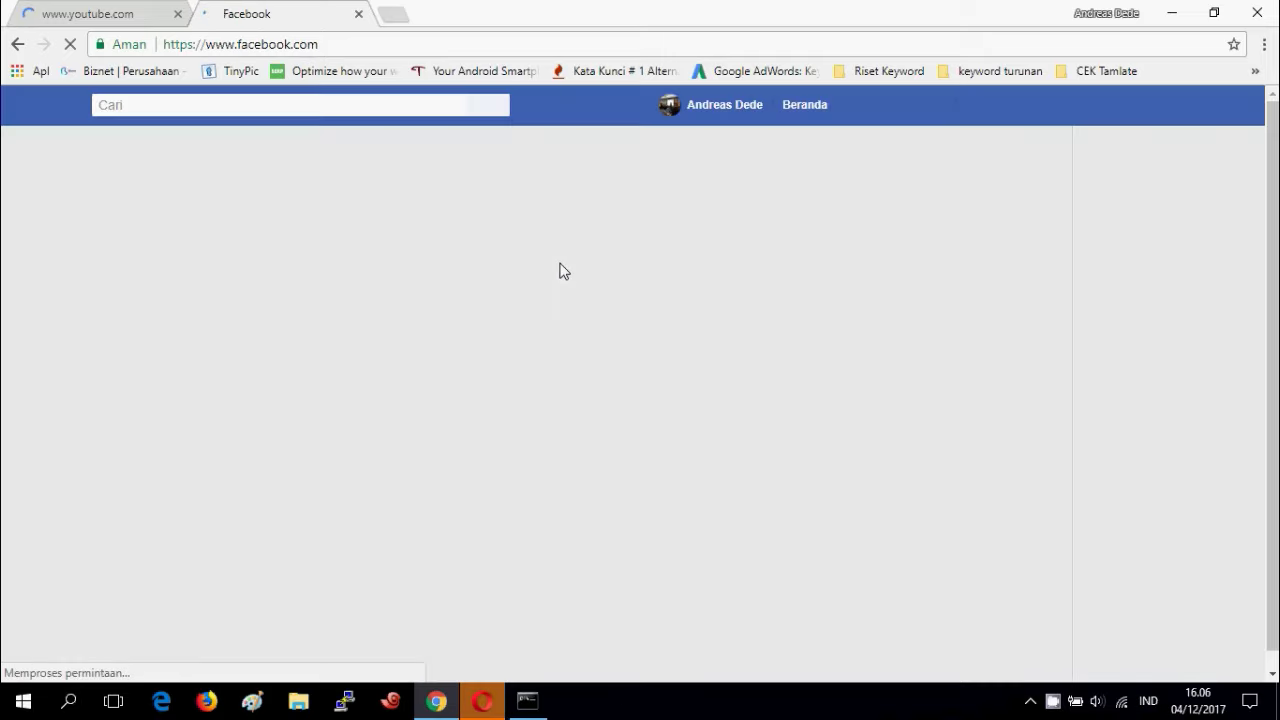
left_click(112, 12)
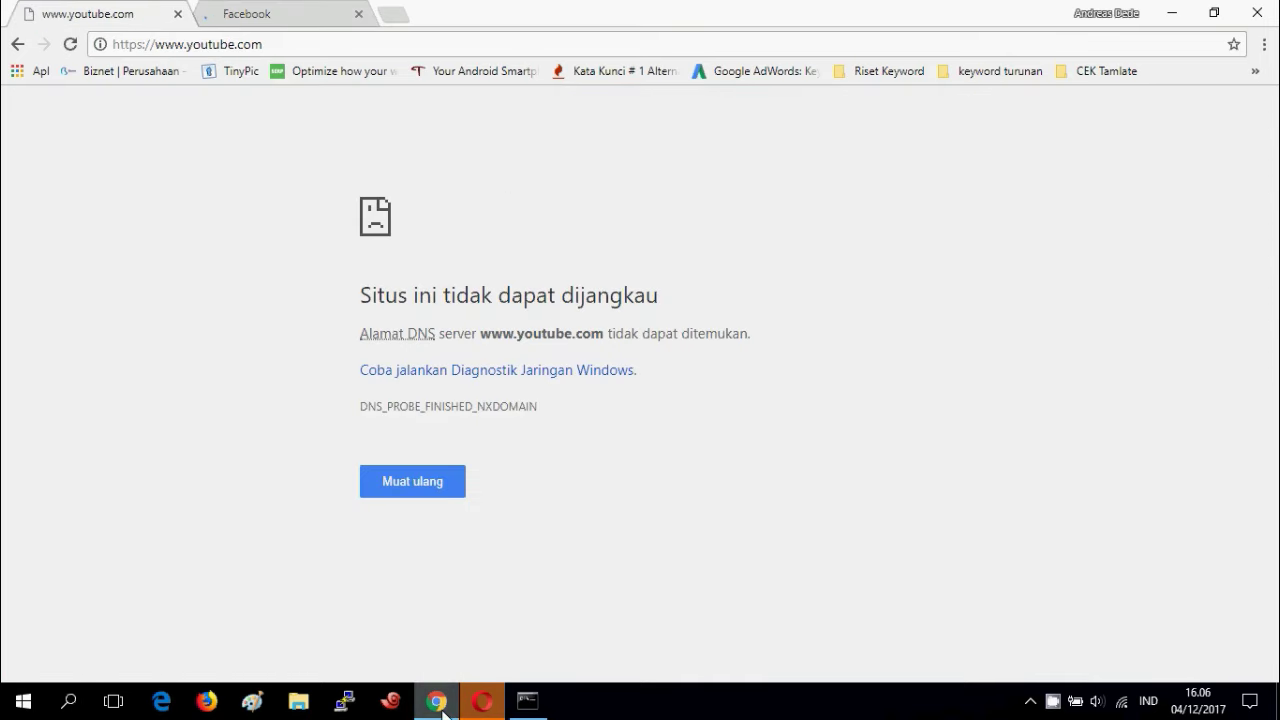
Switch to the Cyberoam console in Opera and delete the web filter URL group Blockwebtertentu
left_click(482, 701)
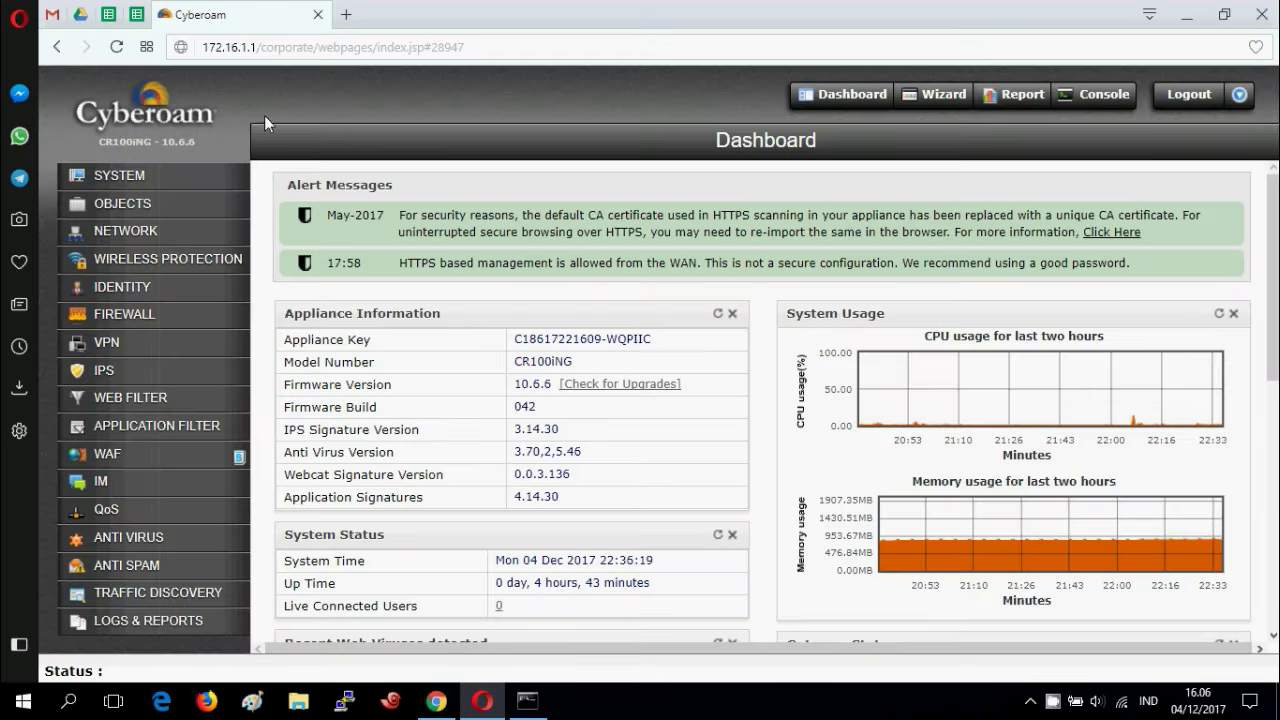
left_click(132, 399)
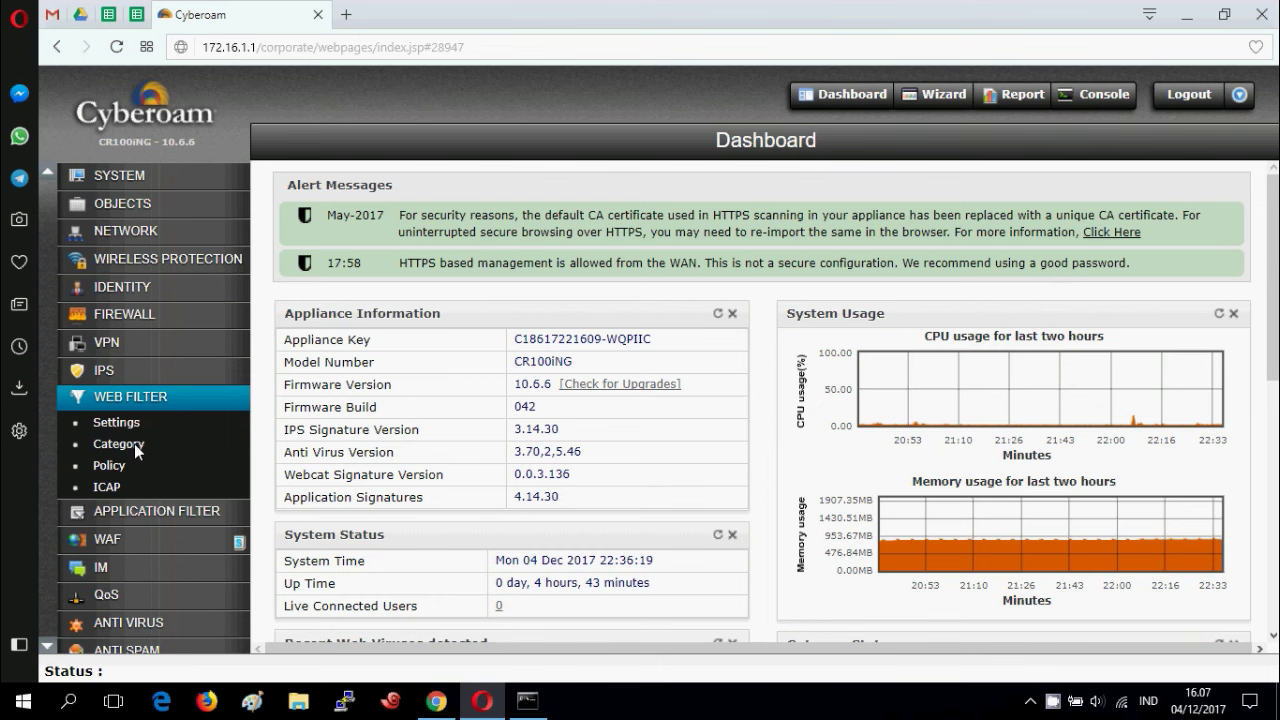
left_click(134, 443)
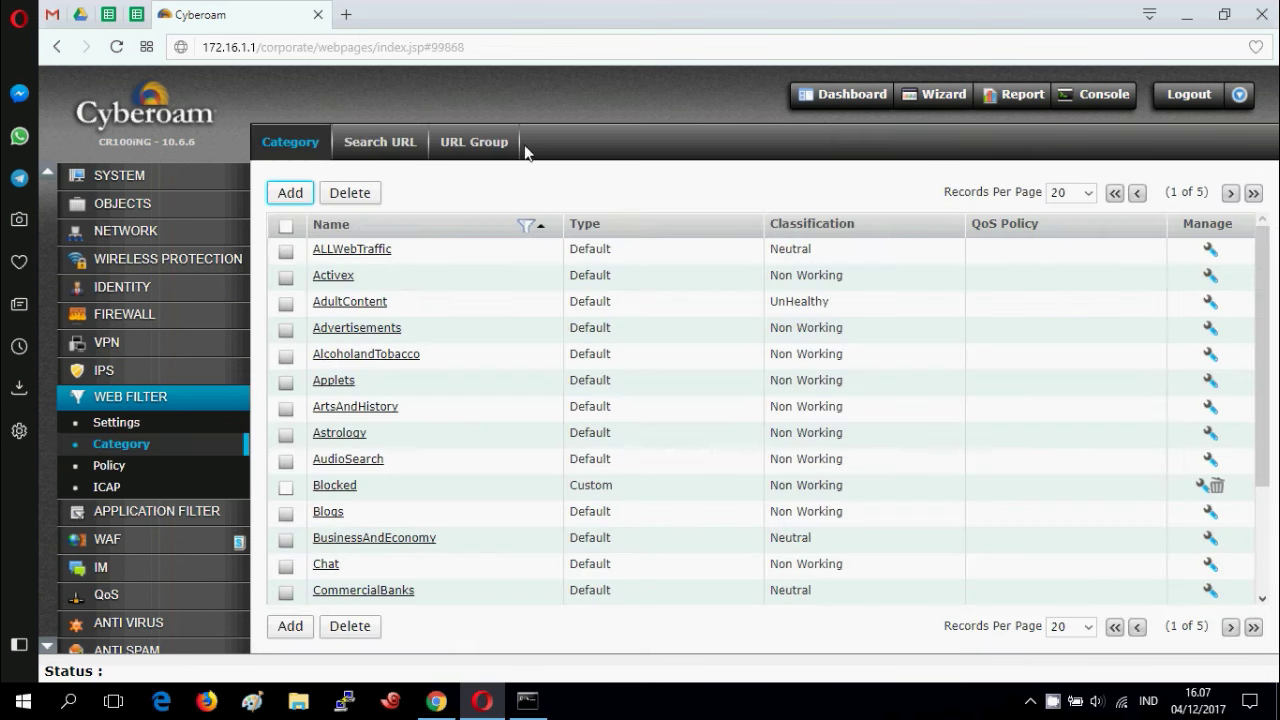
left_click(483, 139)
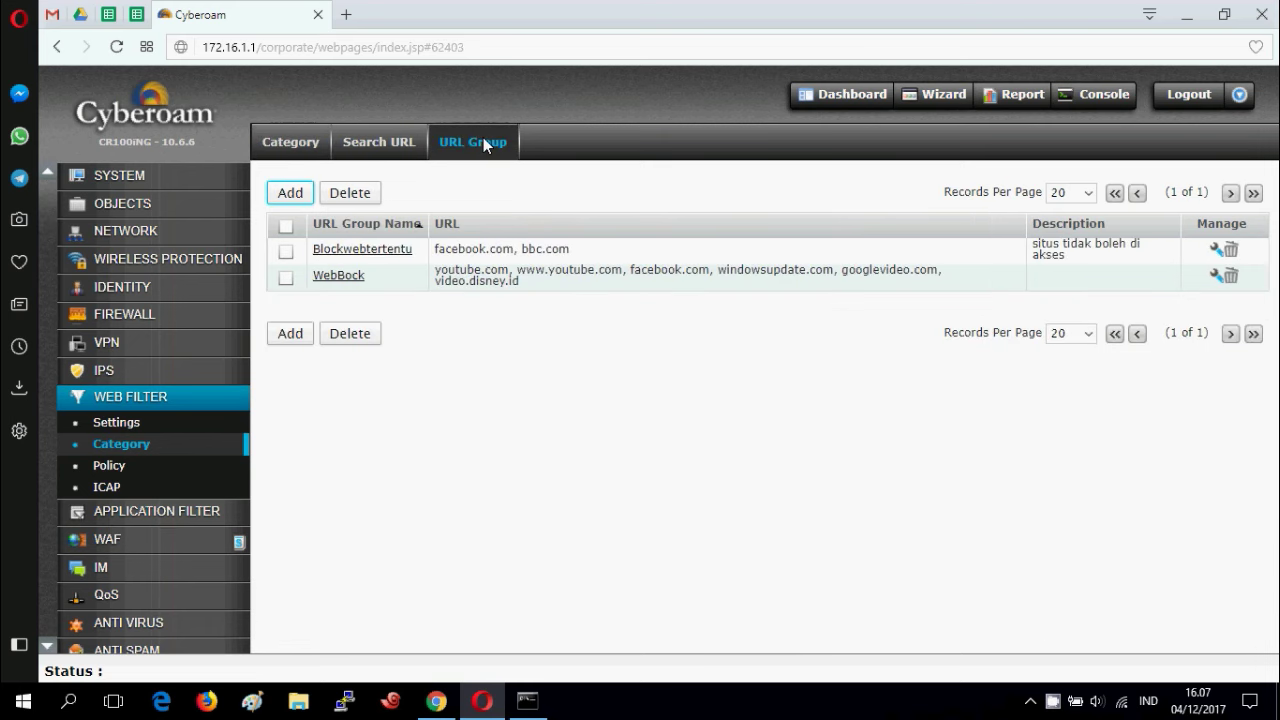
left_click(1233, 250)
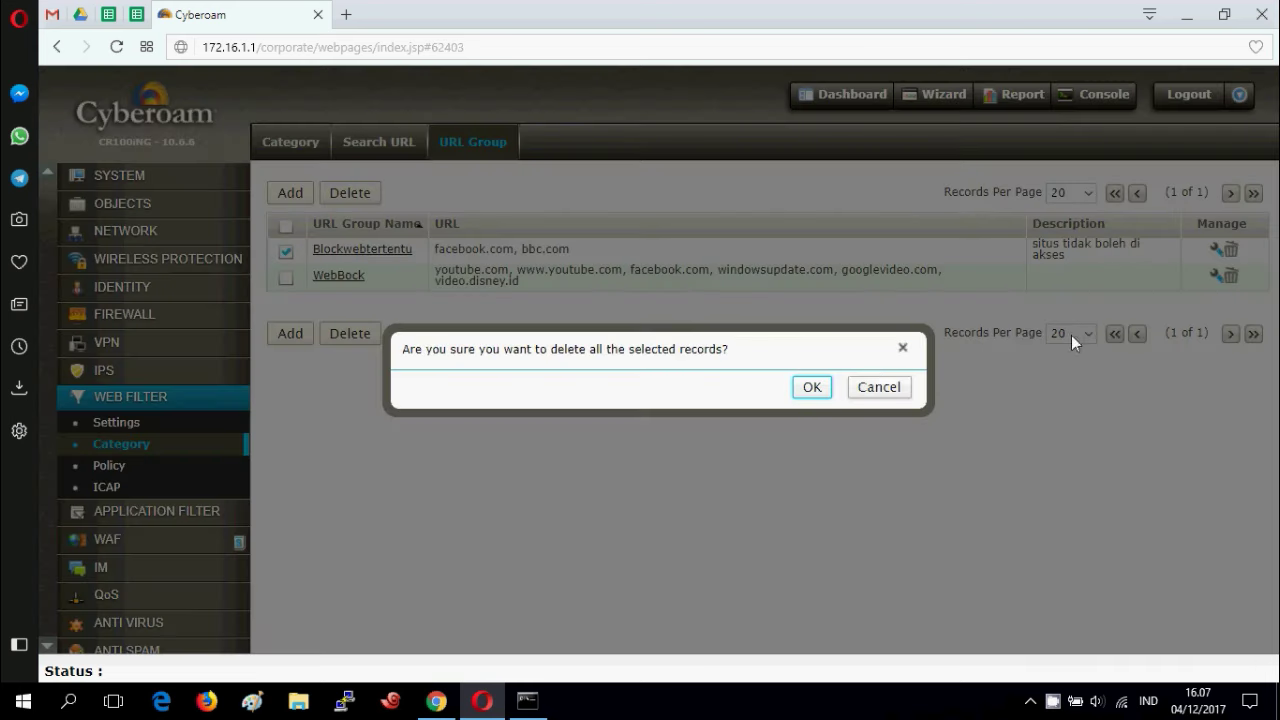
left_click(810, 384)
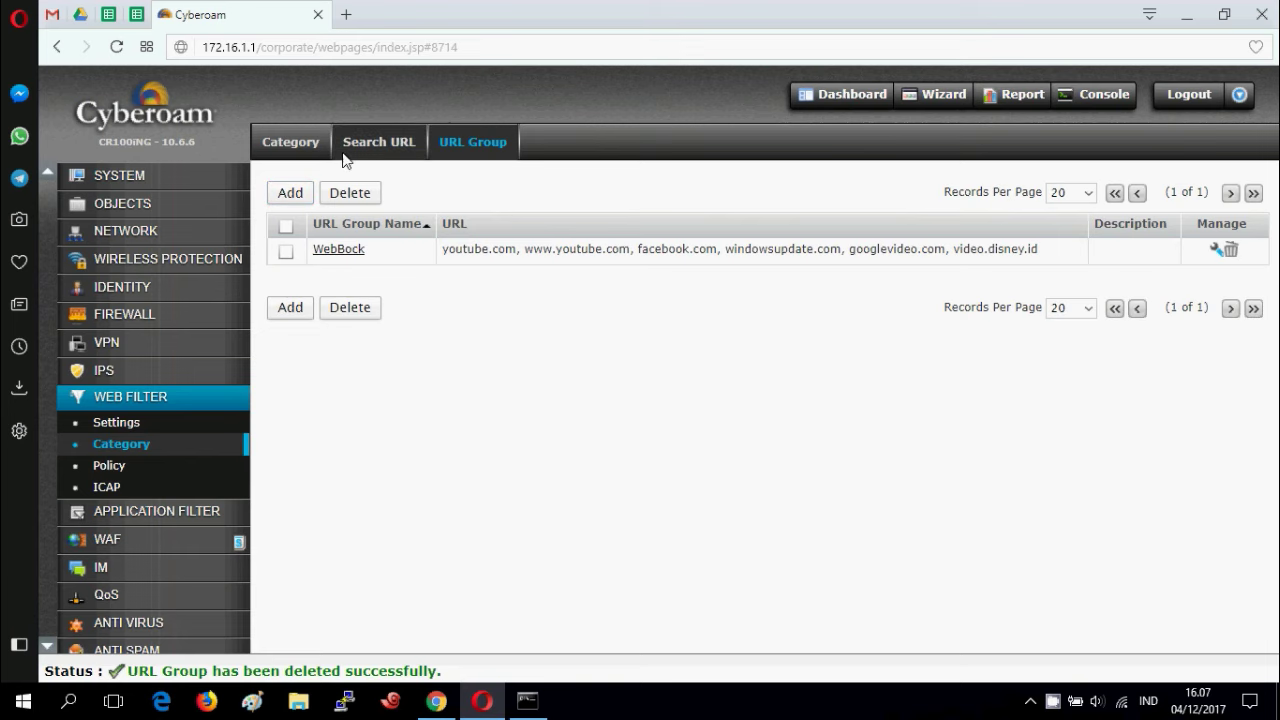
Add a URL group named Blockwebsite containing facebook.com, with the description "website tidak boleh di akses"
left_click(290, 194)
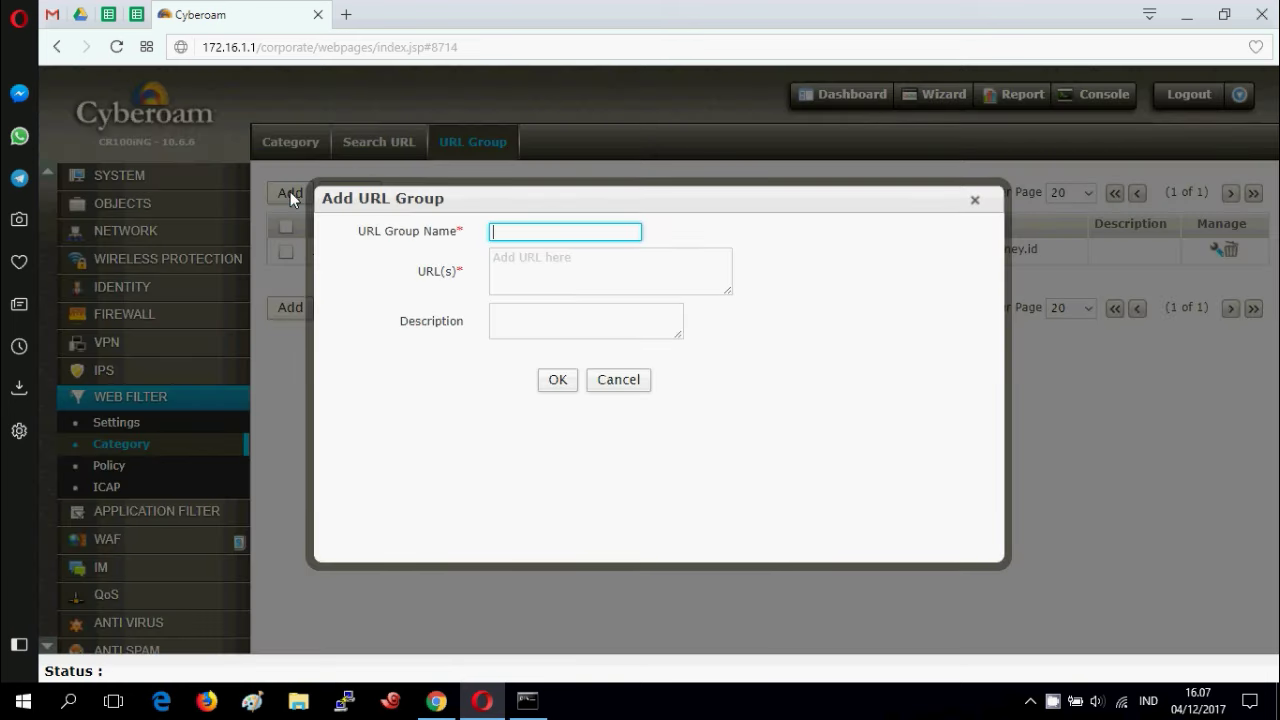
left_click(549, 230)
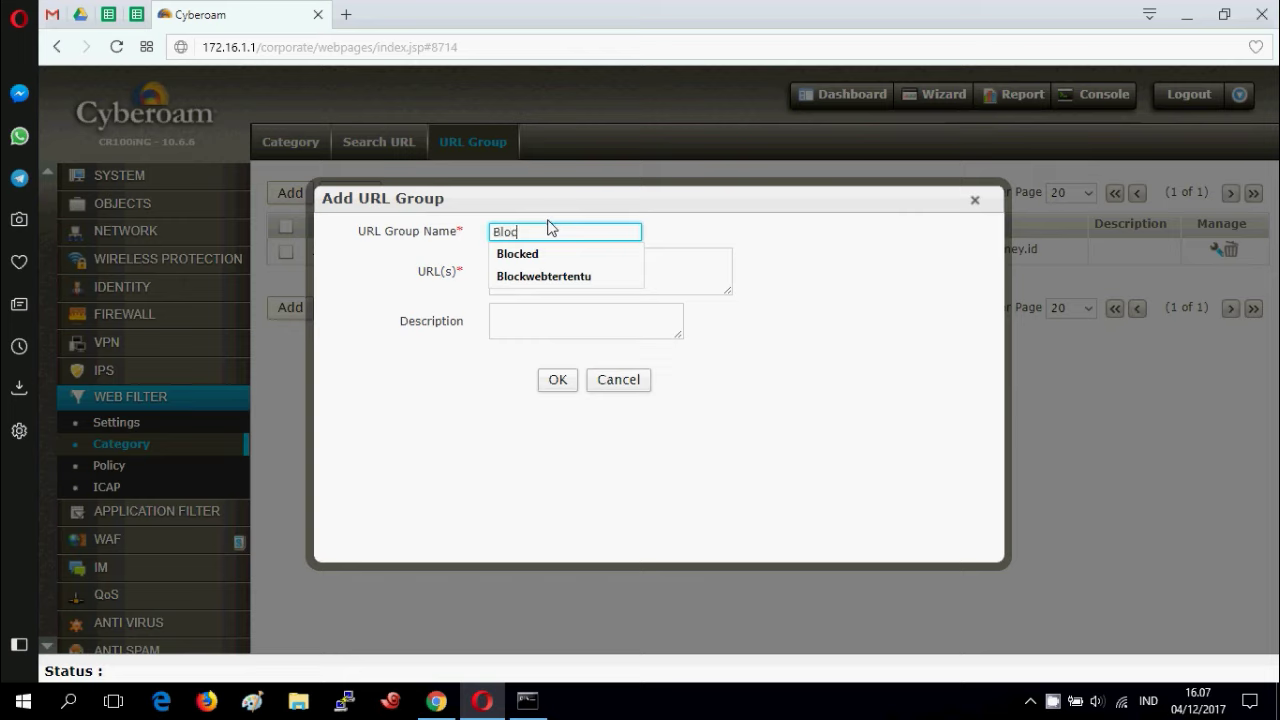
type("Blockweb")
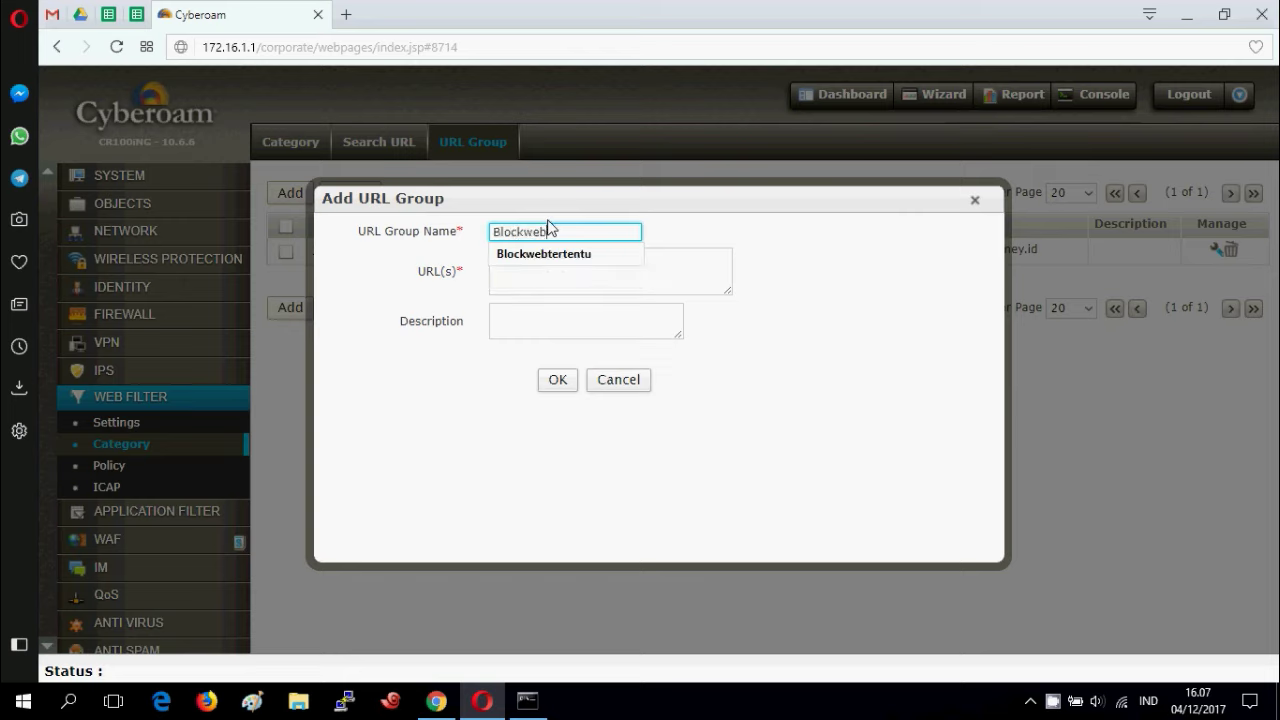
key("Escape")
left_click(549, 230)
key("Escape")
type("site")
left_click(524, 334)
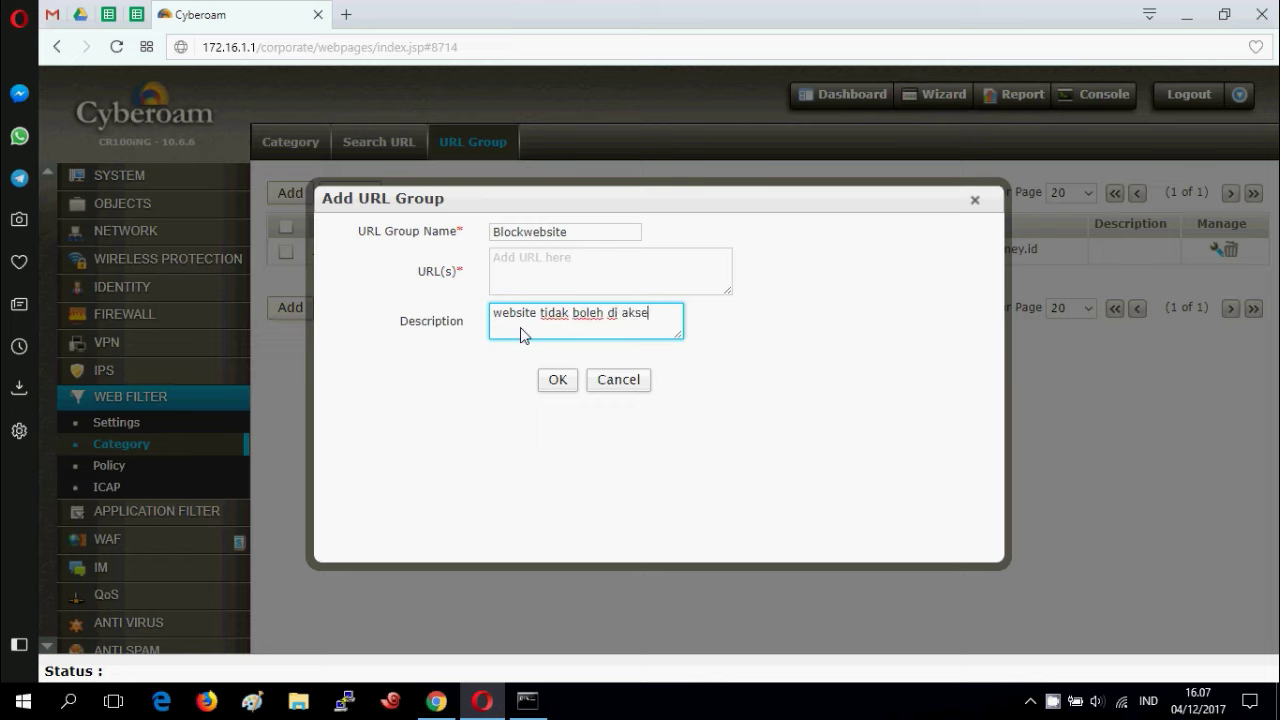
left_click(536, 263)
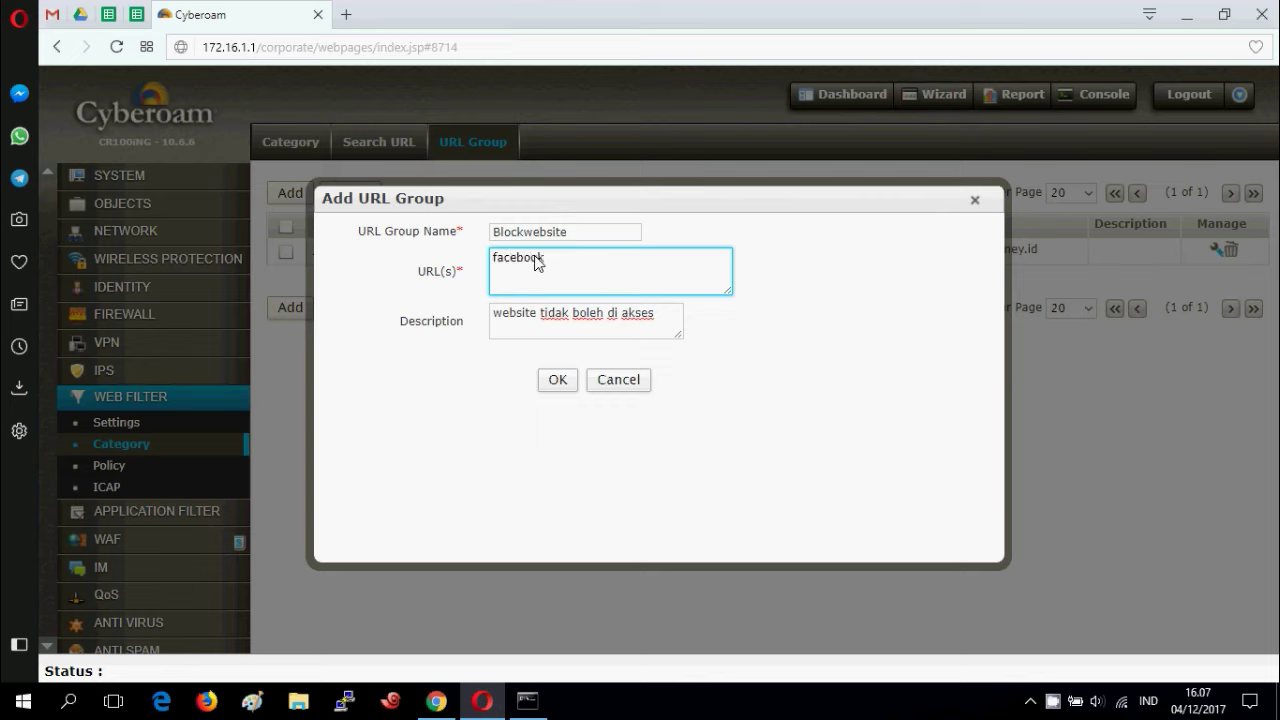
type("facebook.com")
left_click(558, 379)
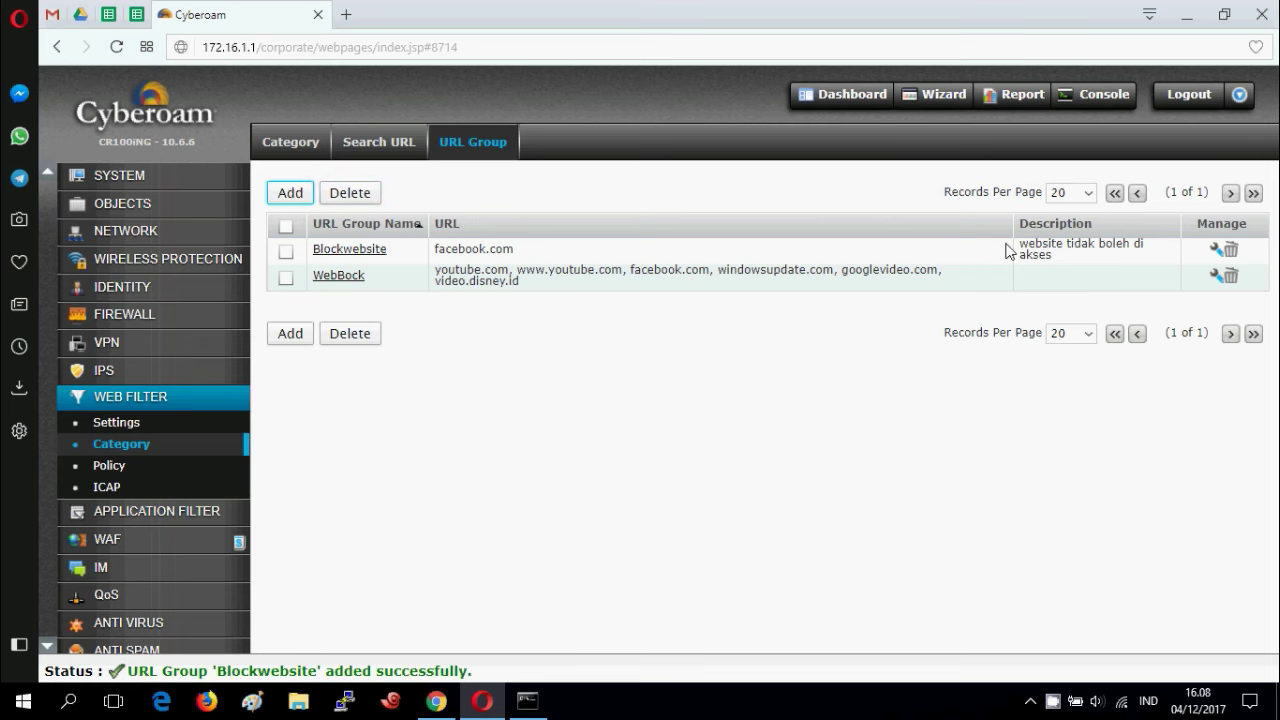
Add bbc.com to the Blockwebsite URL group and save the group
left_click(378, 257)
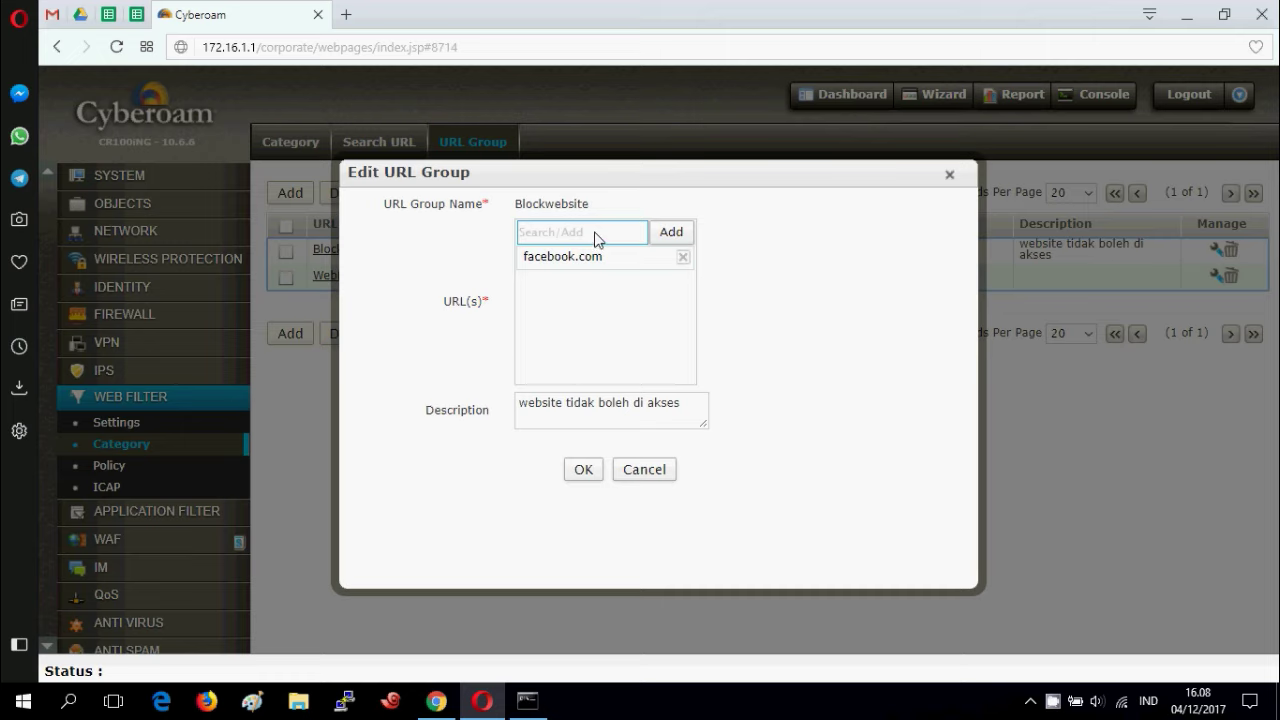
left_click(597, 240)
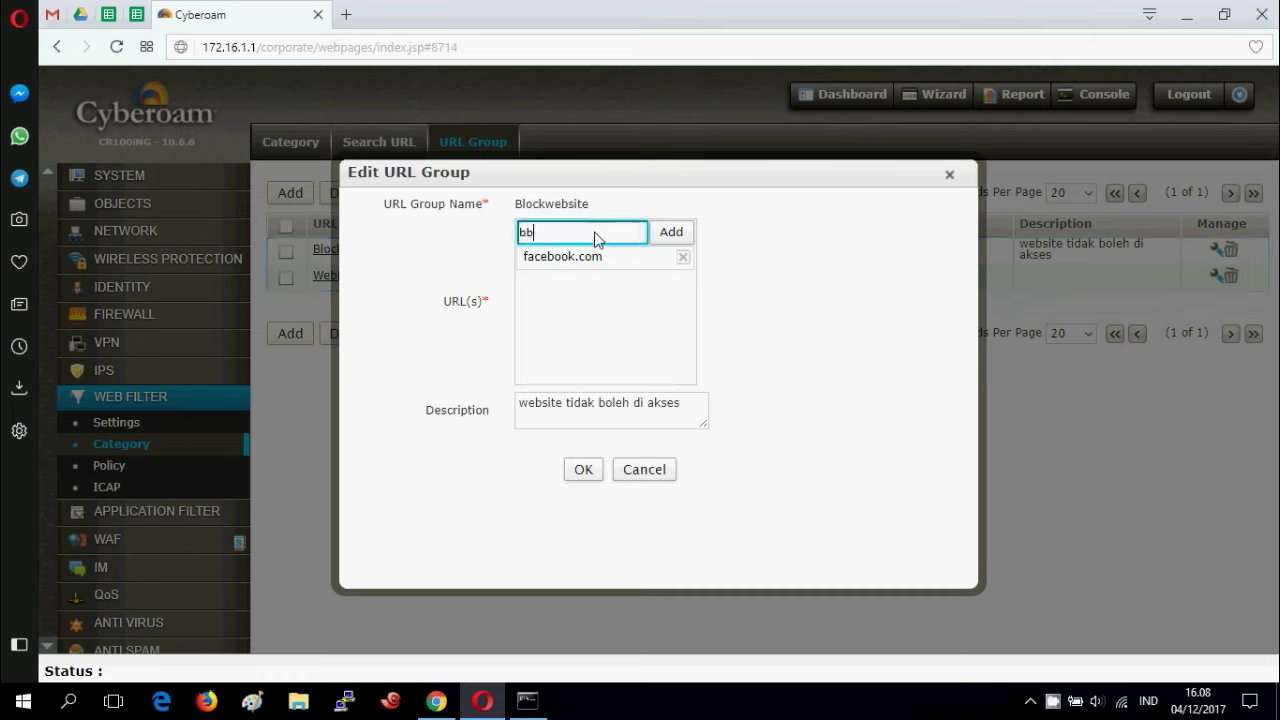
type("bbc.com")
left_click(688, 232)
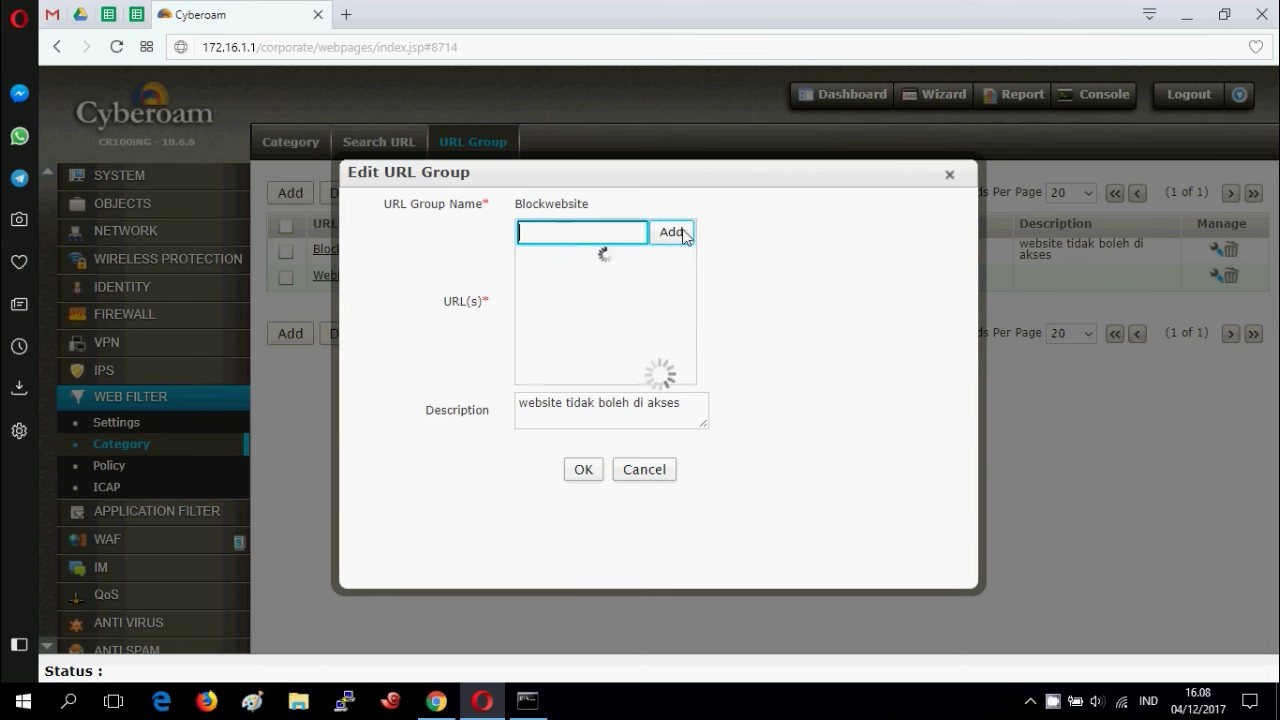
left_click(584, 469)
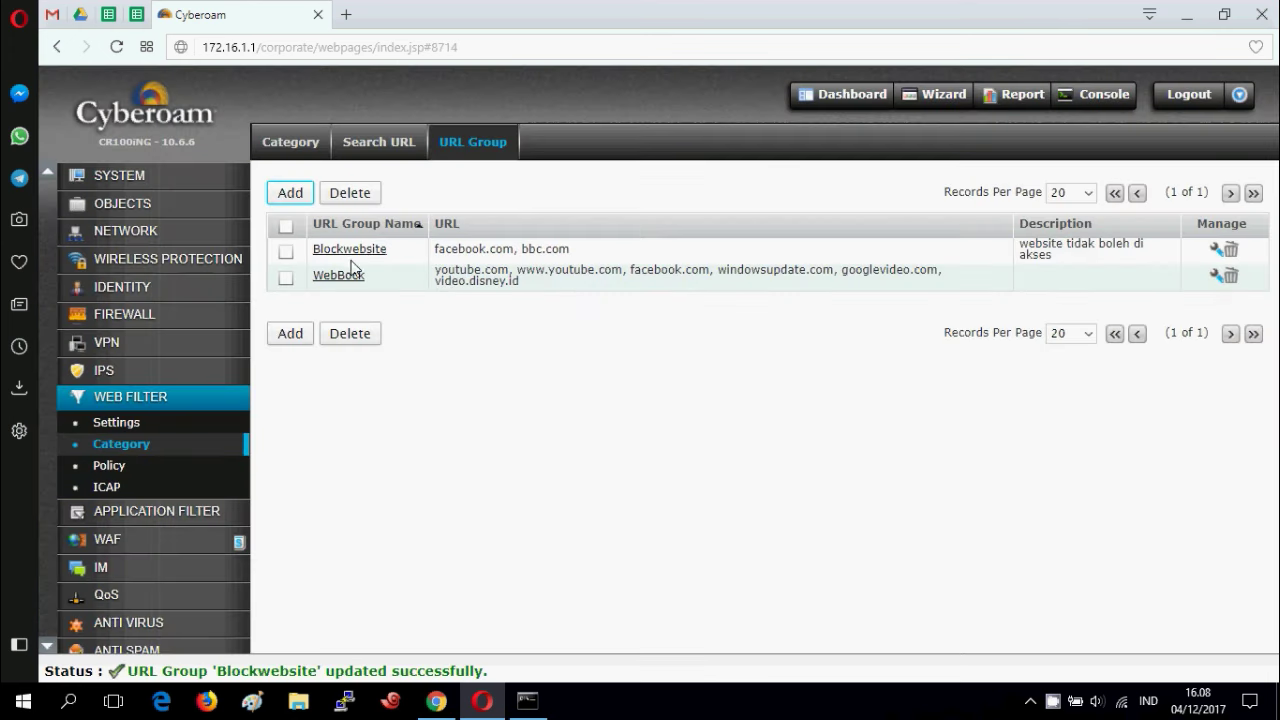
Start a new rule in the General Corporate Policy web filter policy and select the SocialNetworking web category
left_click(110, 466)
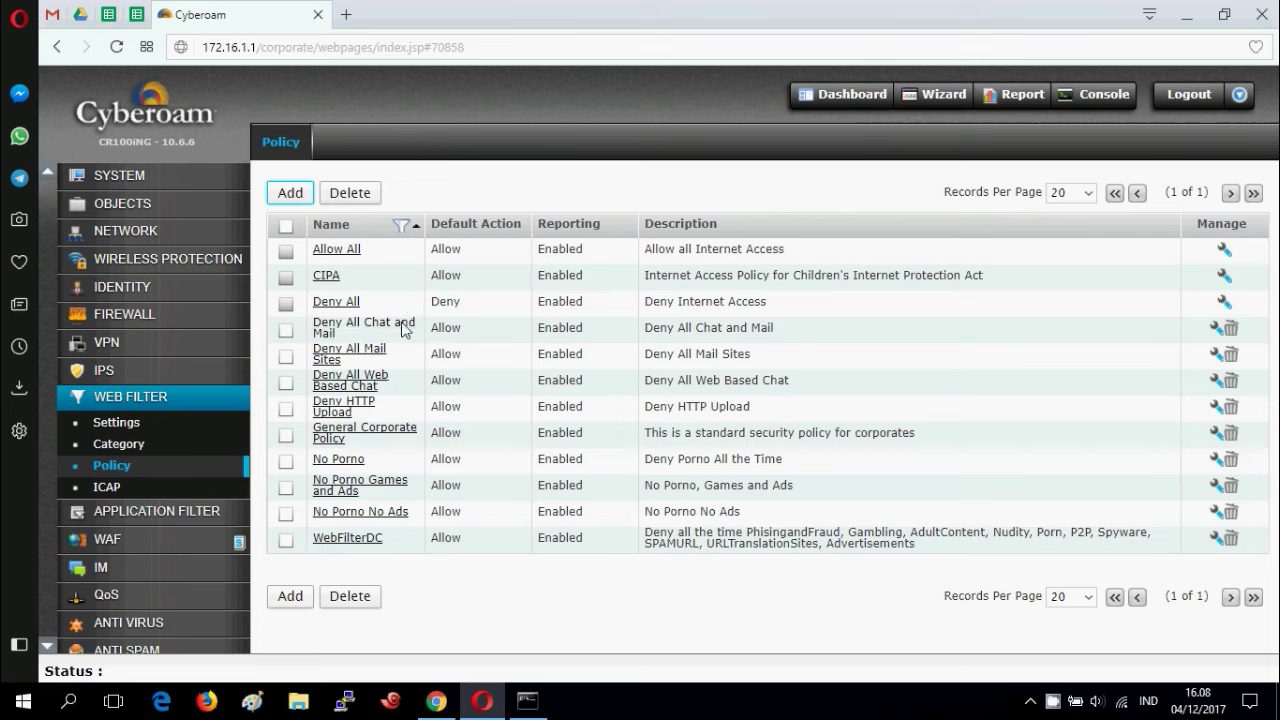
left_click(372, 436)
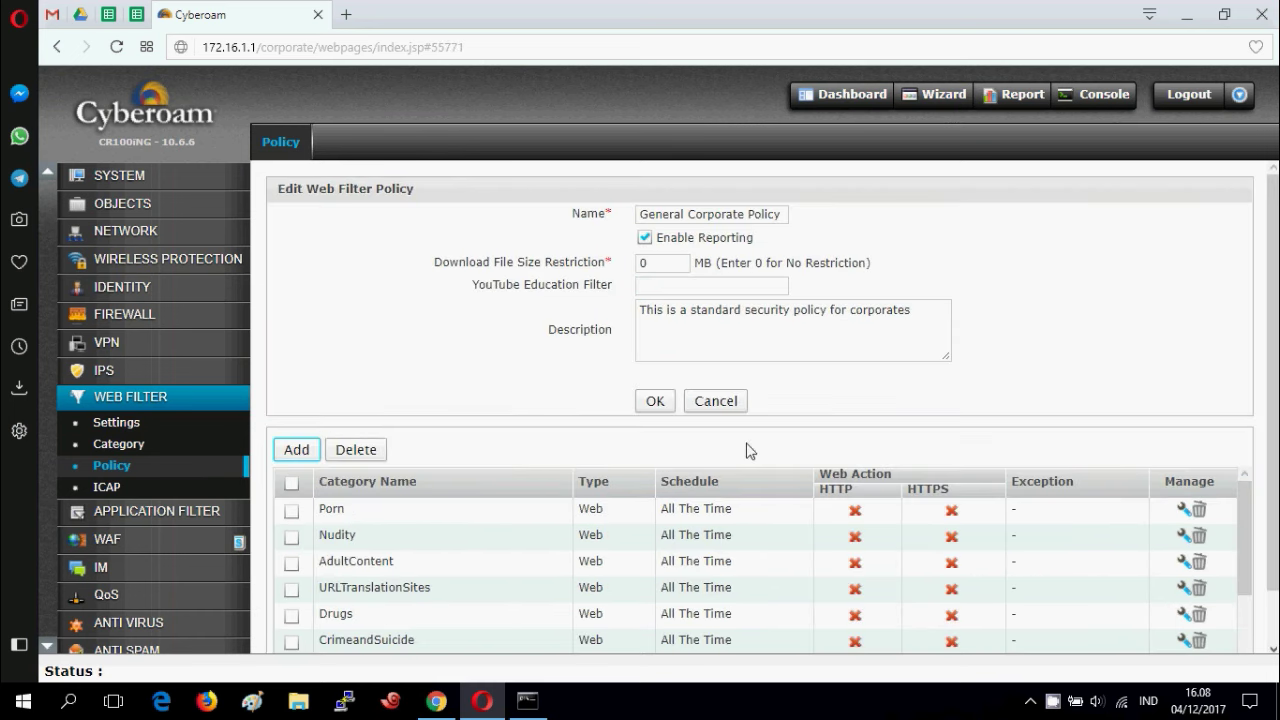
left_click(296, 450)
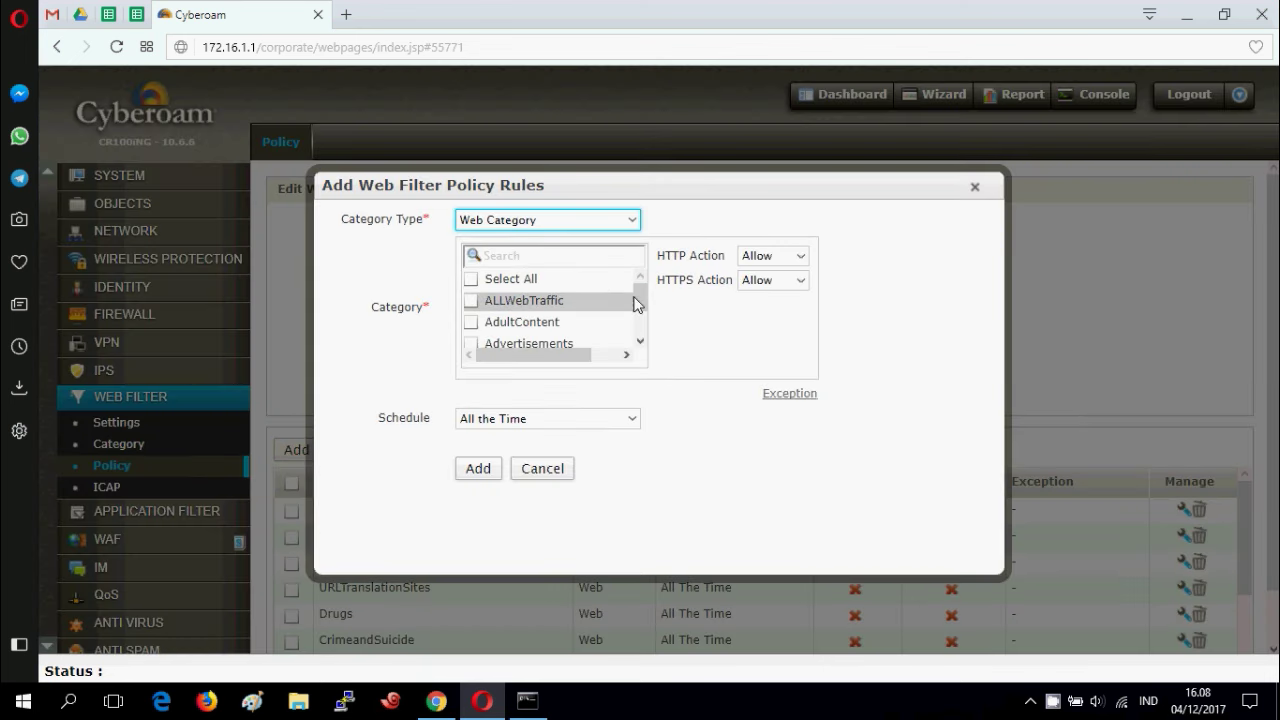
mouse_move(640, 302)
left_mouse_down()
mouse_move(640, 326)
mouse_move(641, 287)
left_mouse_up()
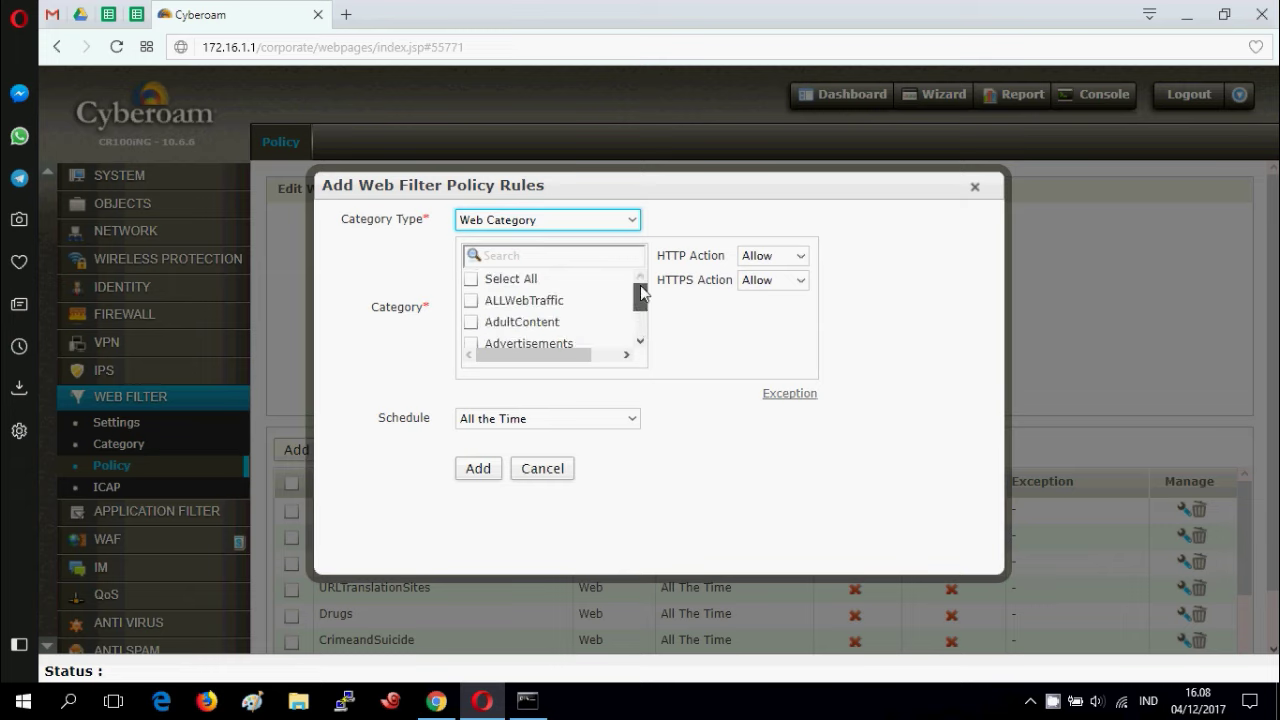
left_click(585, 256)
type("so")
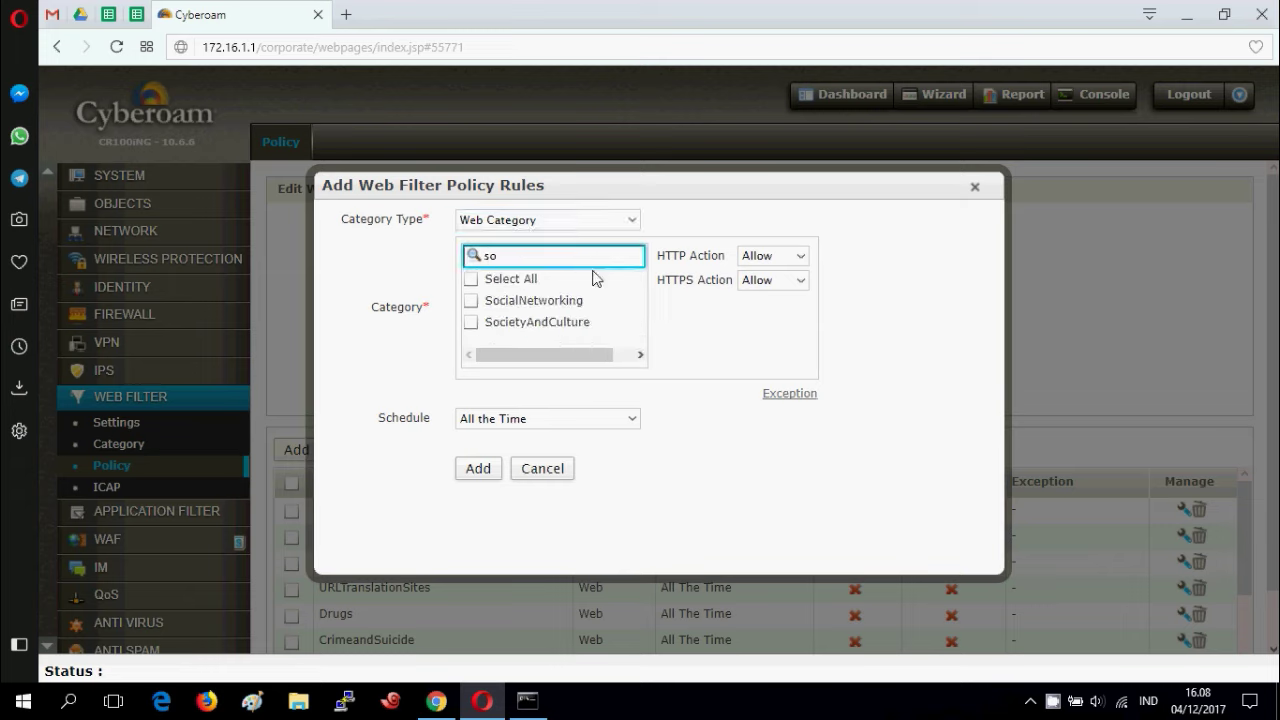
left_click(471, 301)
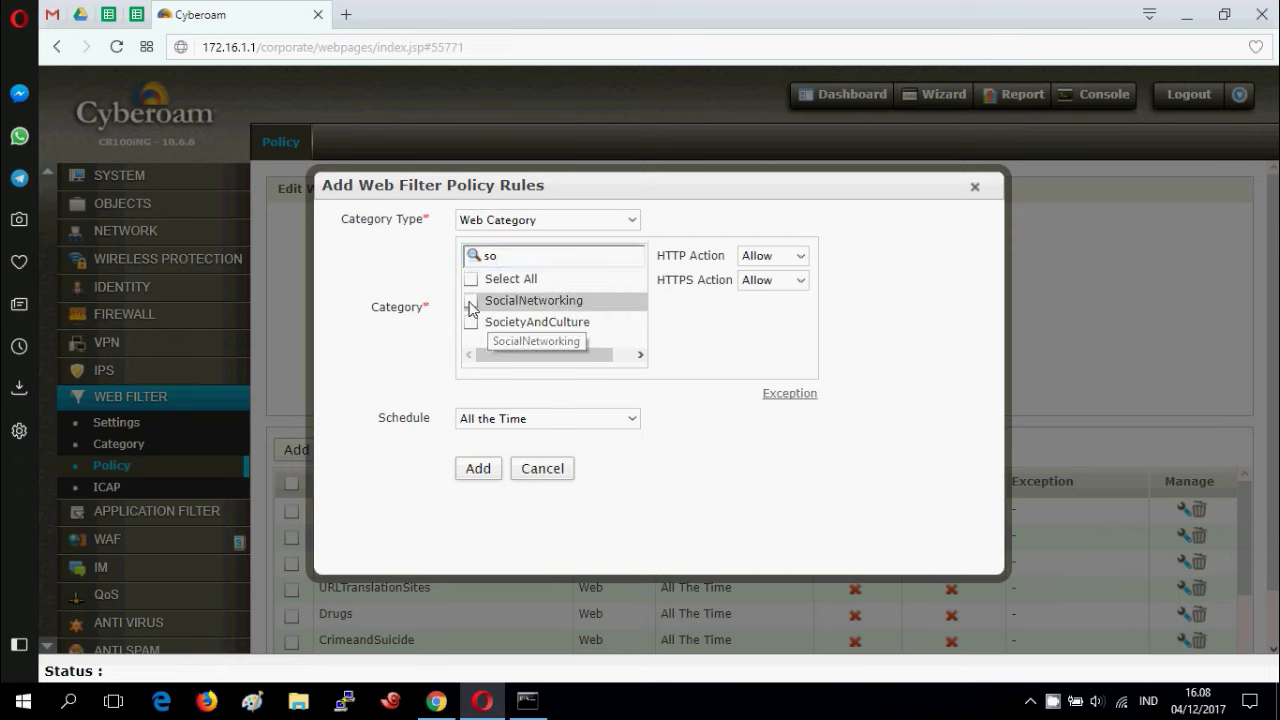
Set the SocialNetworking rule's HTTP and HTTPS actions to Deny and add the rule to the policy
left_click(800, 256)
left_click(790, 293)
left_click(800, 280)
left_click(780, 318)
left_click(490, 467)
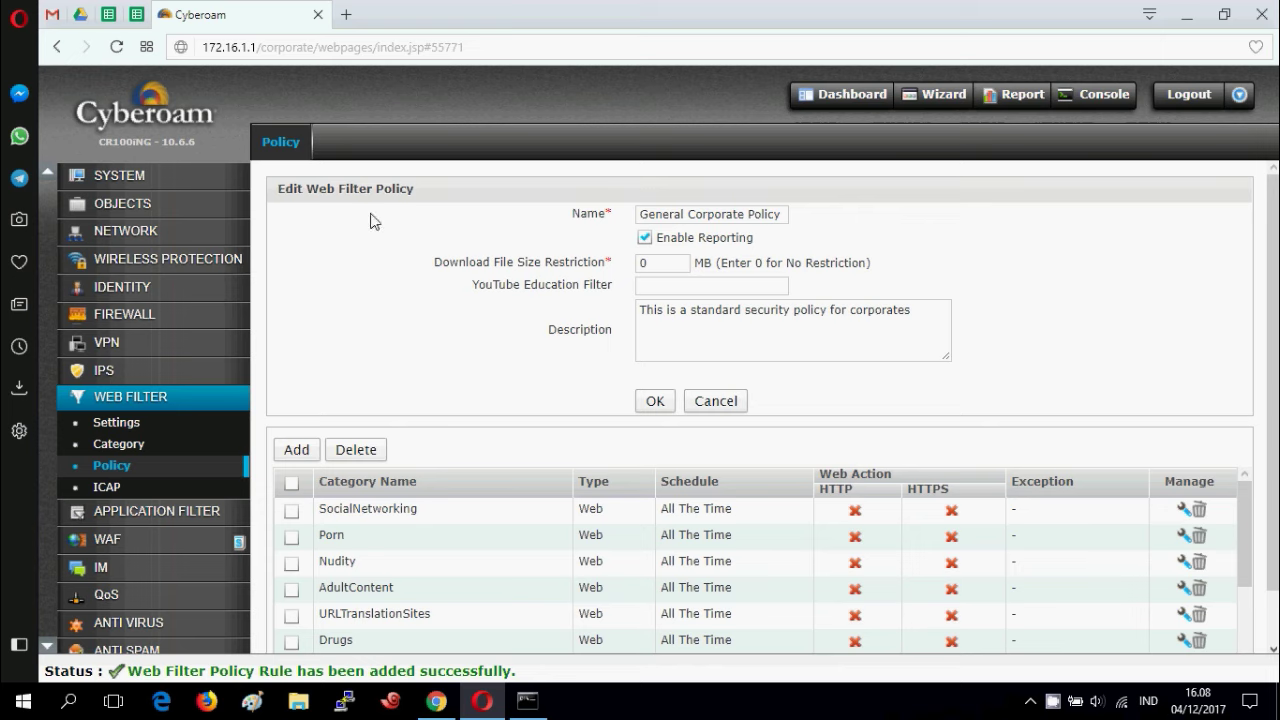
Switch to Chrome and test access to Facebook again in a new tab
left_click(436, 701)
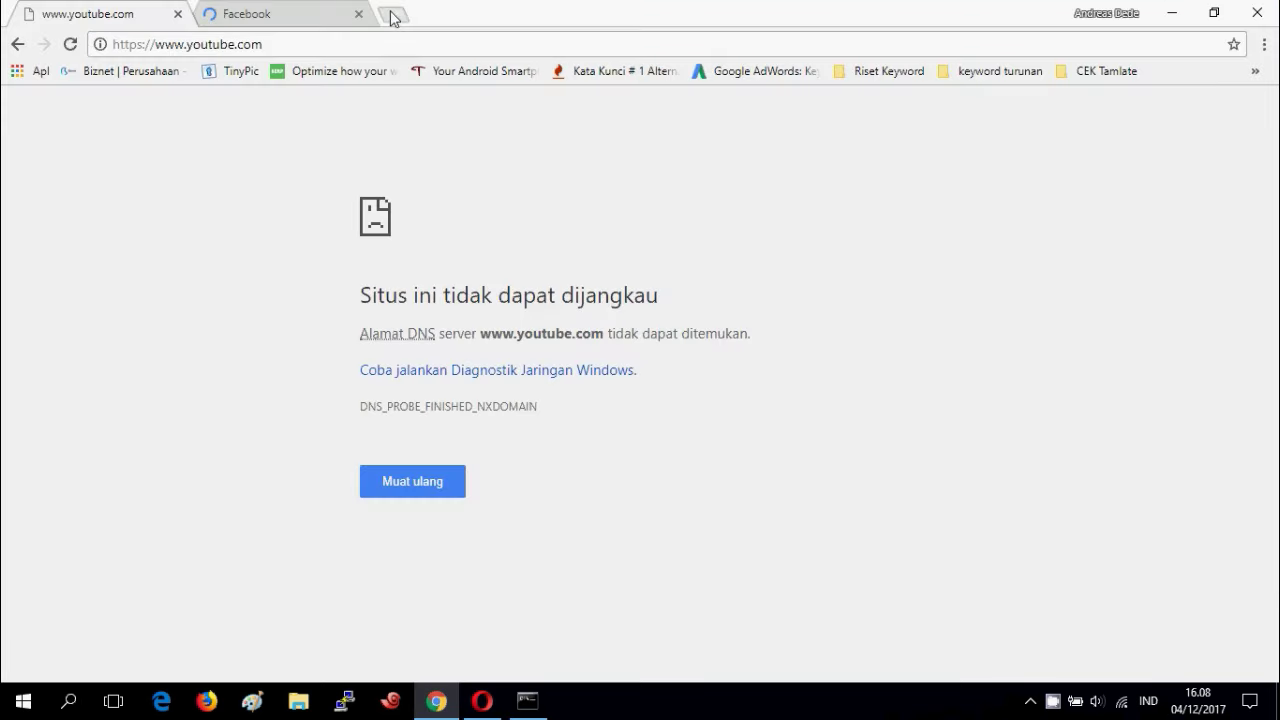
left_click(392, 15)
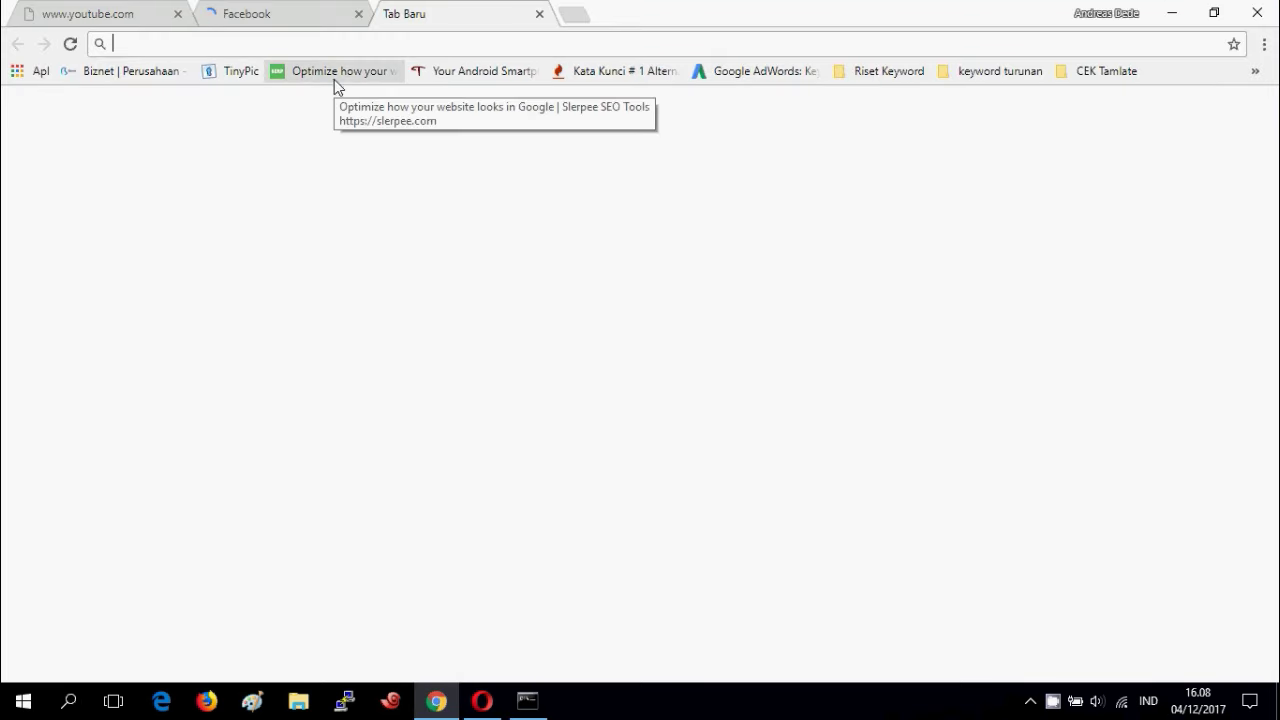
type("face")
key("Return")
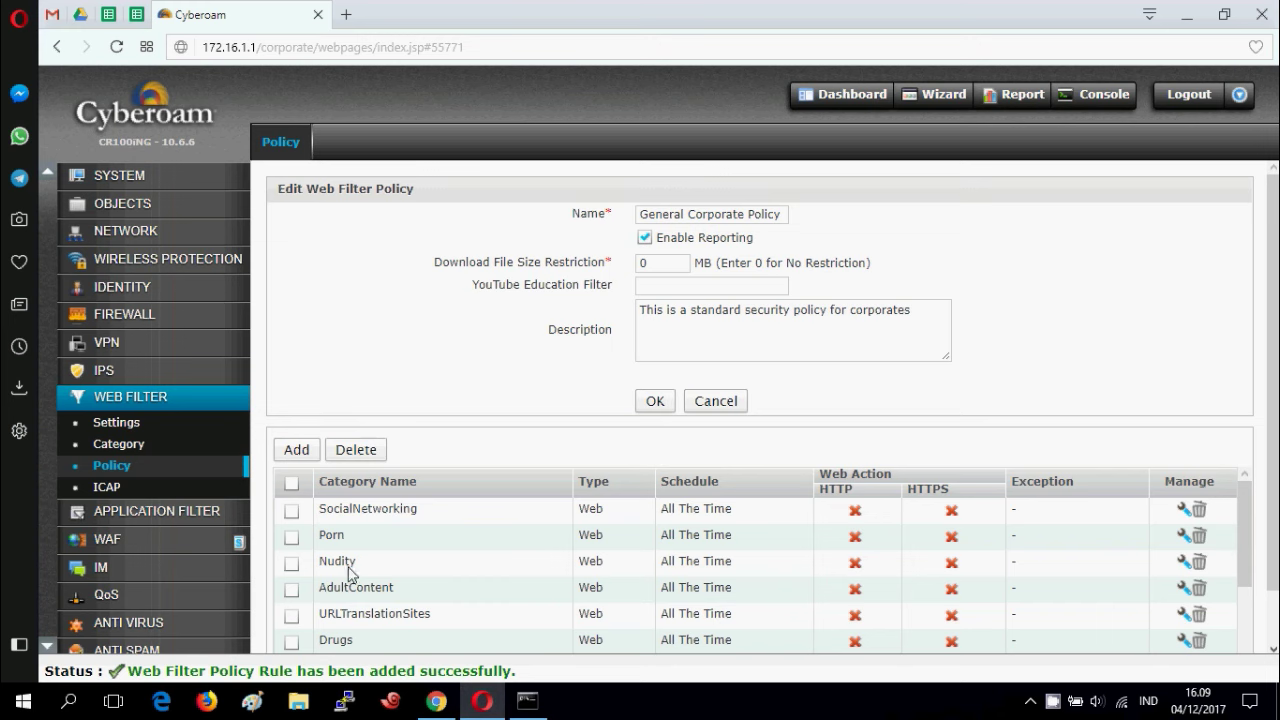
Start another rule in the General Corporate Policy and select the Blockwebsite URL group as its category
left_click(307, 451)
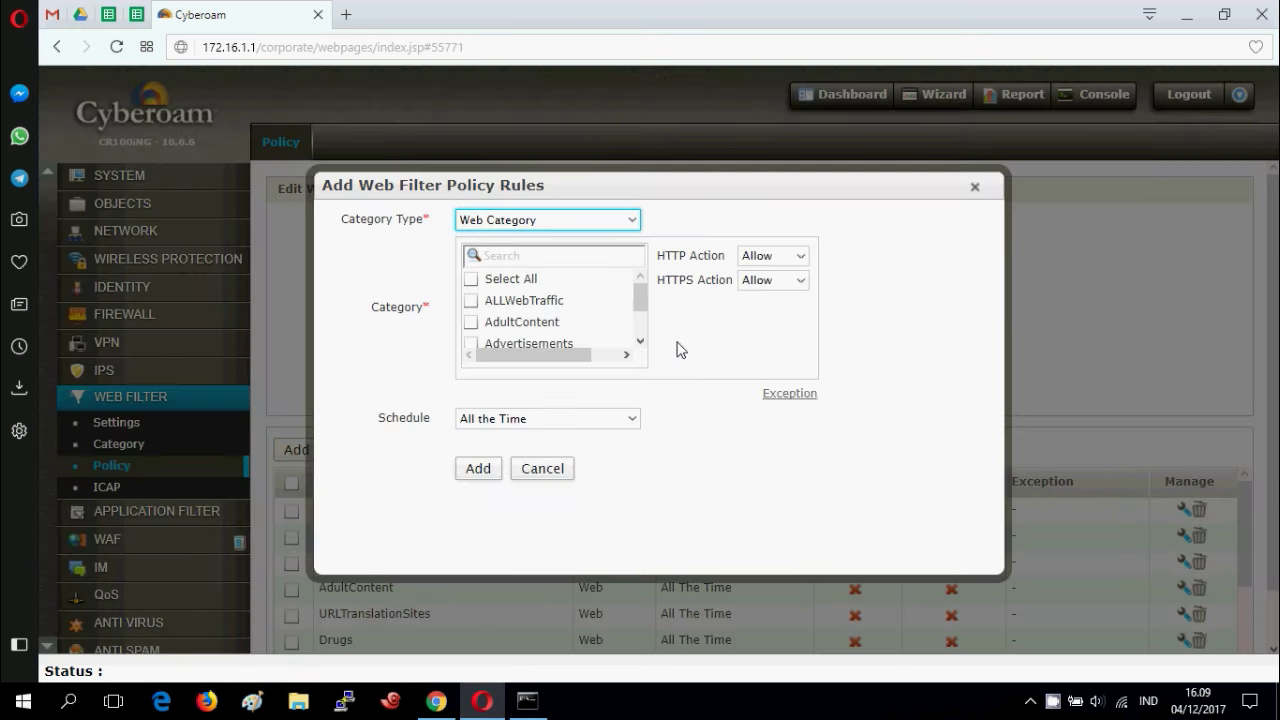
left_click(631, 224)
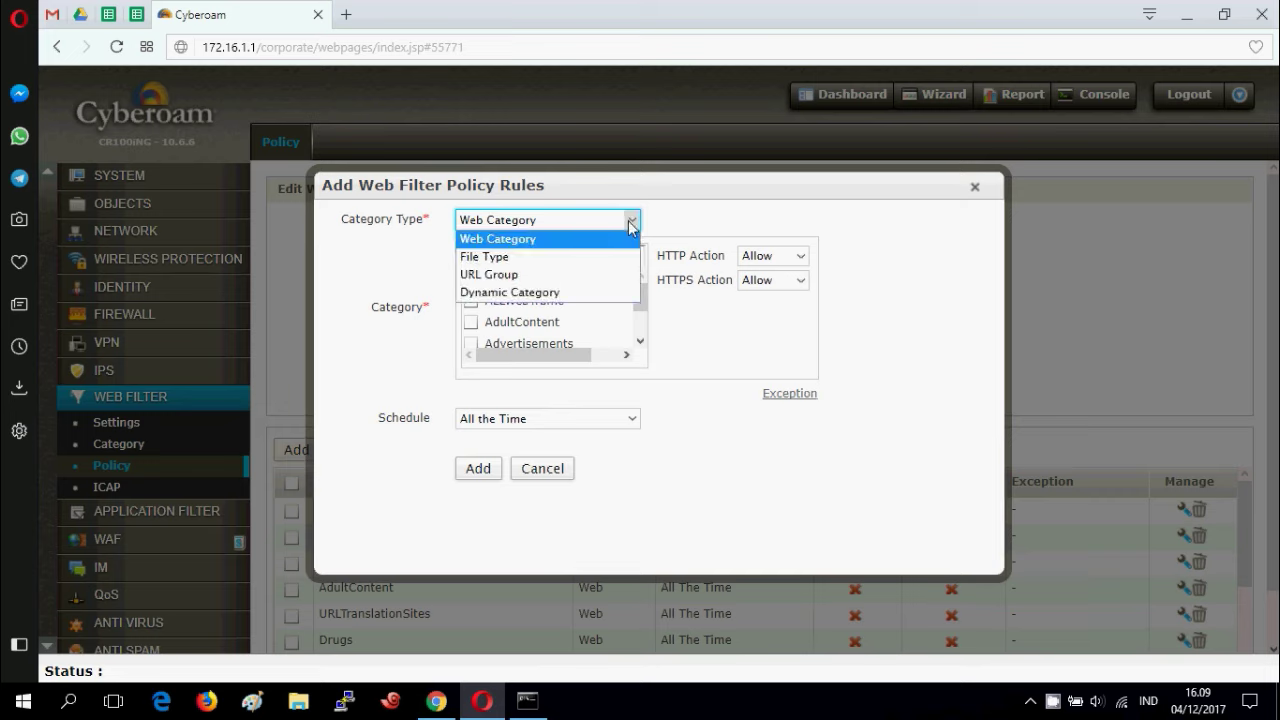
left_click(509, 275)
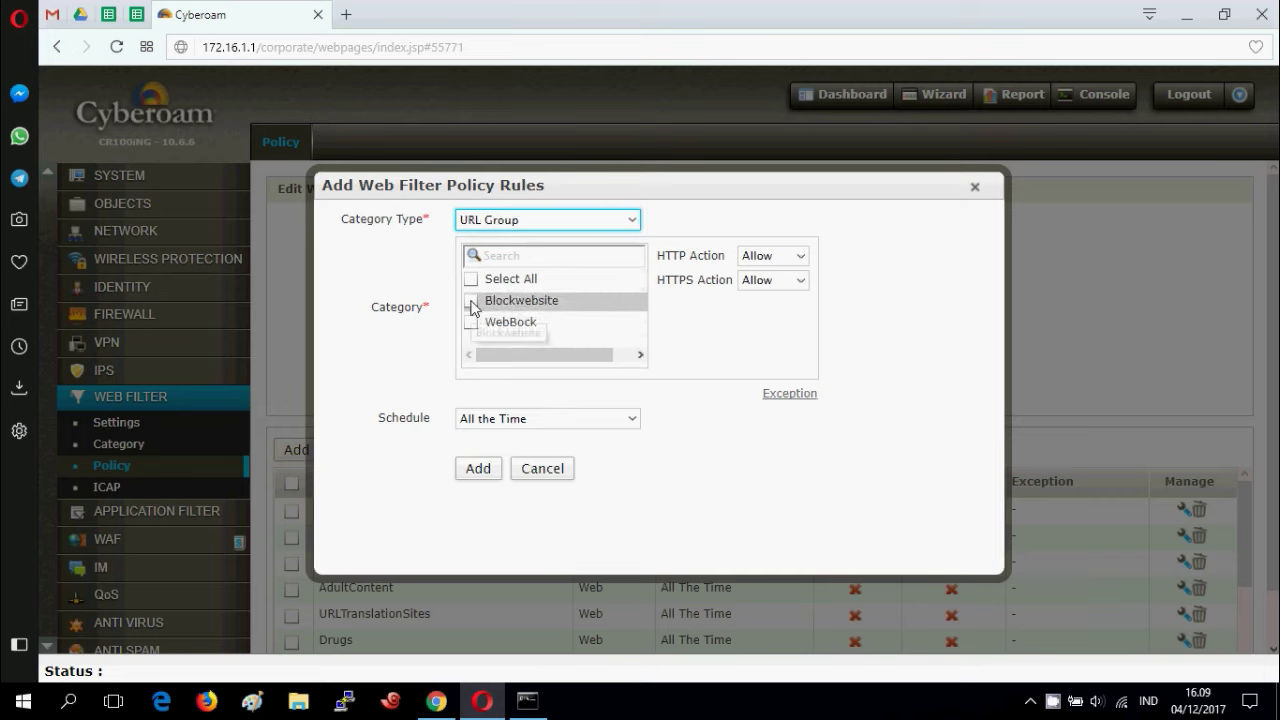
left_click(471, 302)
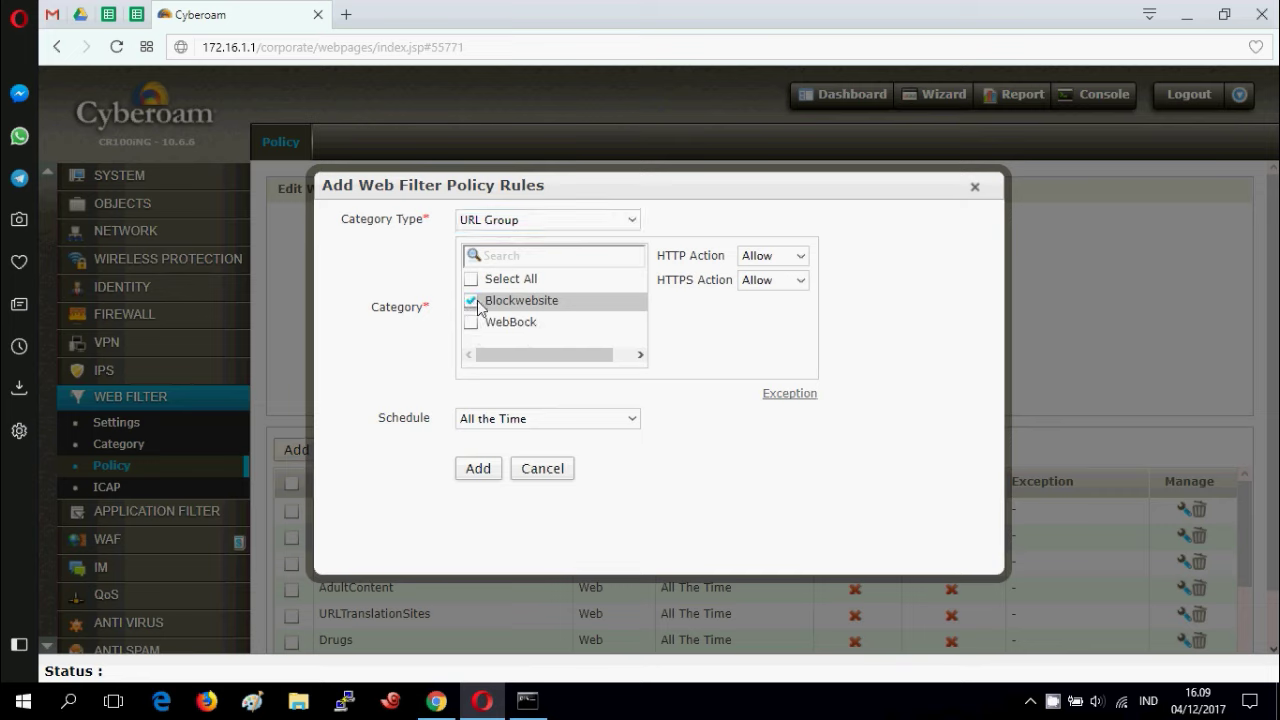
Set the Blockwebsite rule's HTTP and HTTPS actions to Deny and add the rule with the All the Time schedule
left_click(802, 257)
left_click(791, 294)
left_click(800, 280)
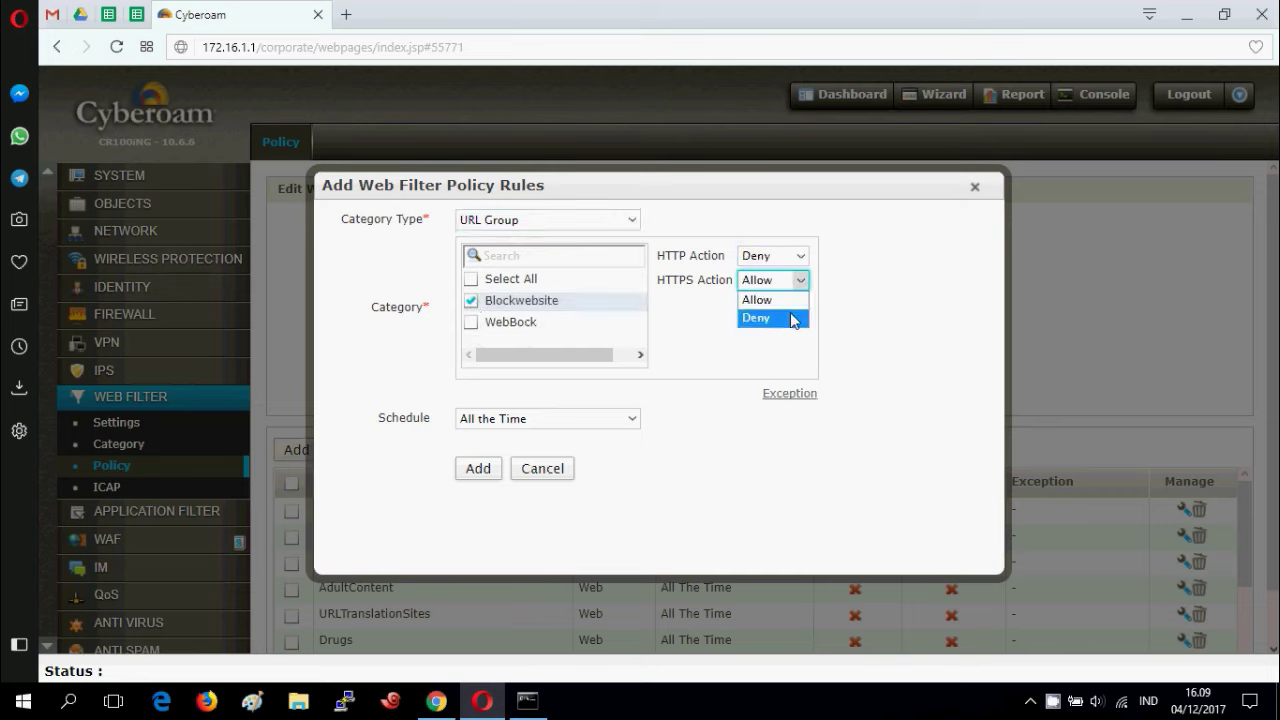
left_click(794, 318)
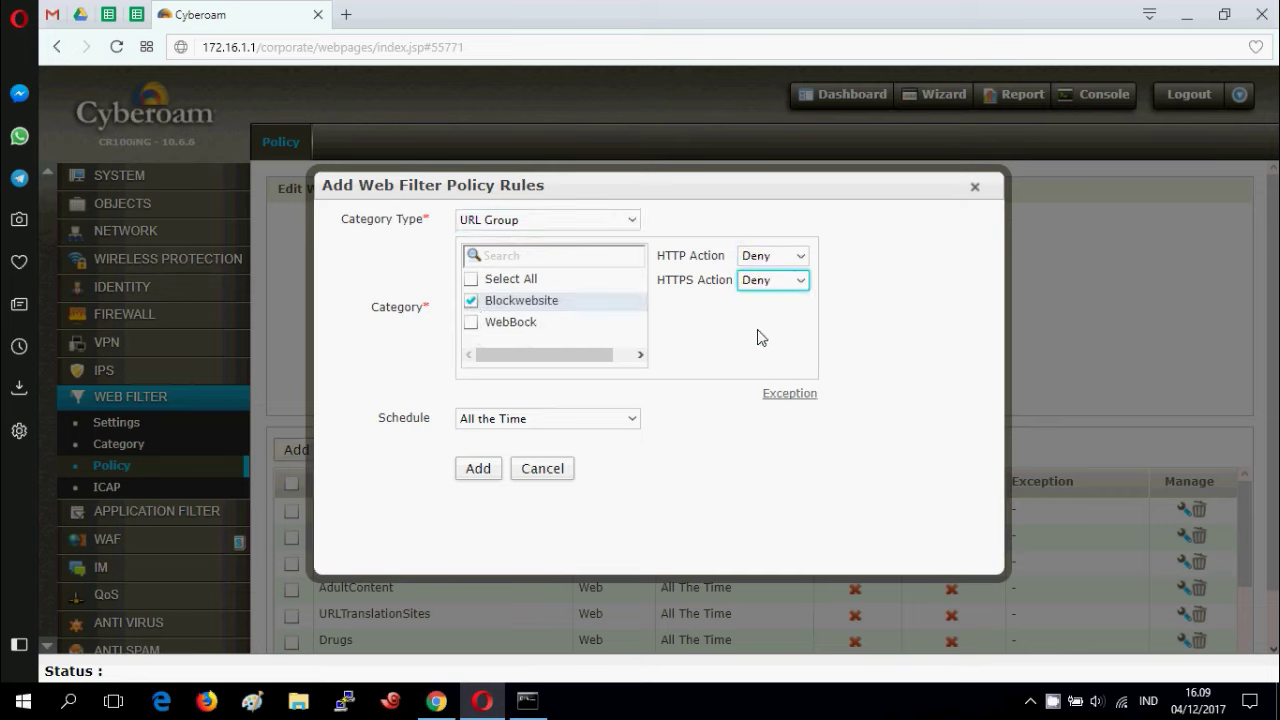
left_click(631, 419)
left_click(631, 419)
left_click(488, 464)
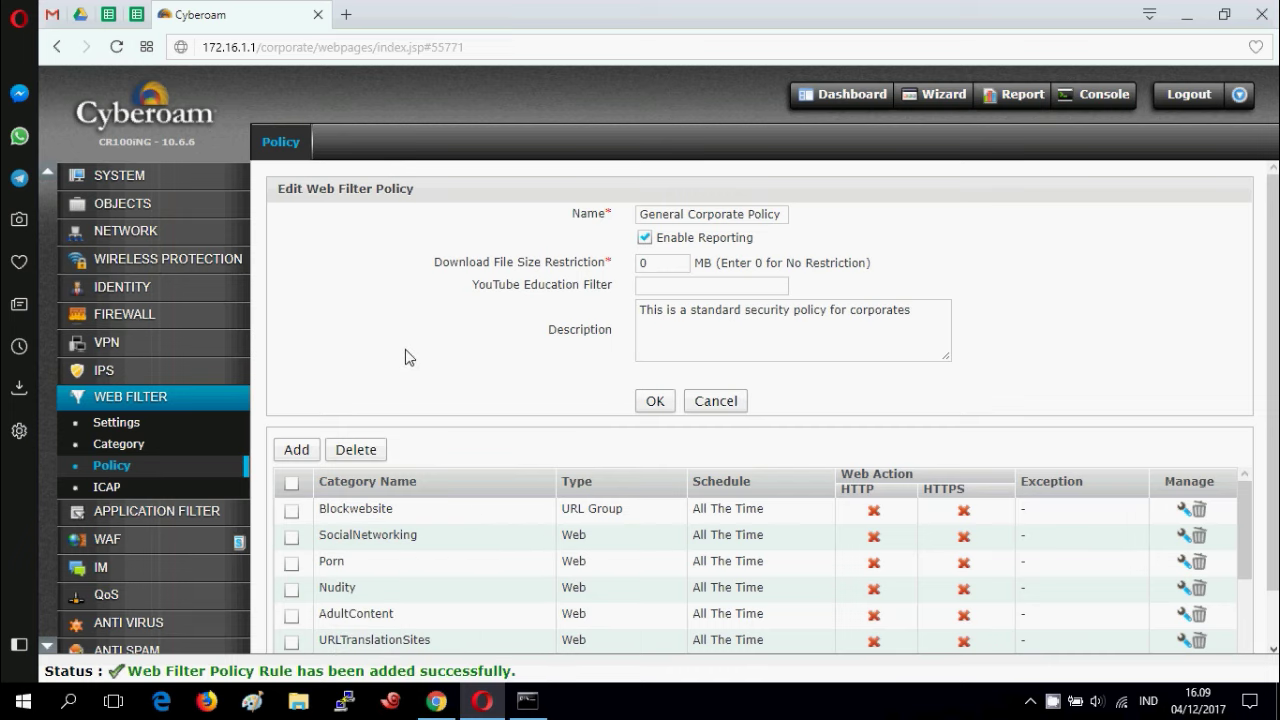
Delete the Blockwebsite rule from the General Corporate Policy and confirm the deletion
left_click(291, 513)
left_click(372, 448)
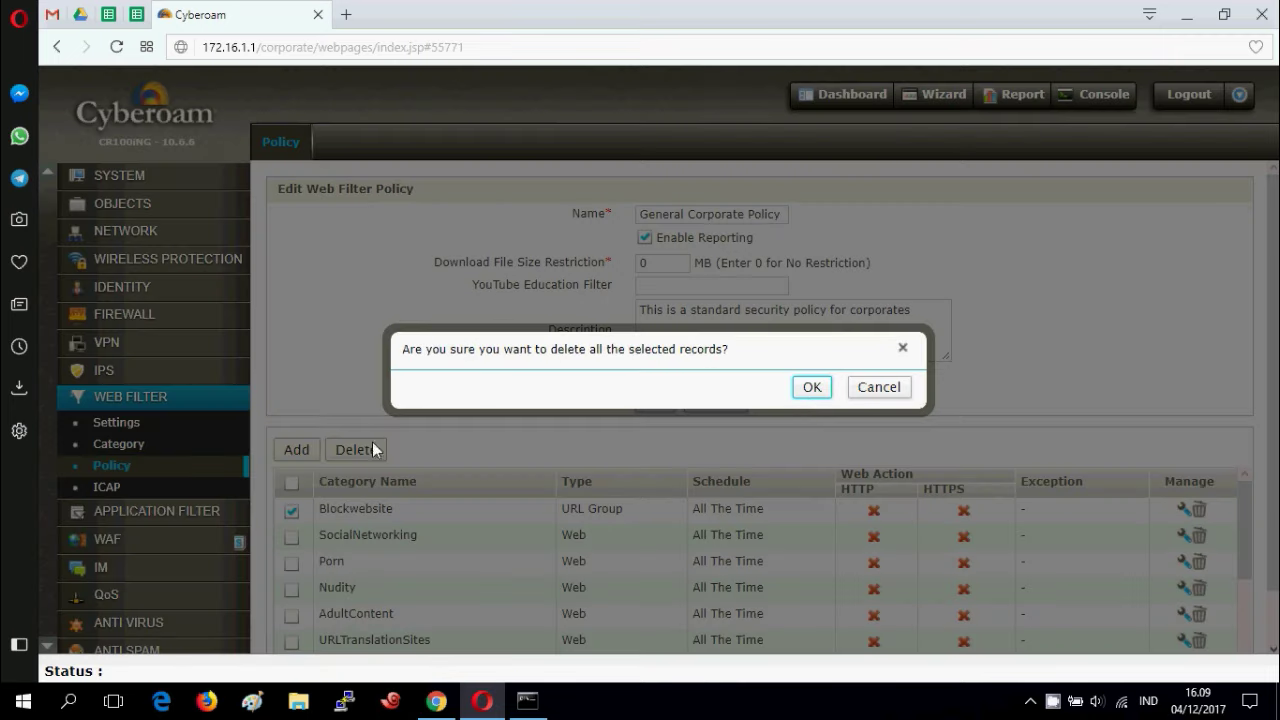
left_click(810, 388)
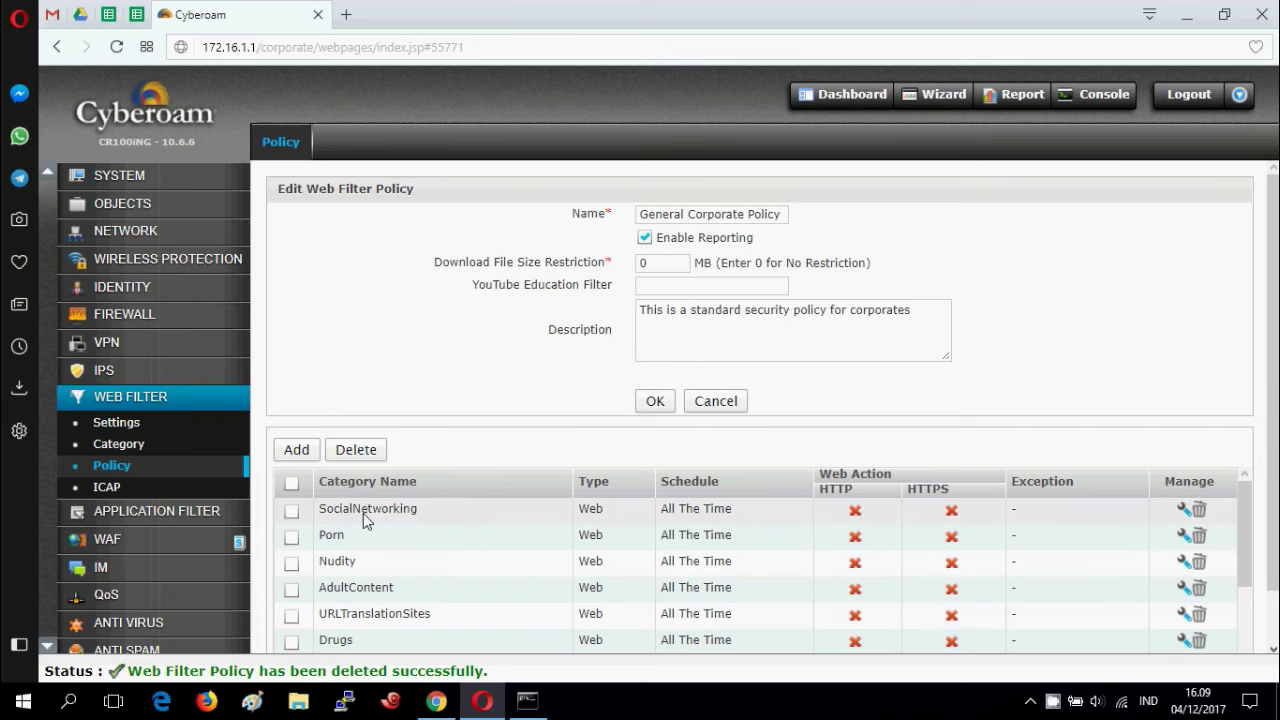
Set the web filter of the Allow Http/Https firewall rule to General Corporate Policy and save the updated rule
left_click(122, 318)
left_click(110, 338)
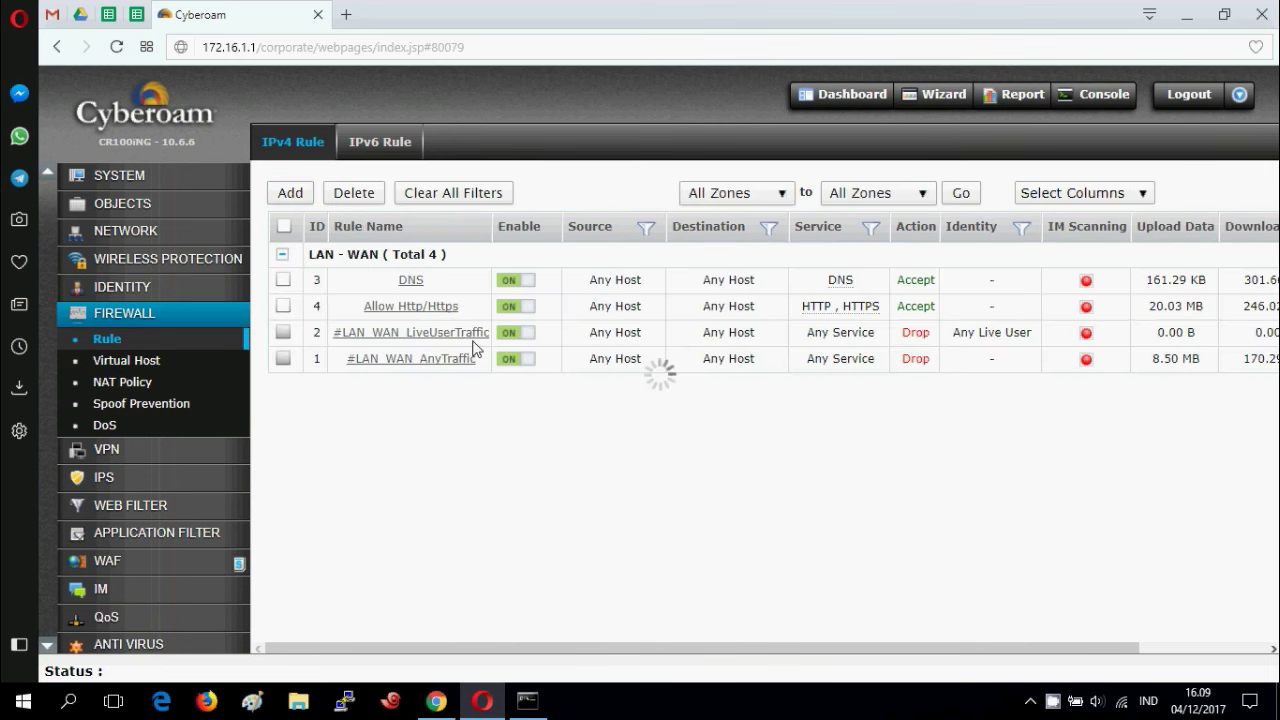
scroll(650, 522, "down", 1)
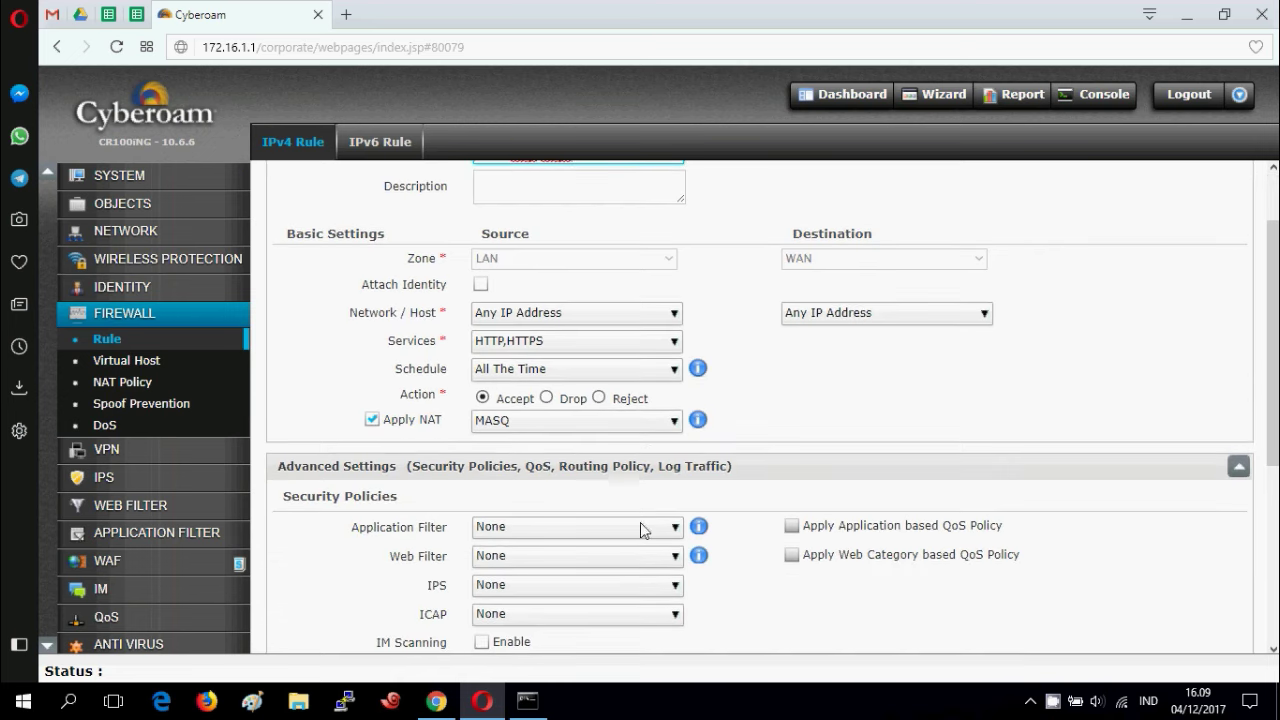
left_click(630, 556)
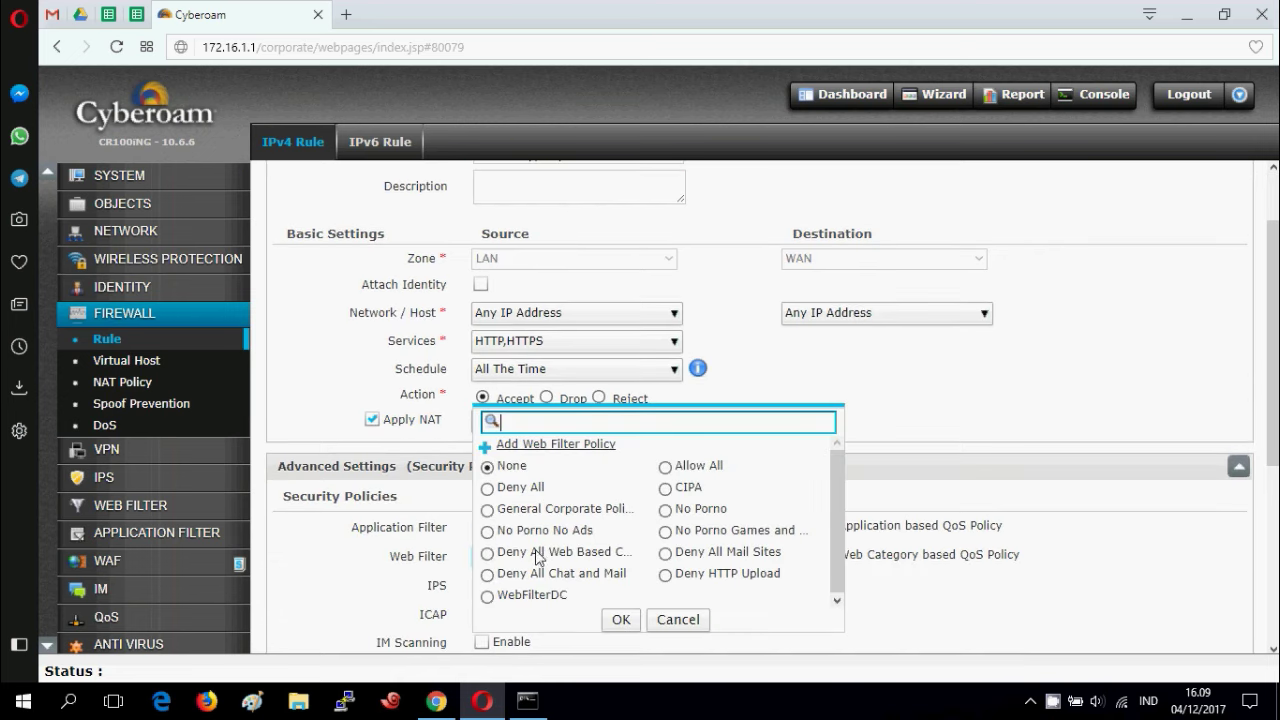
left_click(487, 510)
scroll(563, 571, "down", 3)
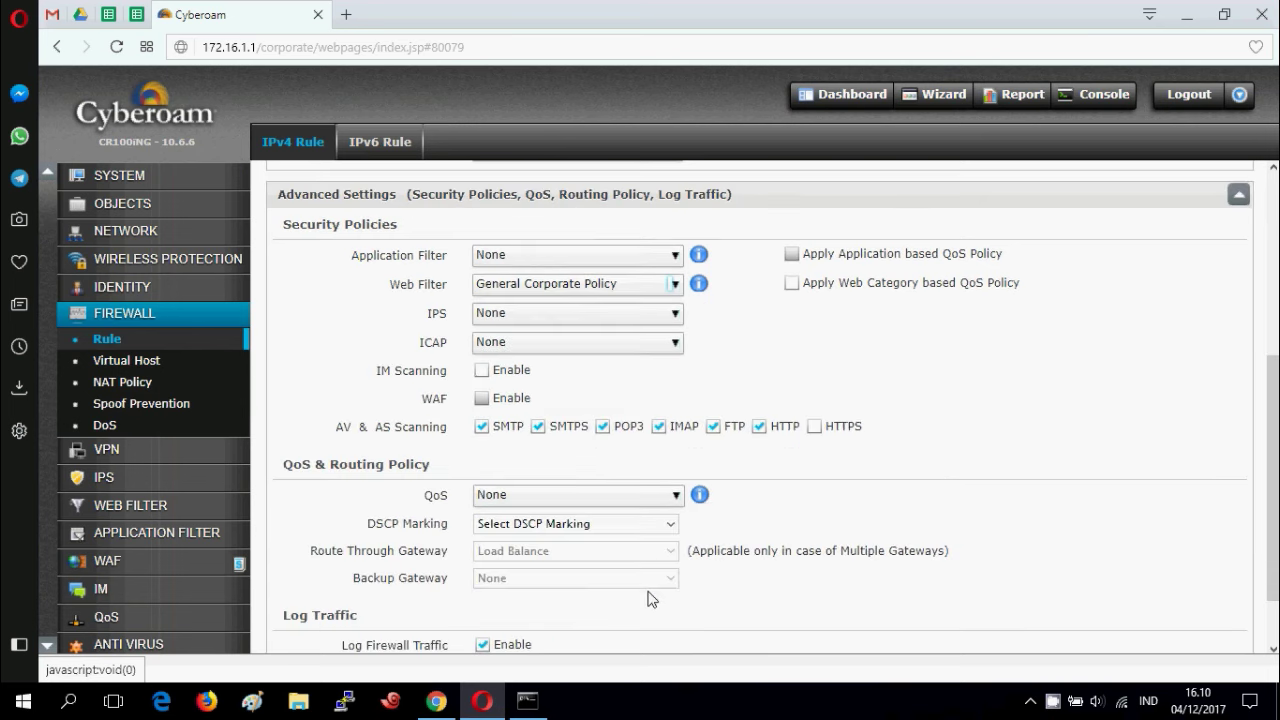
scroll(690, 581, "down", 1)
left_click(720, 619)
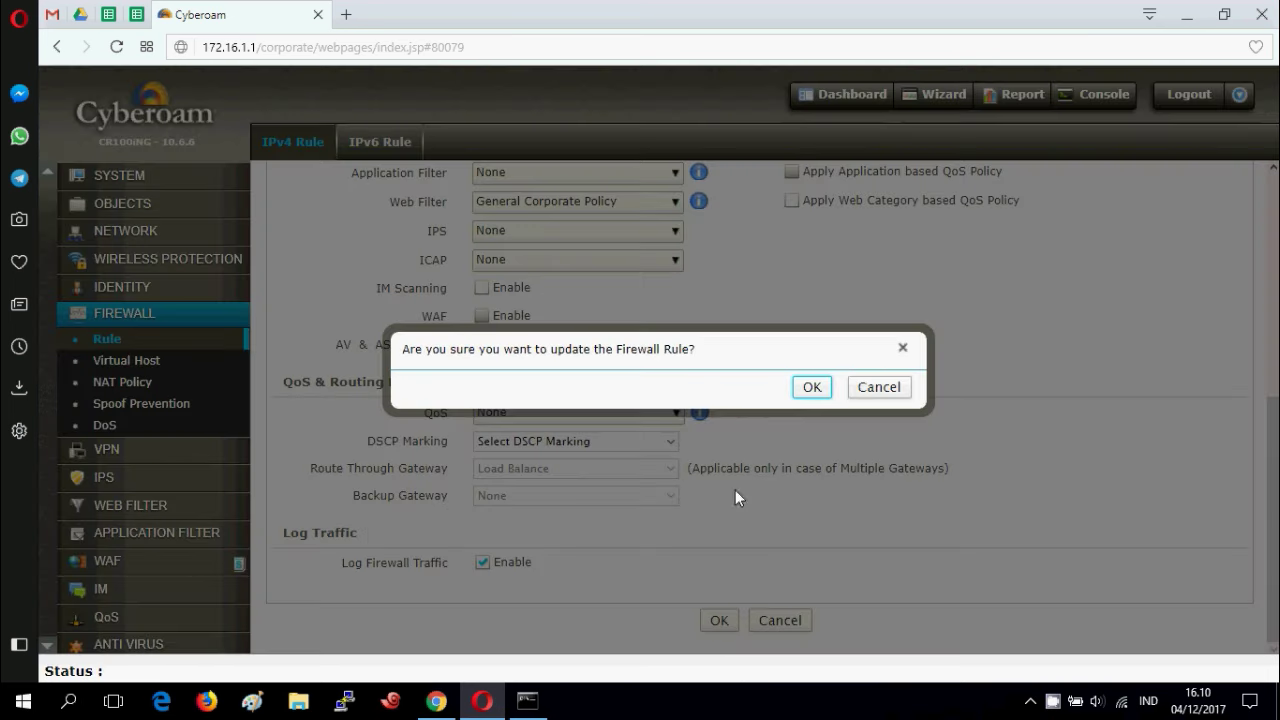
left_click(812, 388)
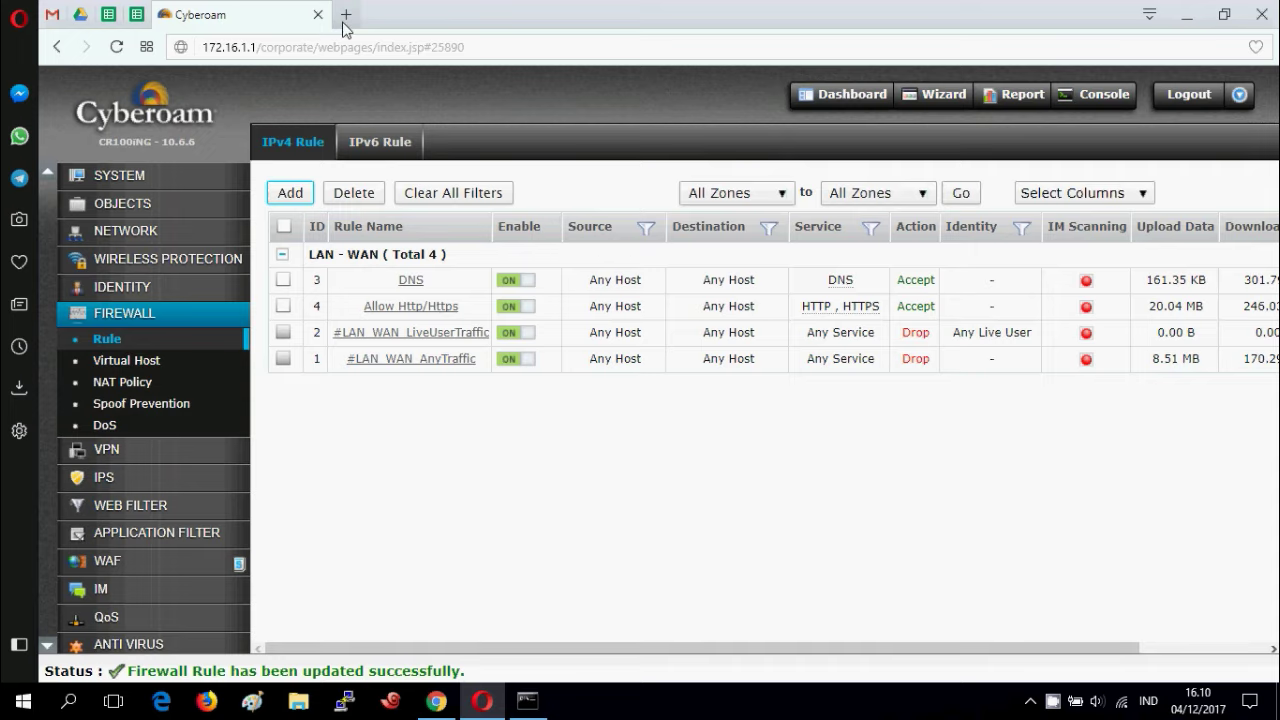
Test access to facebook.com in a new Opera tab
key("ctrl+t")
type("yo")
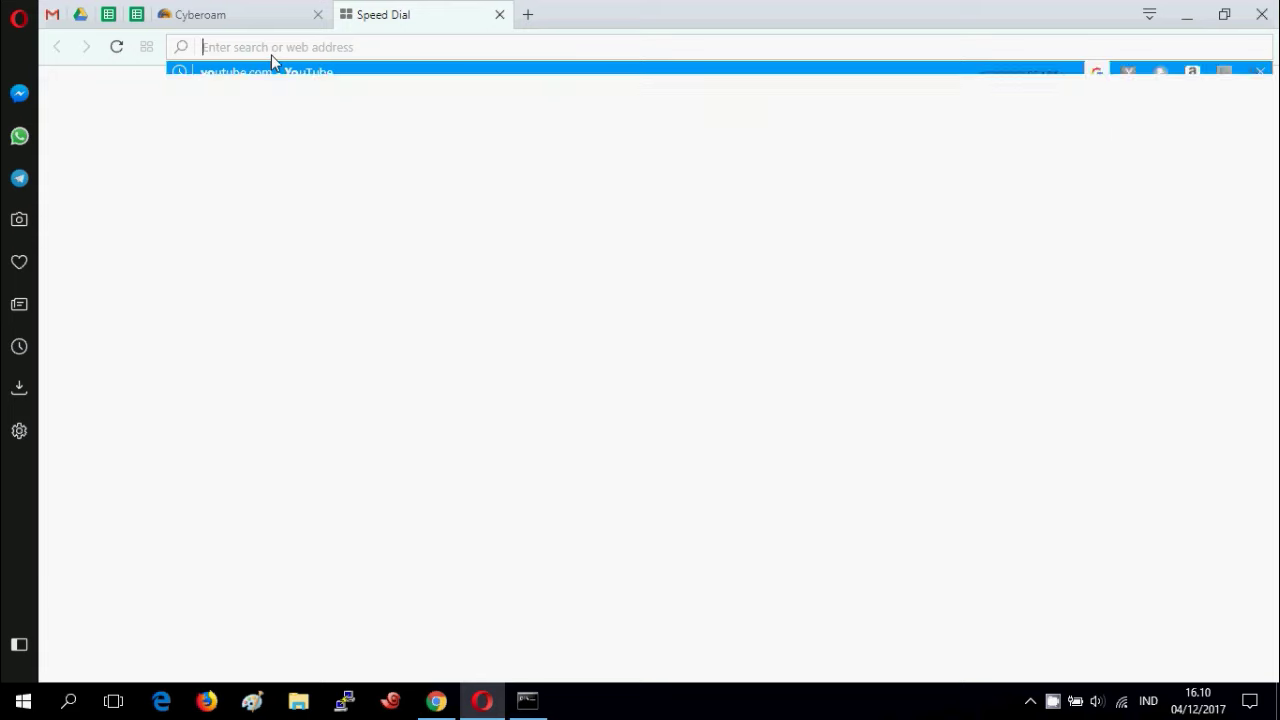
type("facebook")
key("Return")
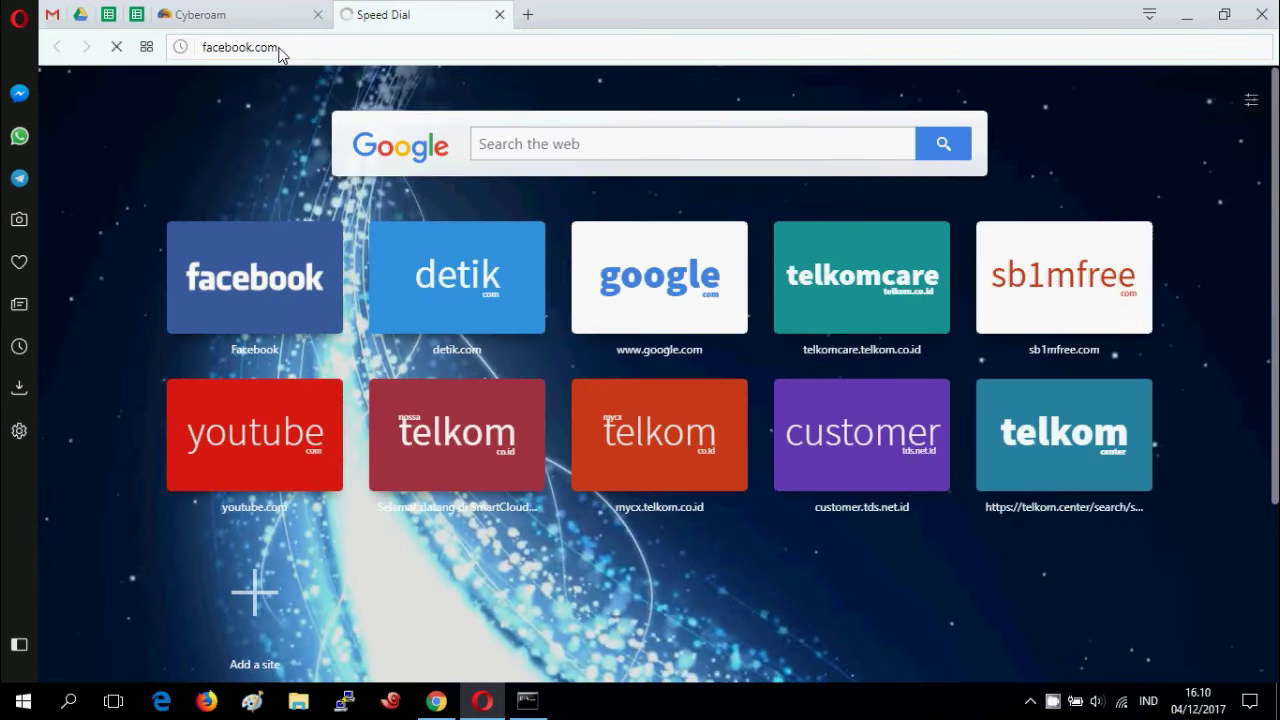
Switch to Chrome and load facebook.com in a new tab to test the block there
left_click(436, 701)
left_click(390, 14)
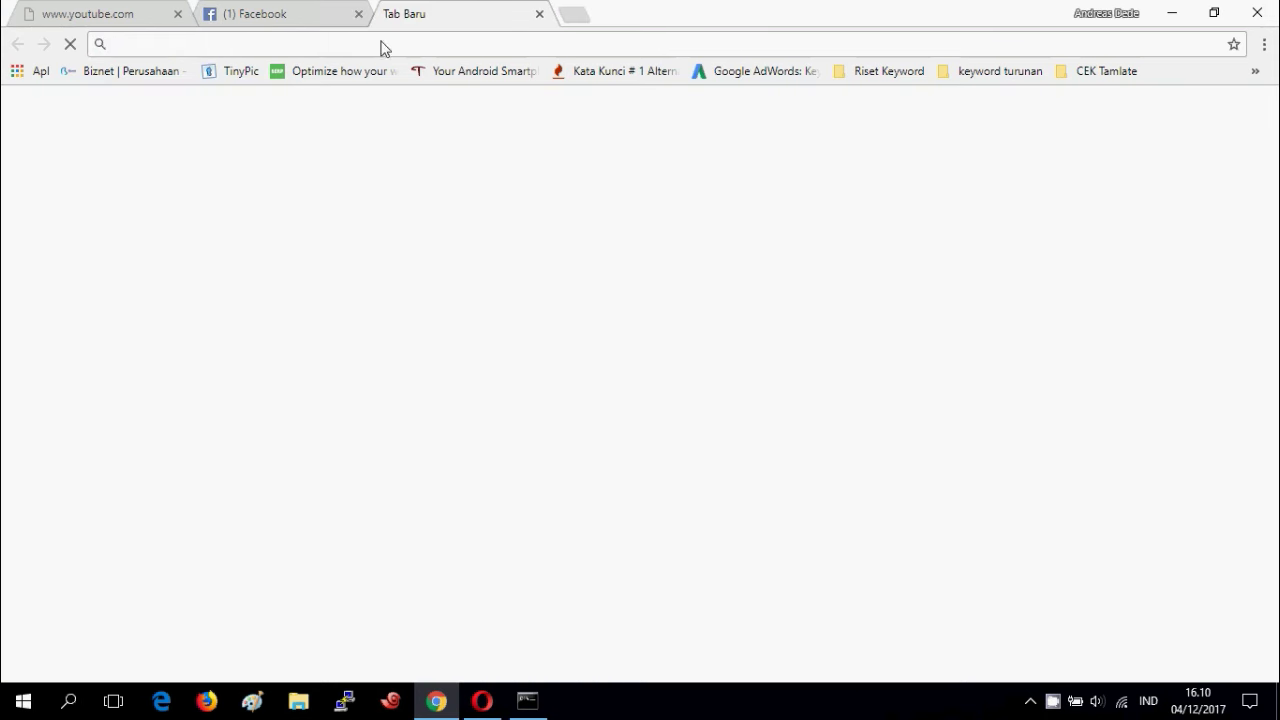
type("facebook.com")
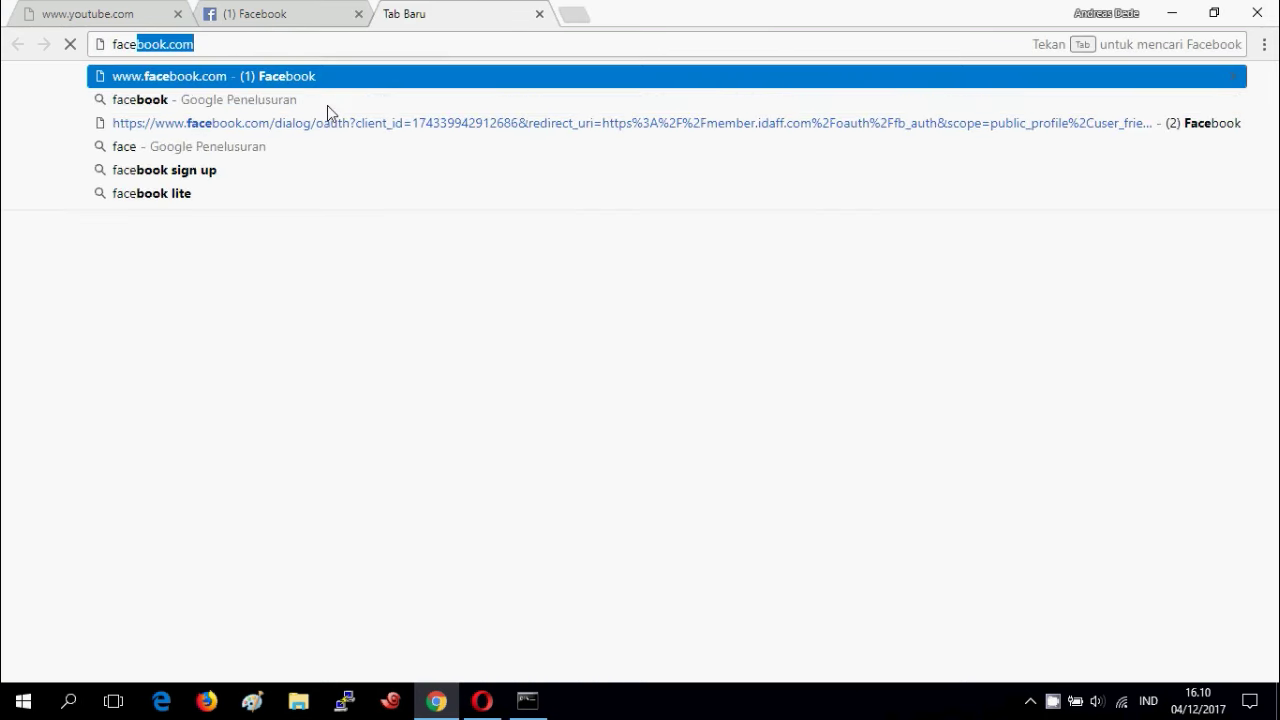
key("Return")
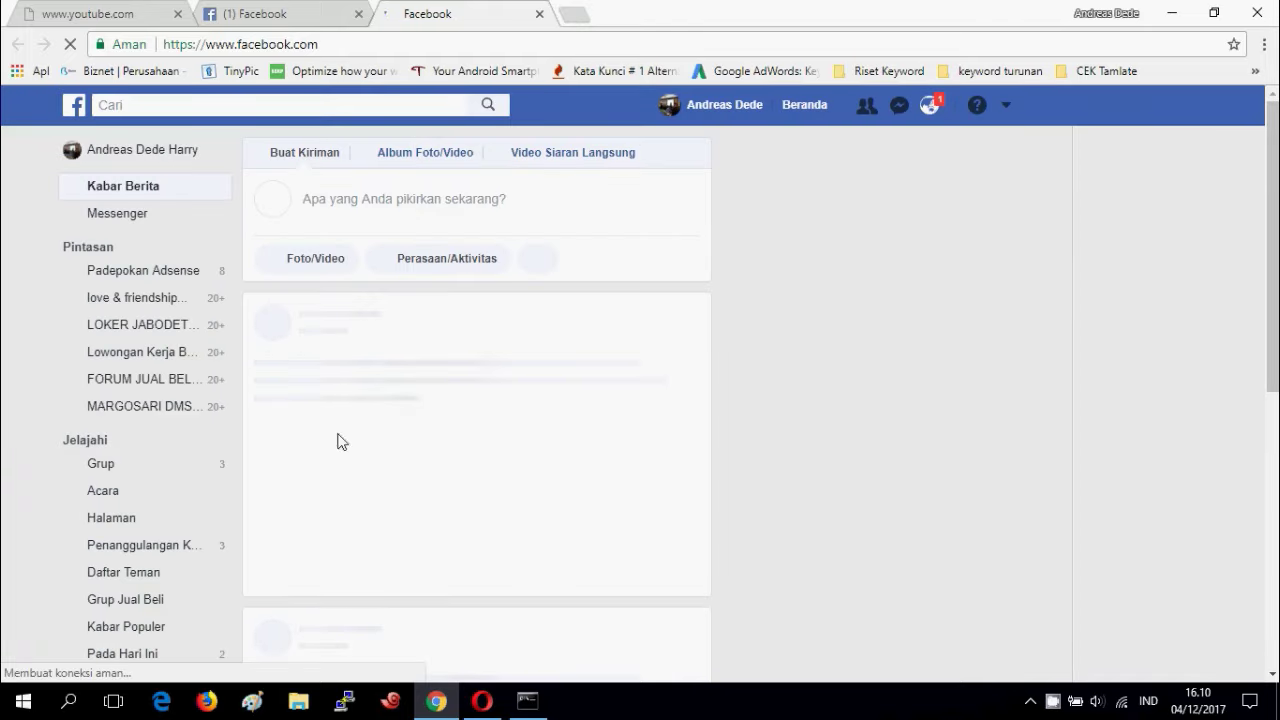
Switch back to Opera and check how the facebook.com page and its address loaded
left_click(474, 704)
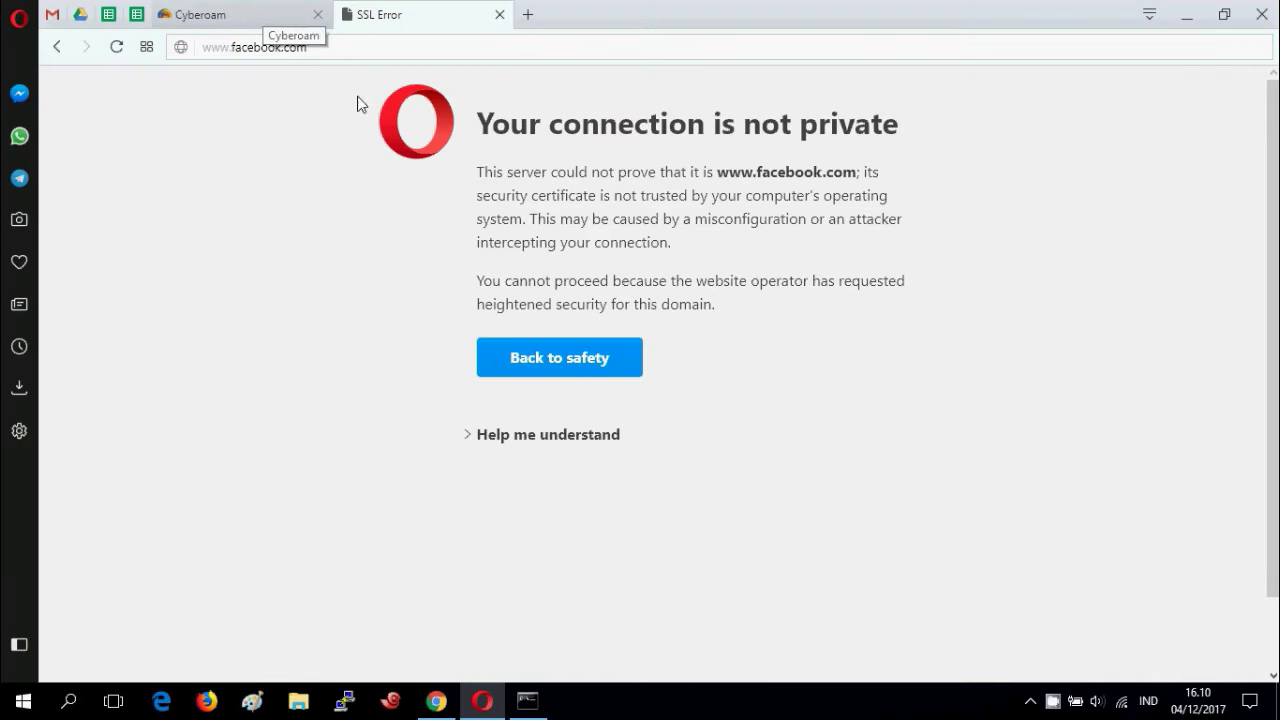
left_click(341, 52)
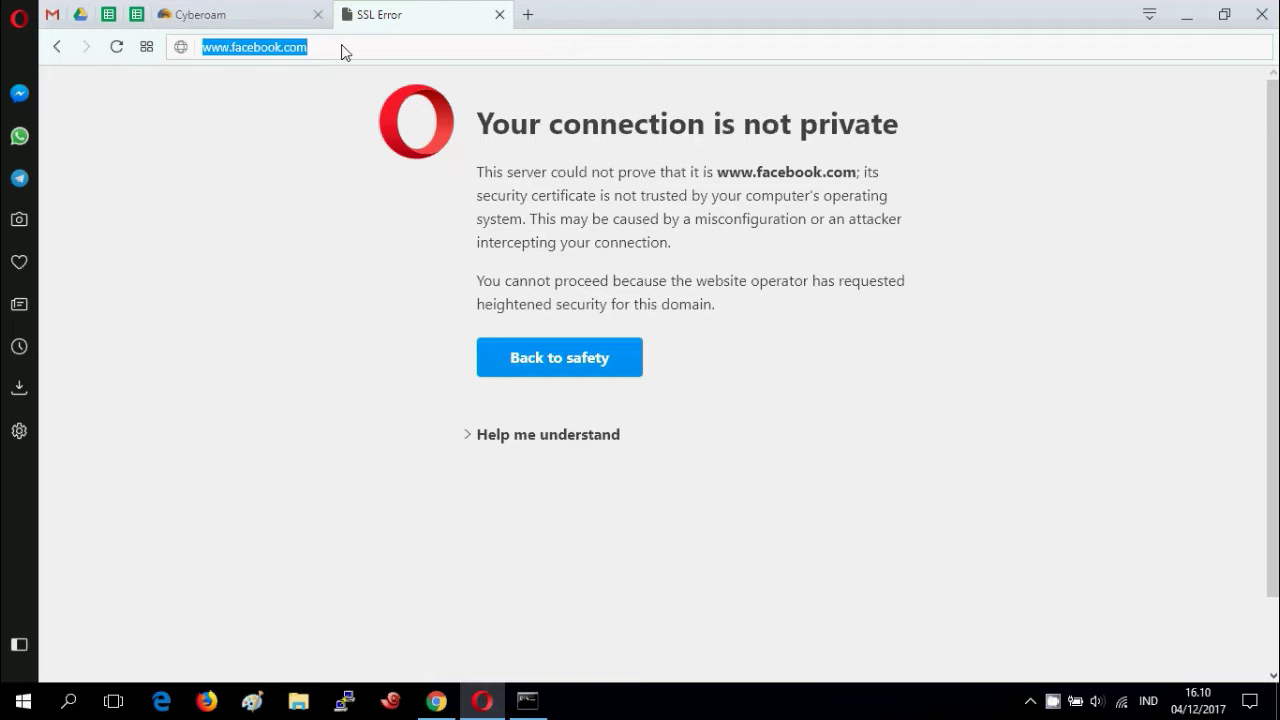
key("Escape")
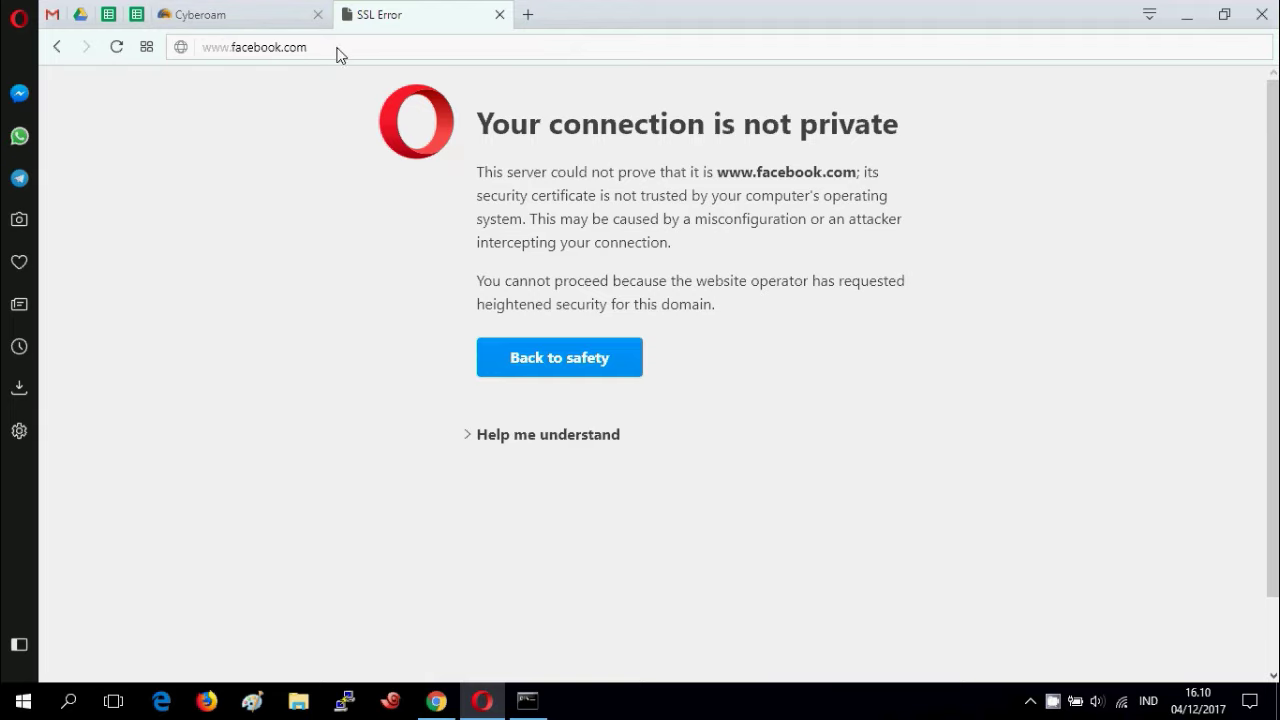
Reopen the General Corporate Policy web filter policy in Cyberoam and start a URL Group rule with Blockwebsite selected
left_click(238, 16)
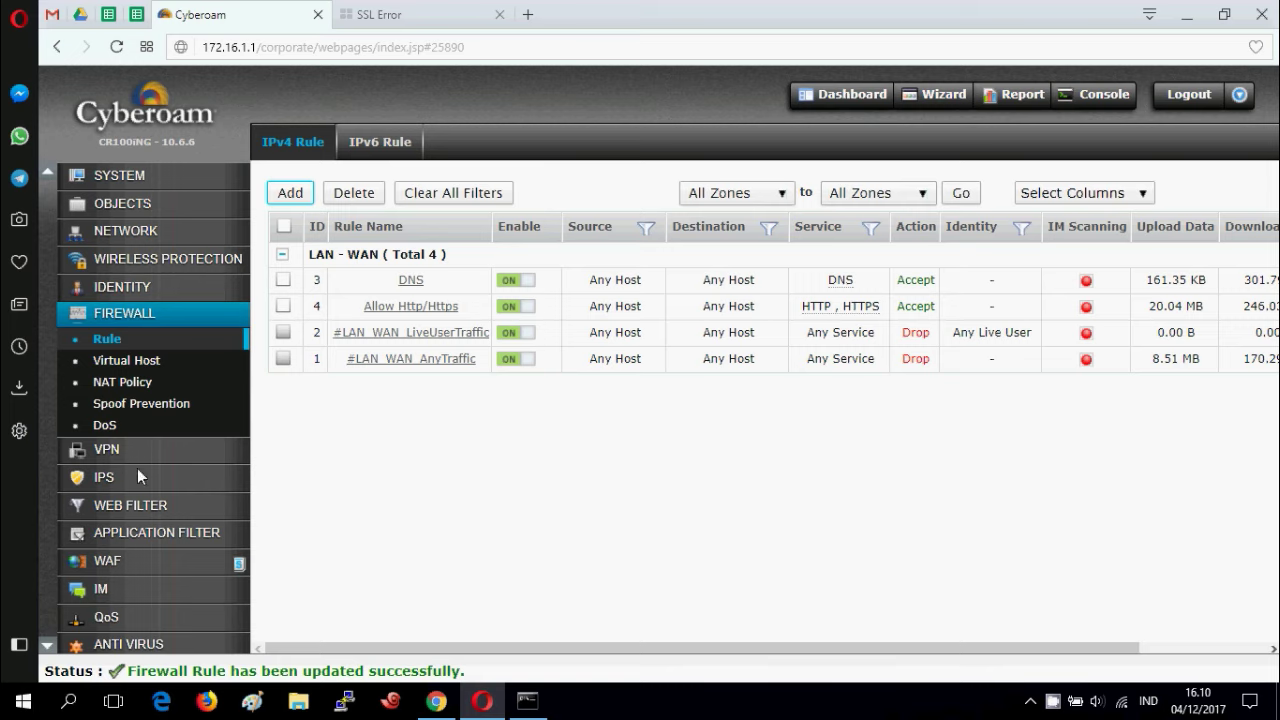
left_click(127, 505)
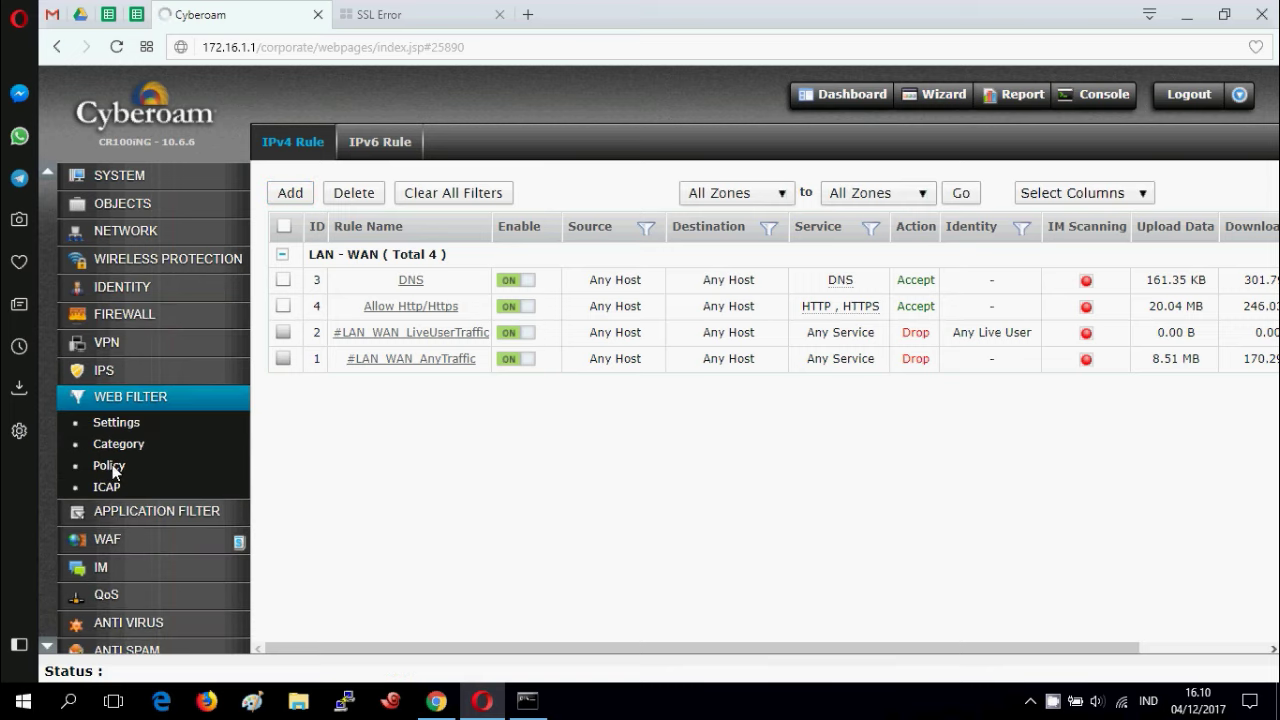
left_click(110, 466)
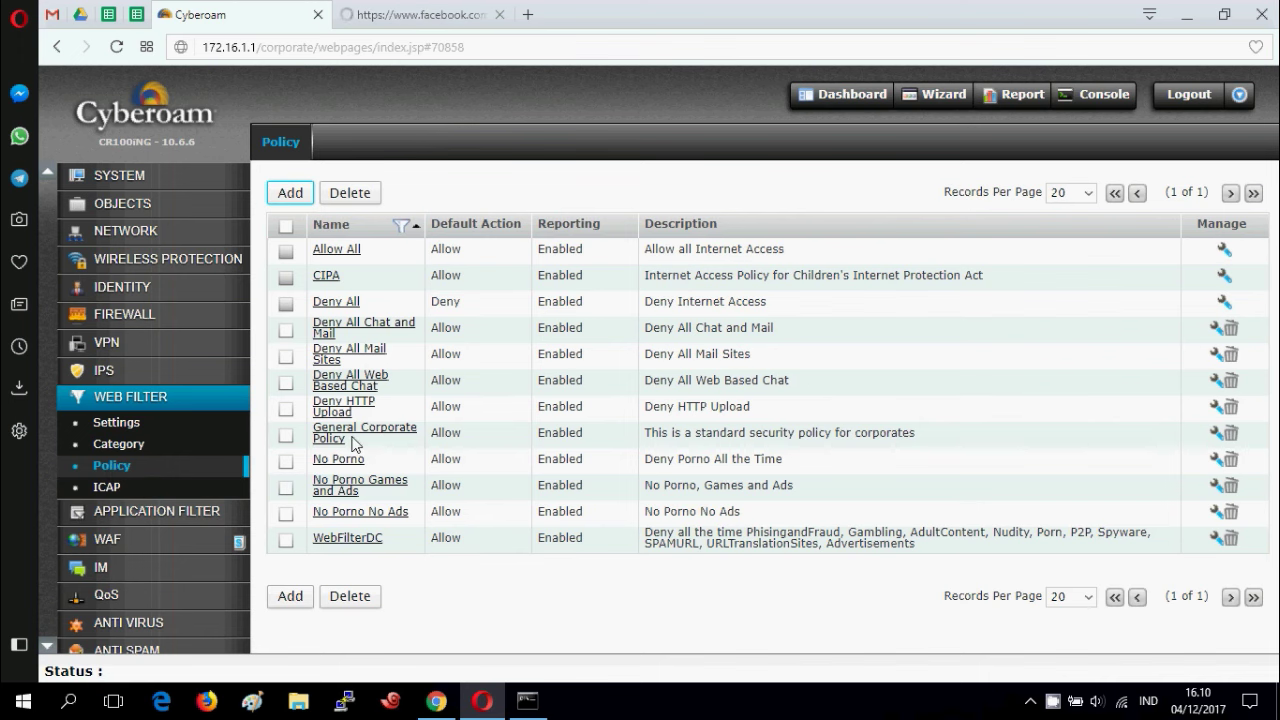
left_click(353, 438)
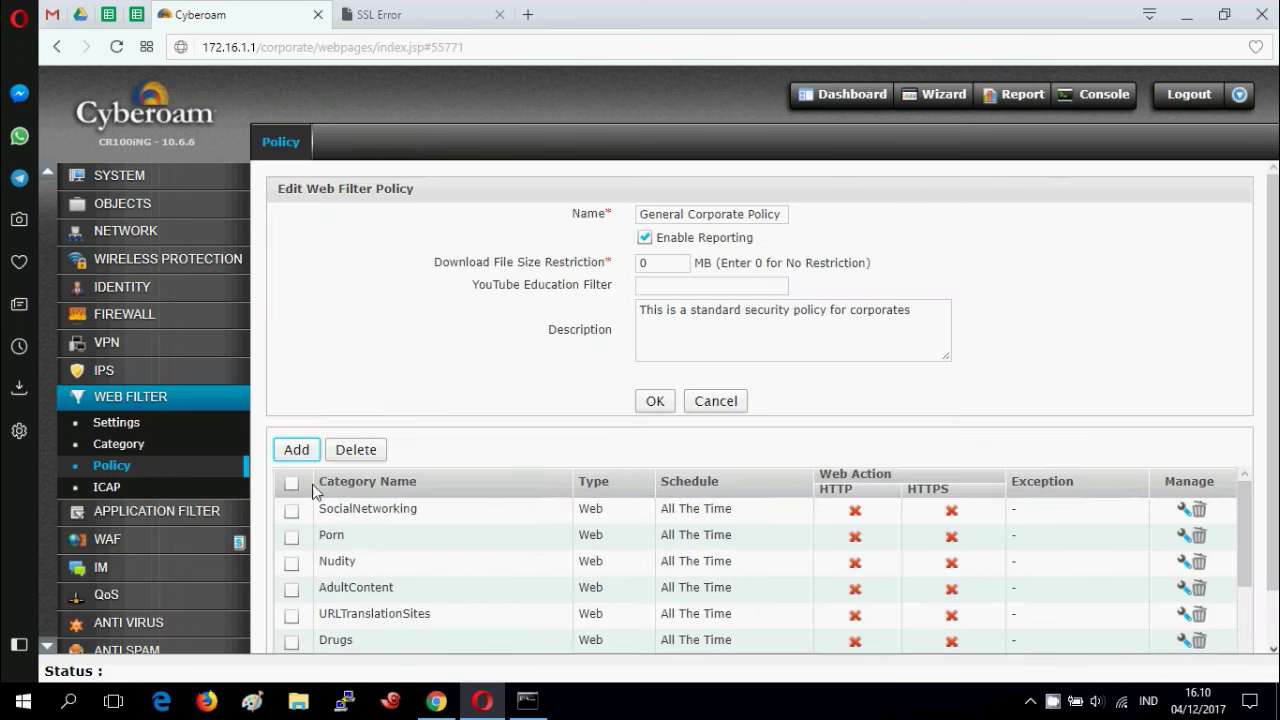
left_click(299, 451)
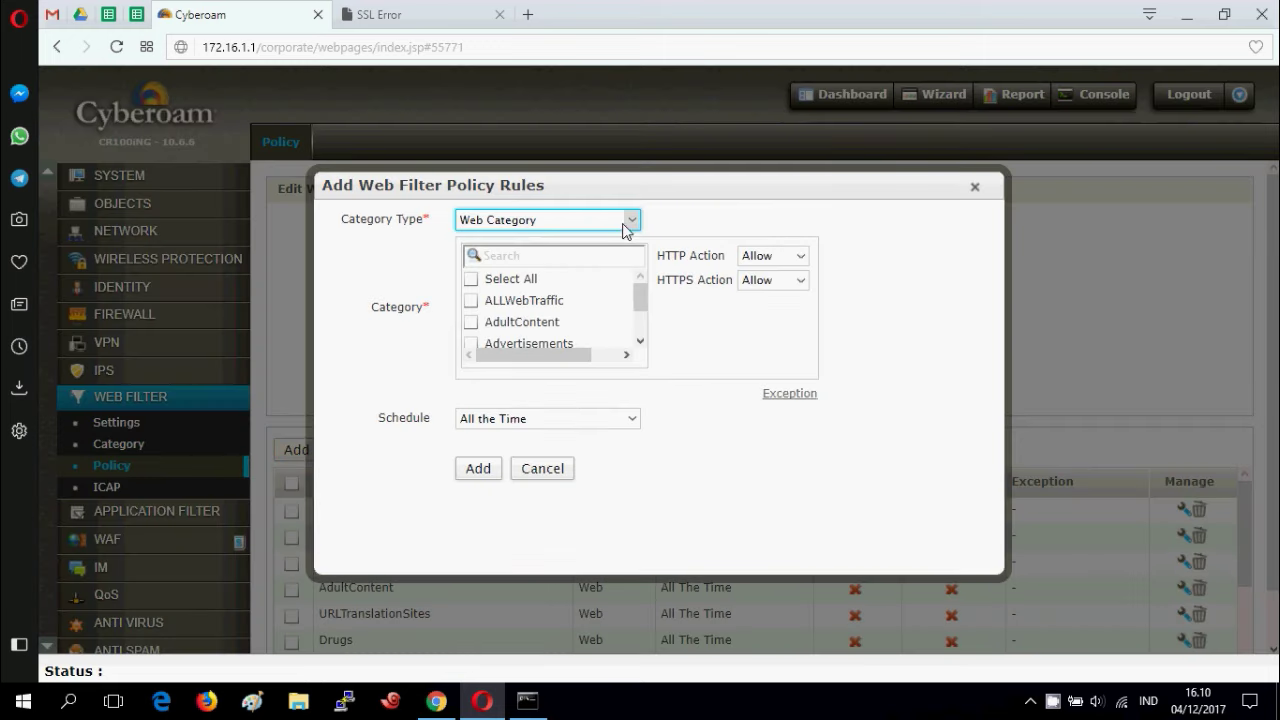
left_click(632, 224)
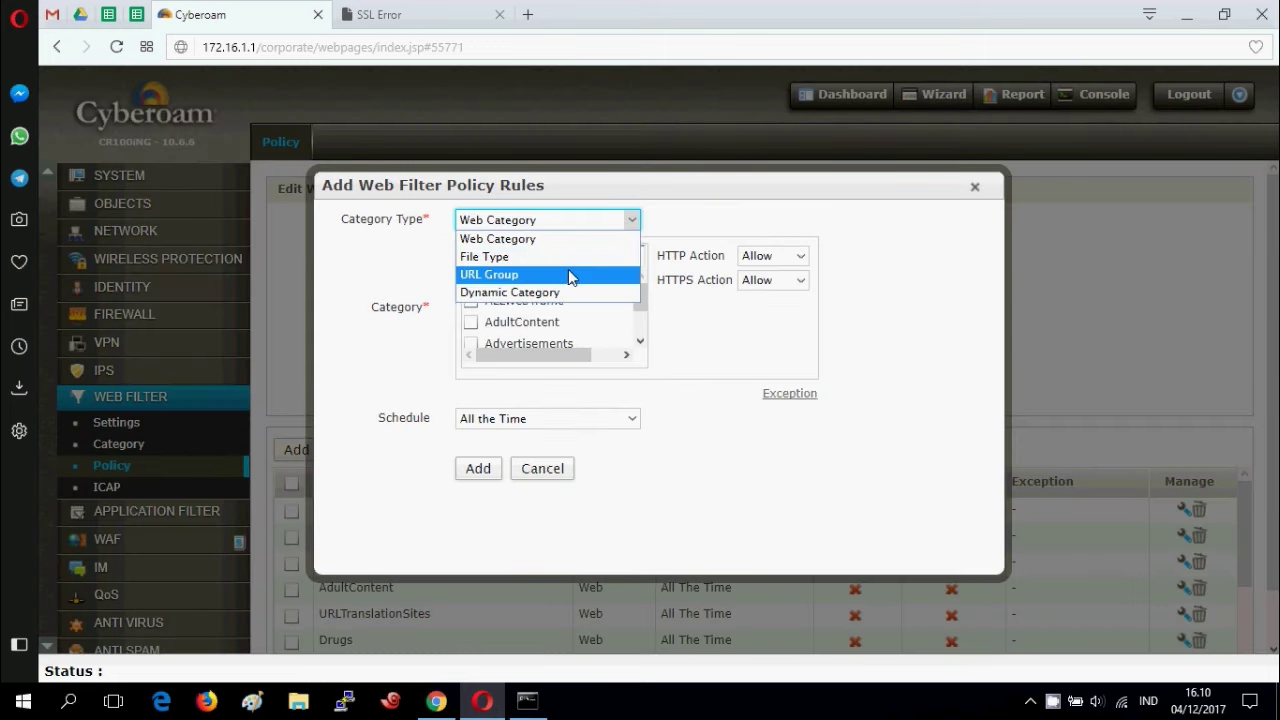
left_click(568, 273)
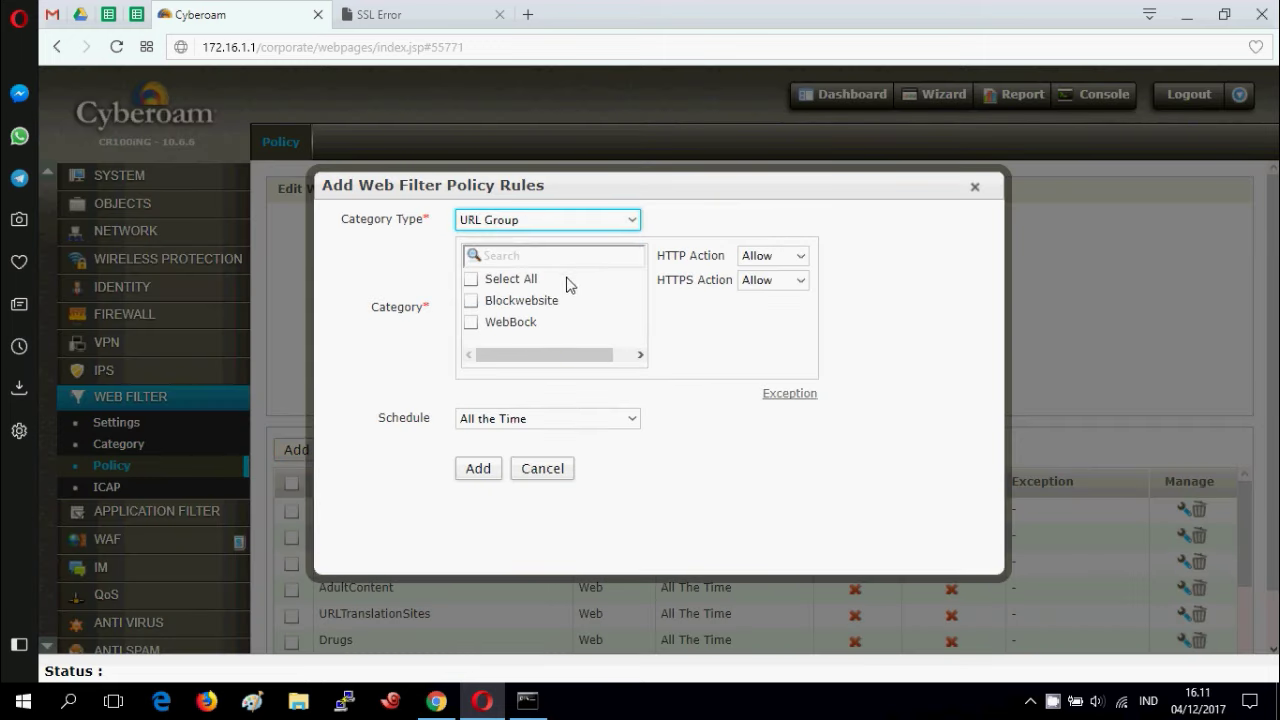
left_click(471, 302)
Set both the HTTP and HTTPS actions of the Blockwebsite rule to Deny and add it to the policy
left_click(800, 256)
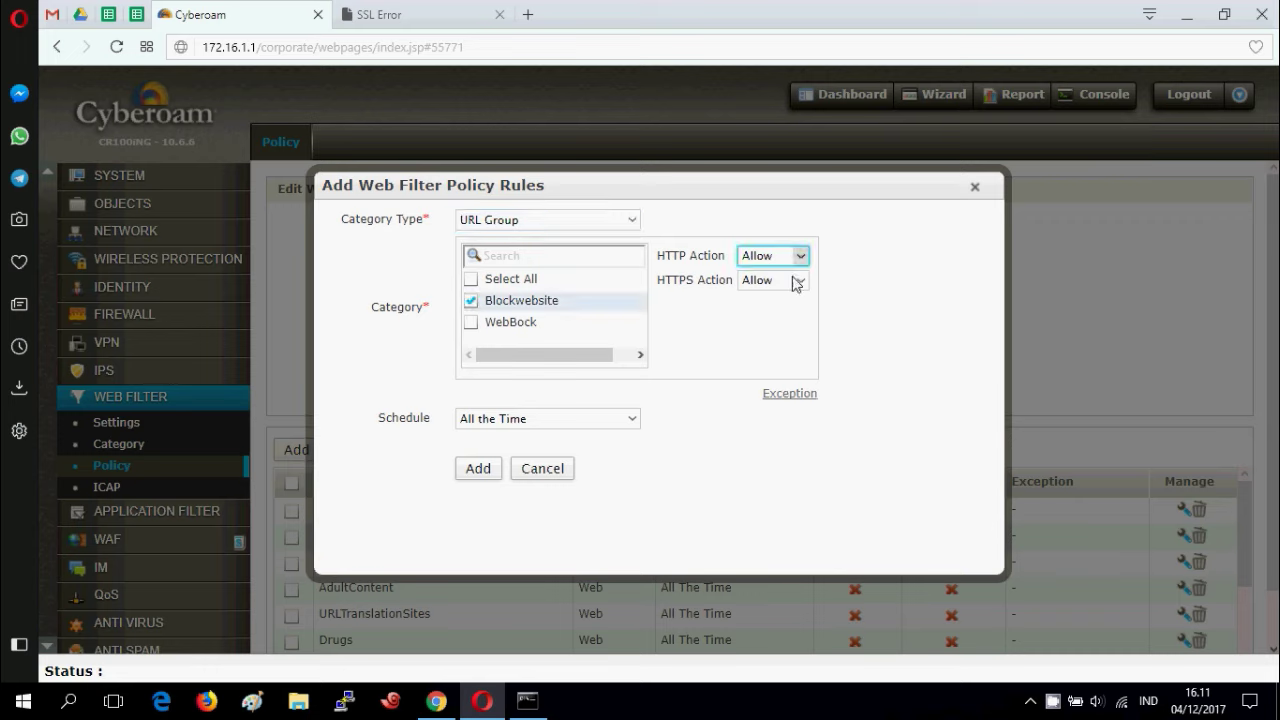
left_click(788, 293)
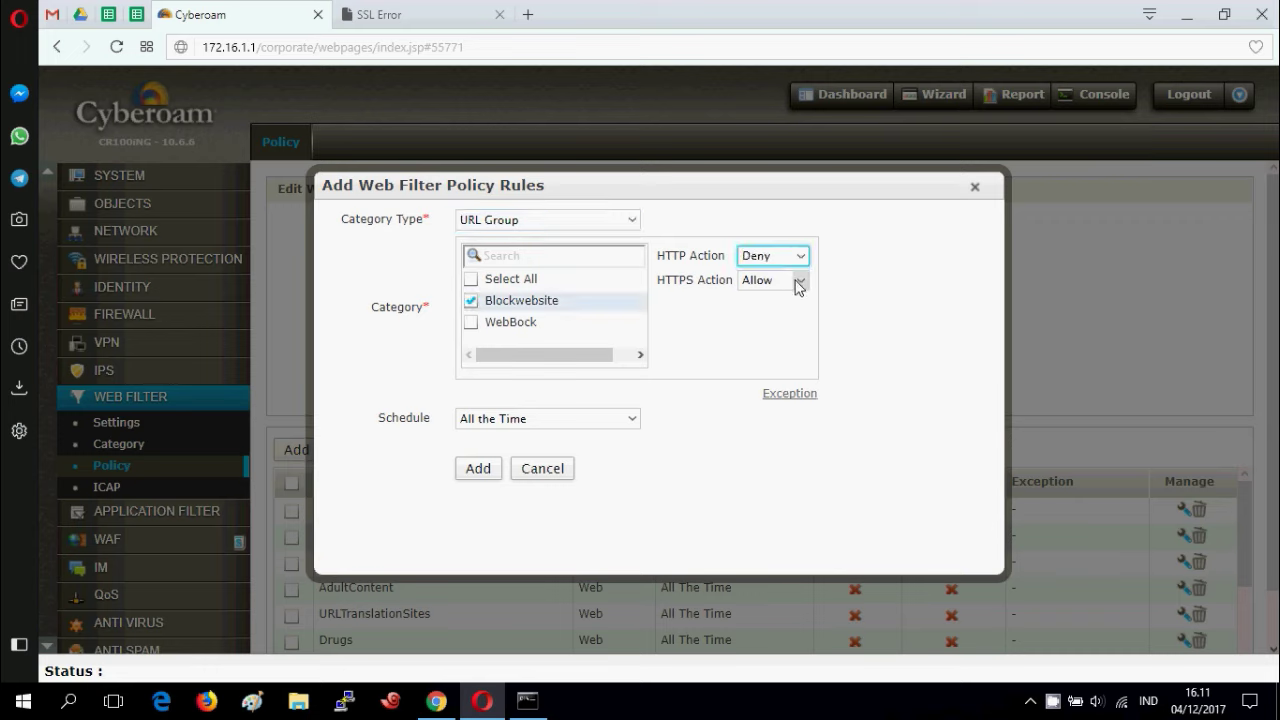
left_click(799, 281)
left_click(778, 318)
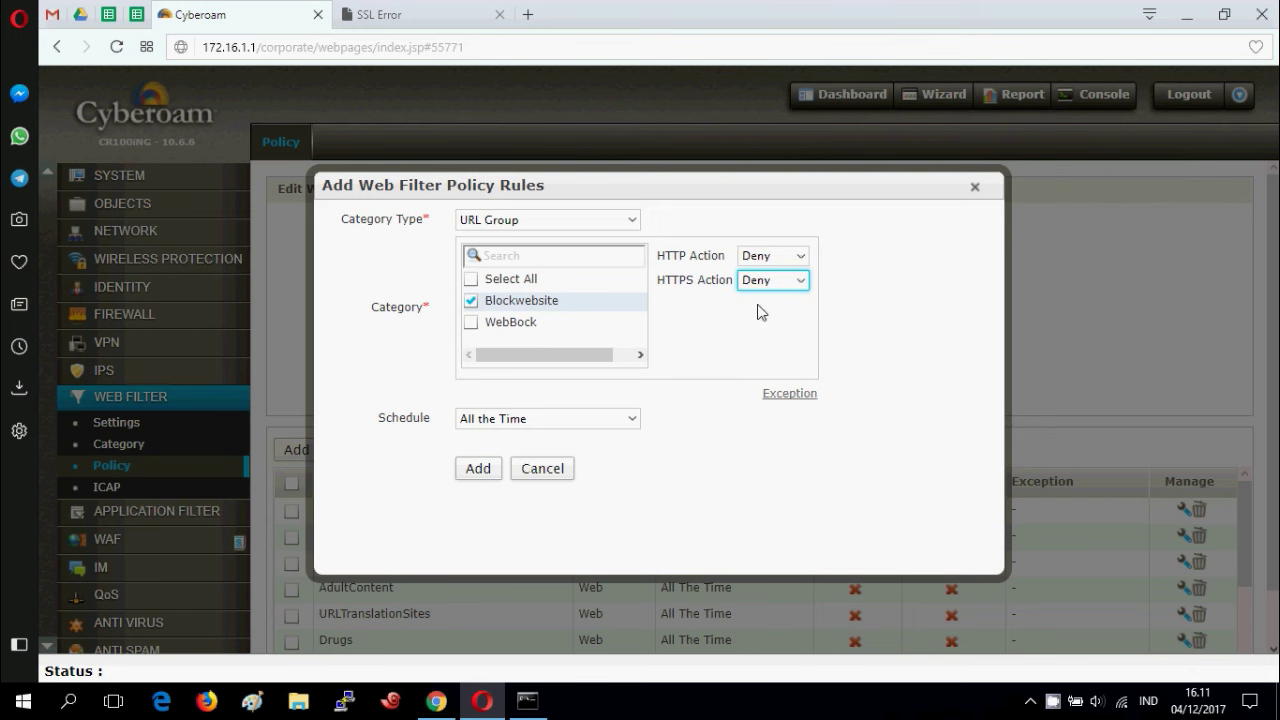
left_click(478, 468)
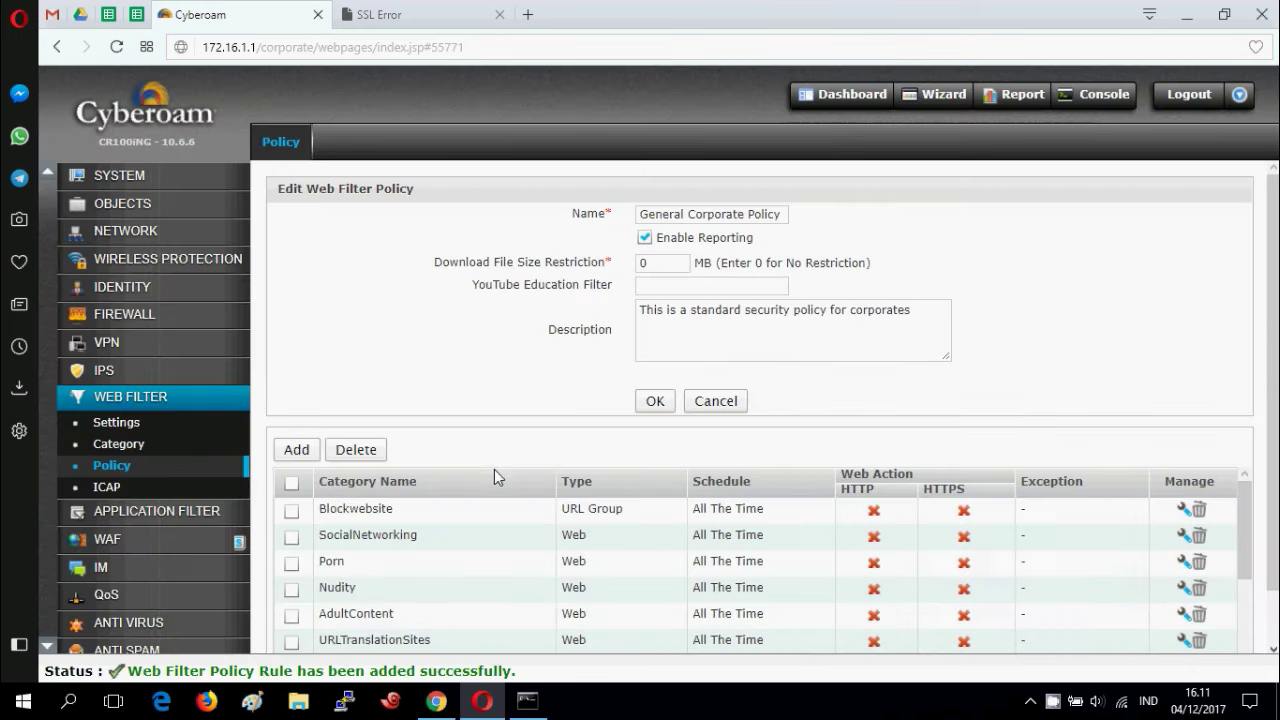
left_click(434, 704)
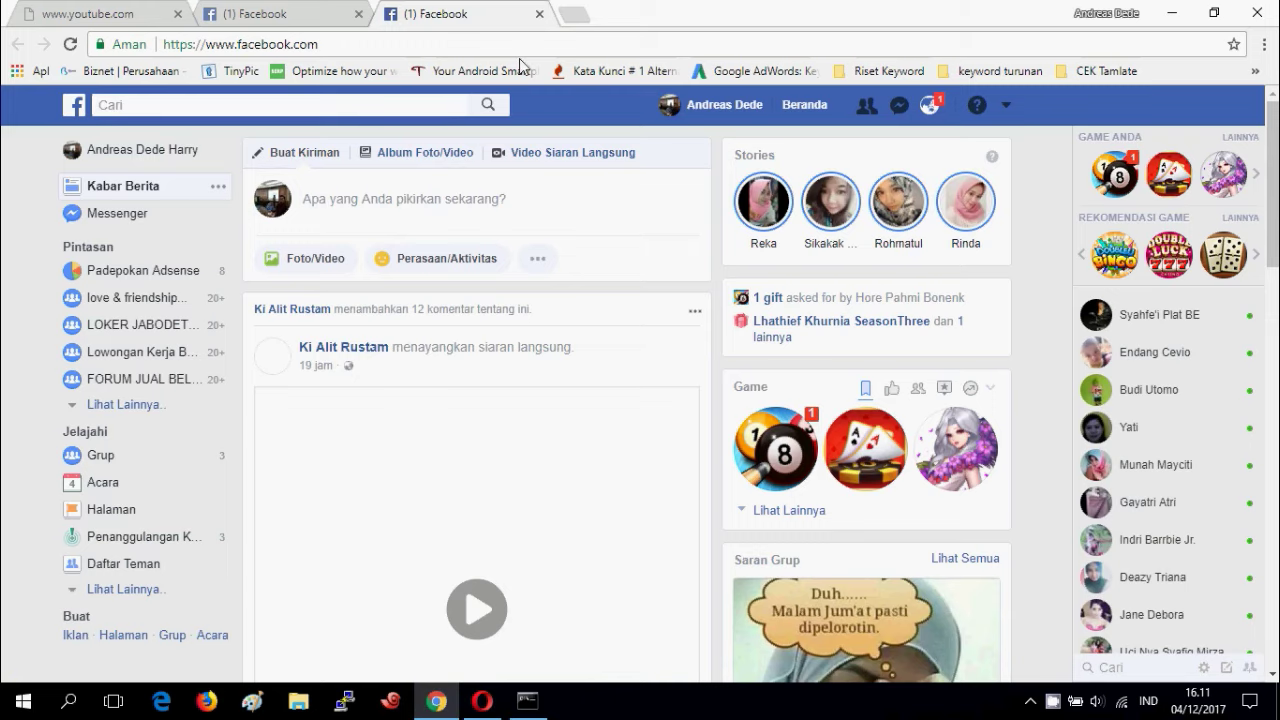
key("ctrl+w")
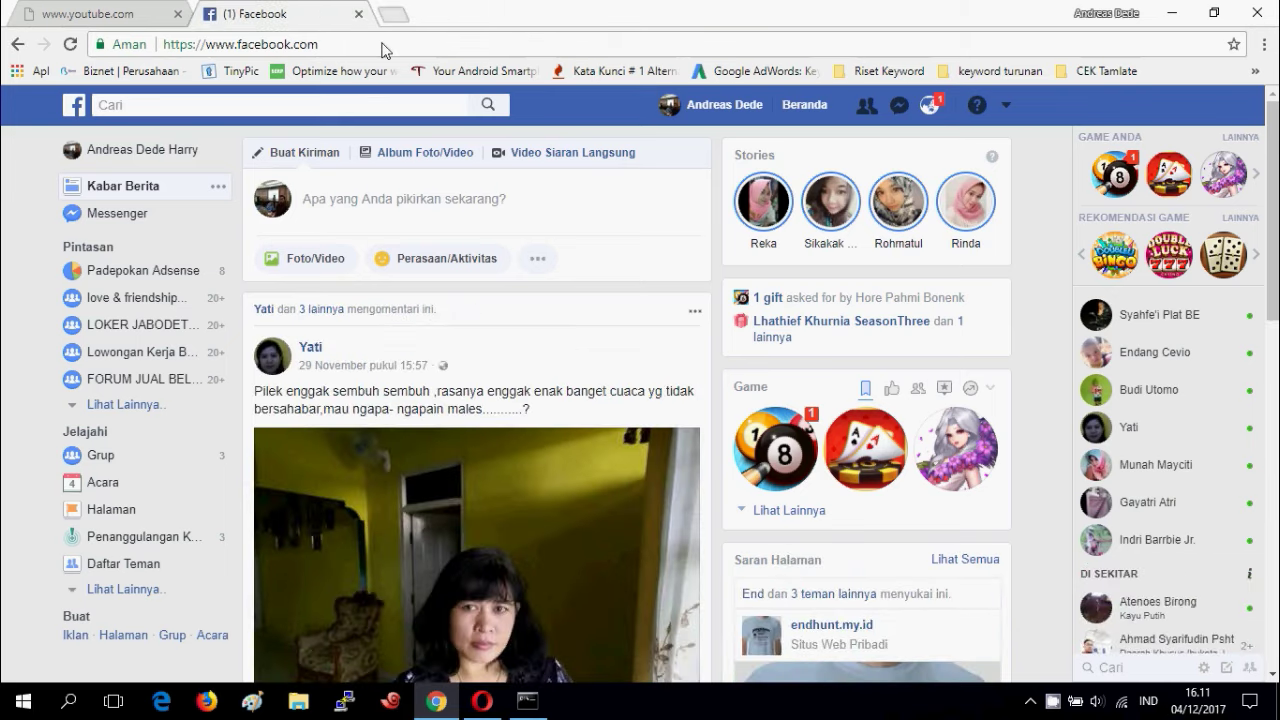
key("ctrl+t")
type("f")
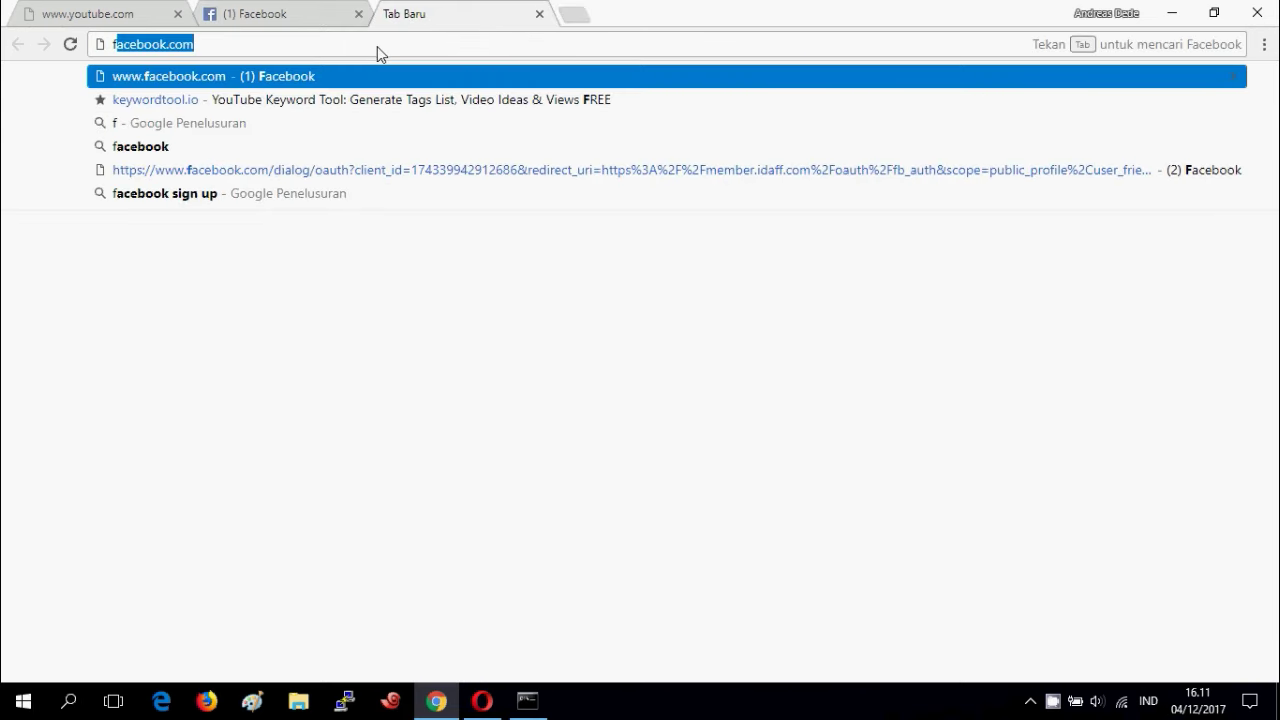
key("Return")
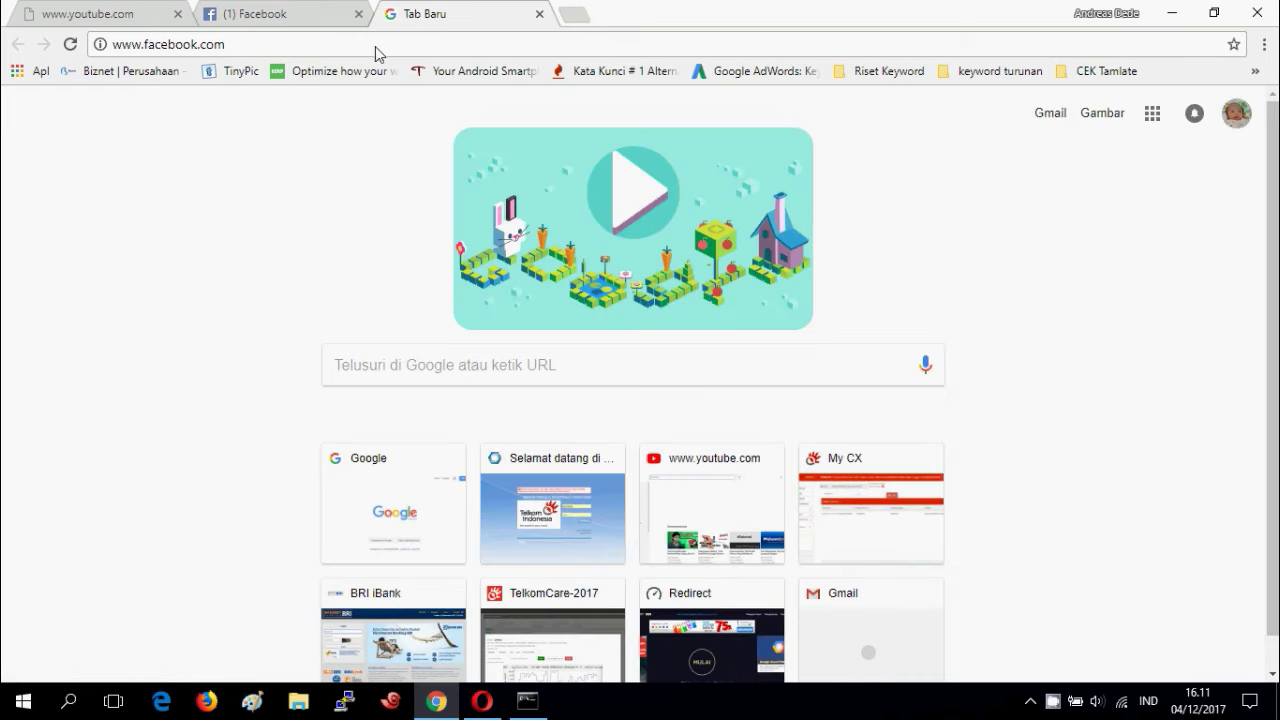
left_click(368, 48)
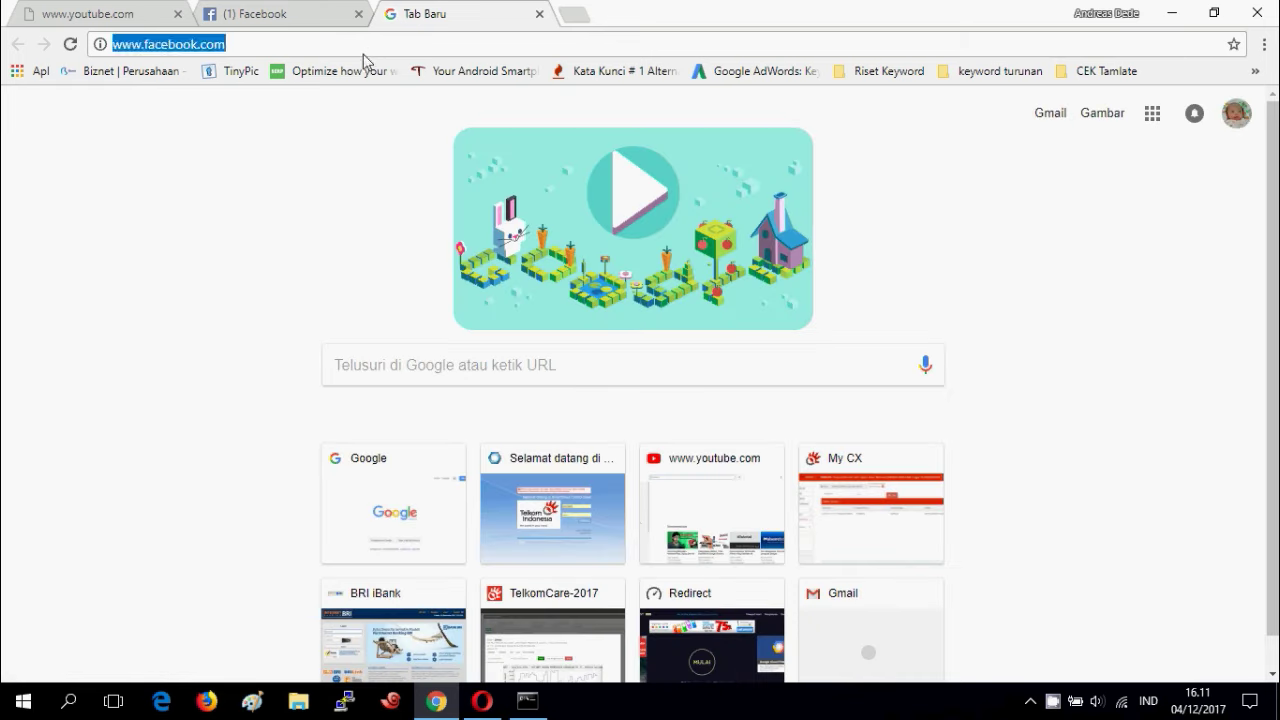
key("Return")
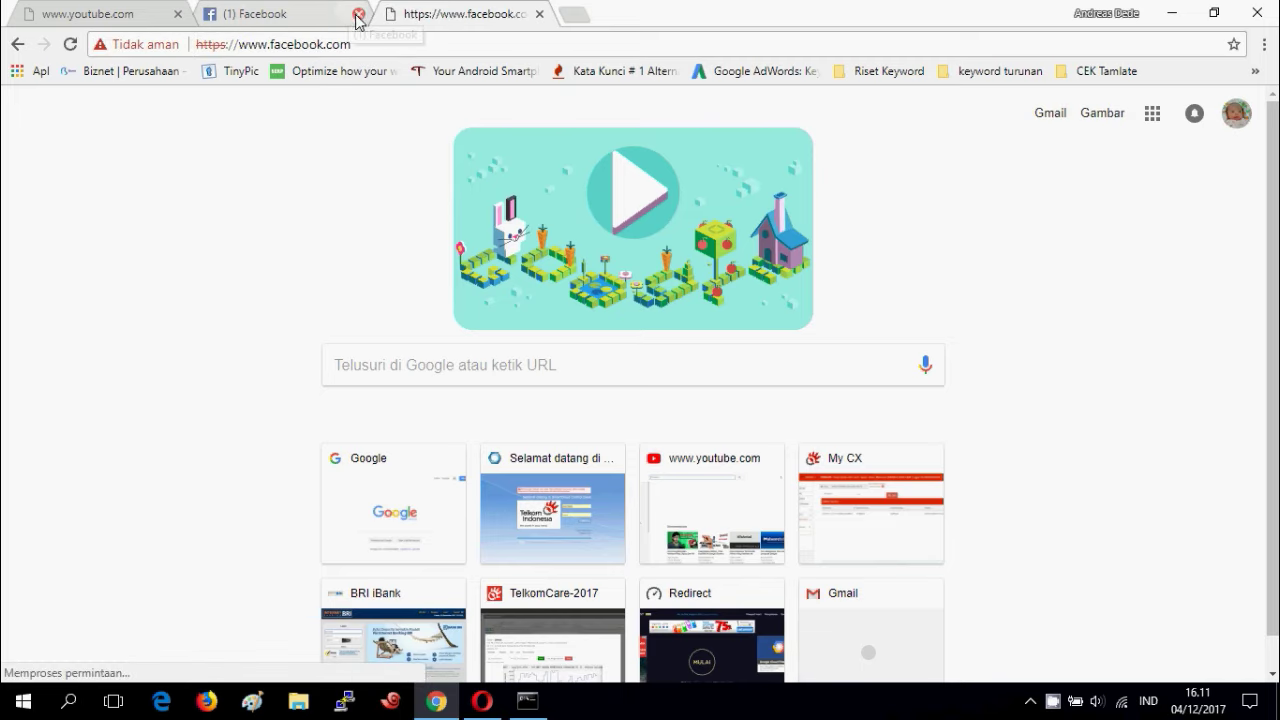
left_click(357, 15)
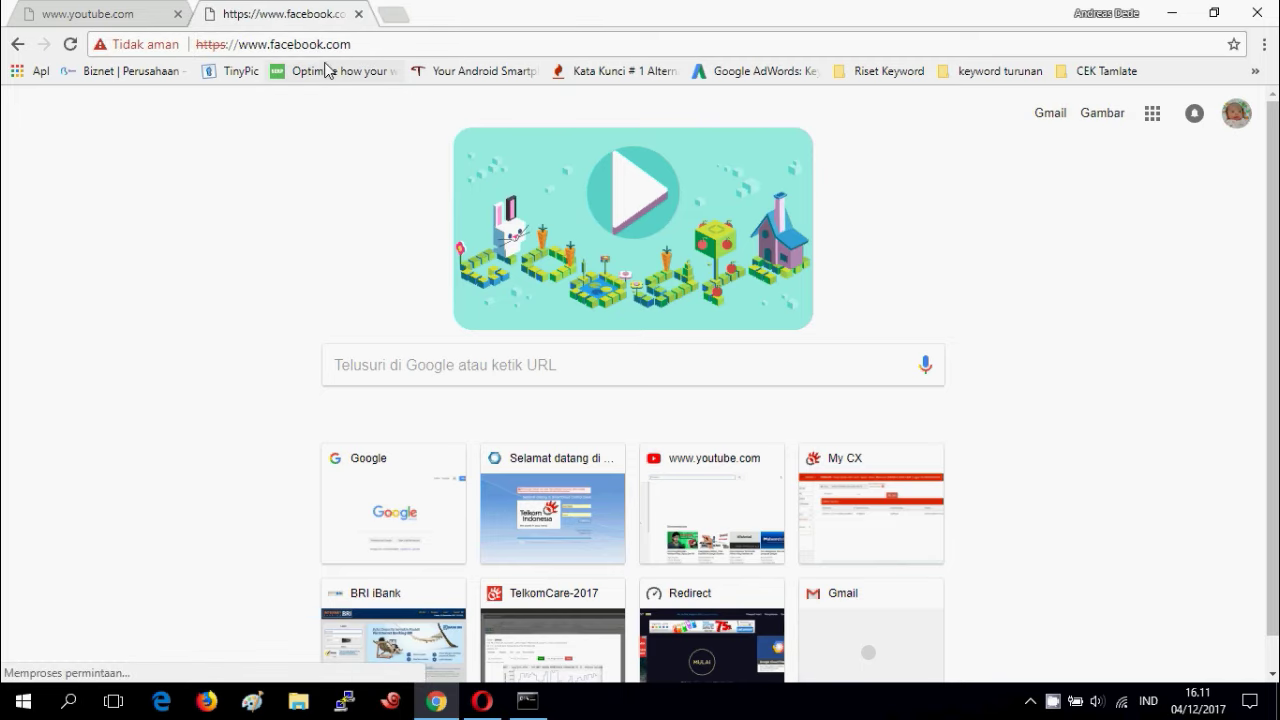
left_click(394, 15)
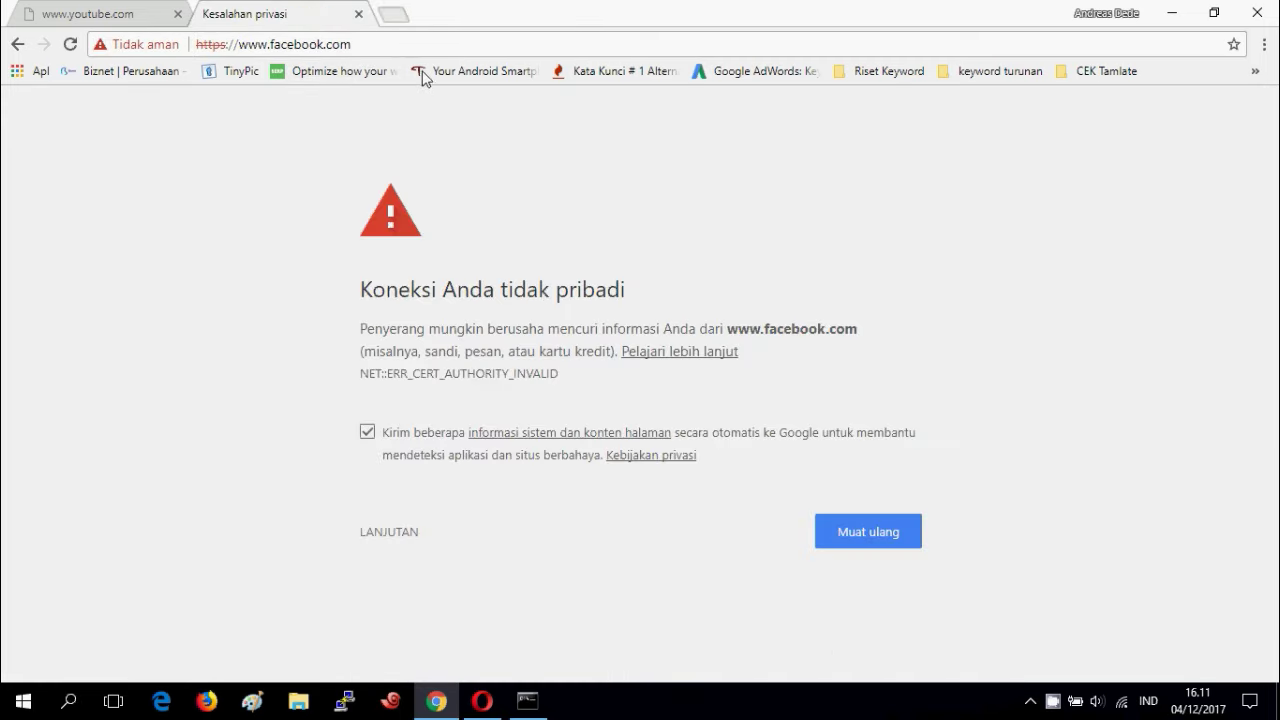
type("face")
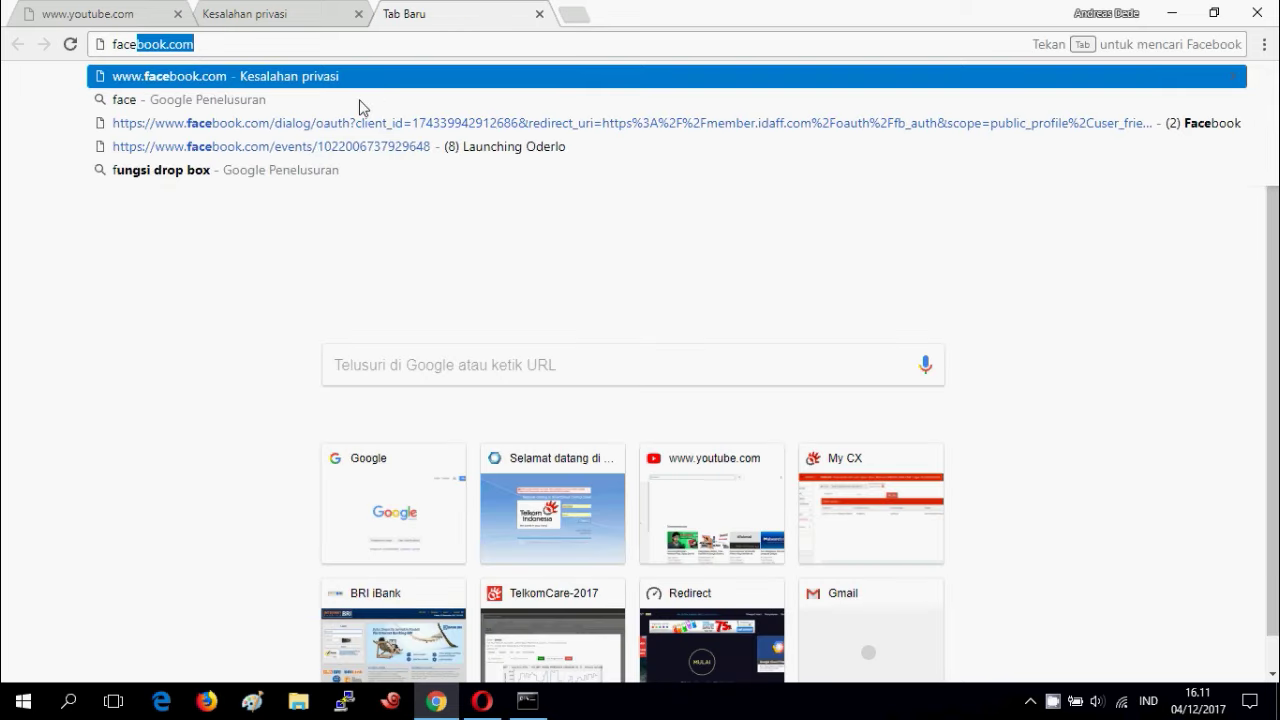
key("Return")
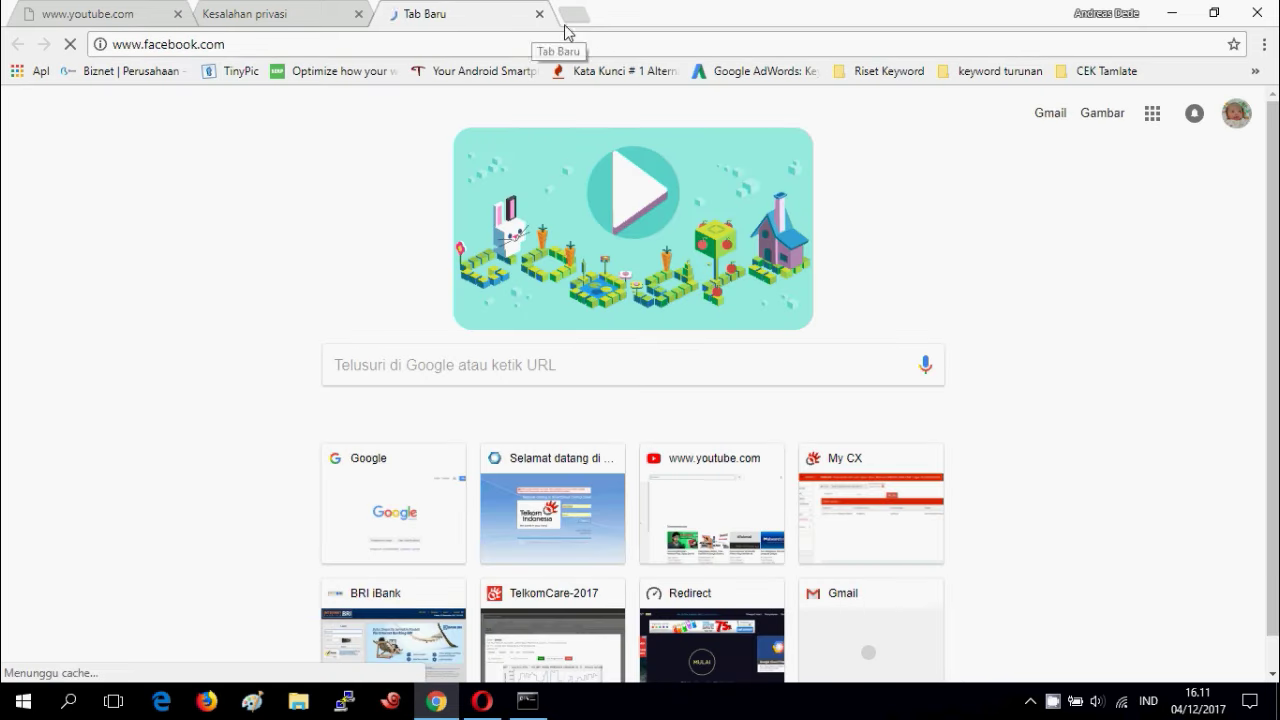
Load twitter.com in a new tab and compare it with the facebook.com tab
left_click(575, 20)
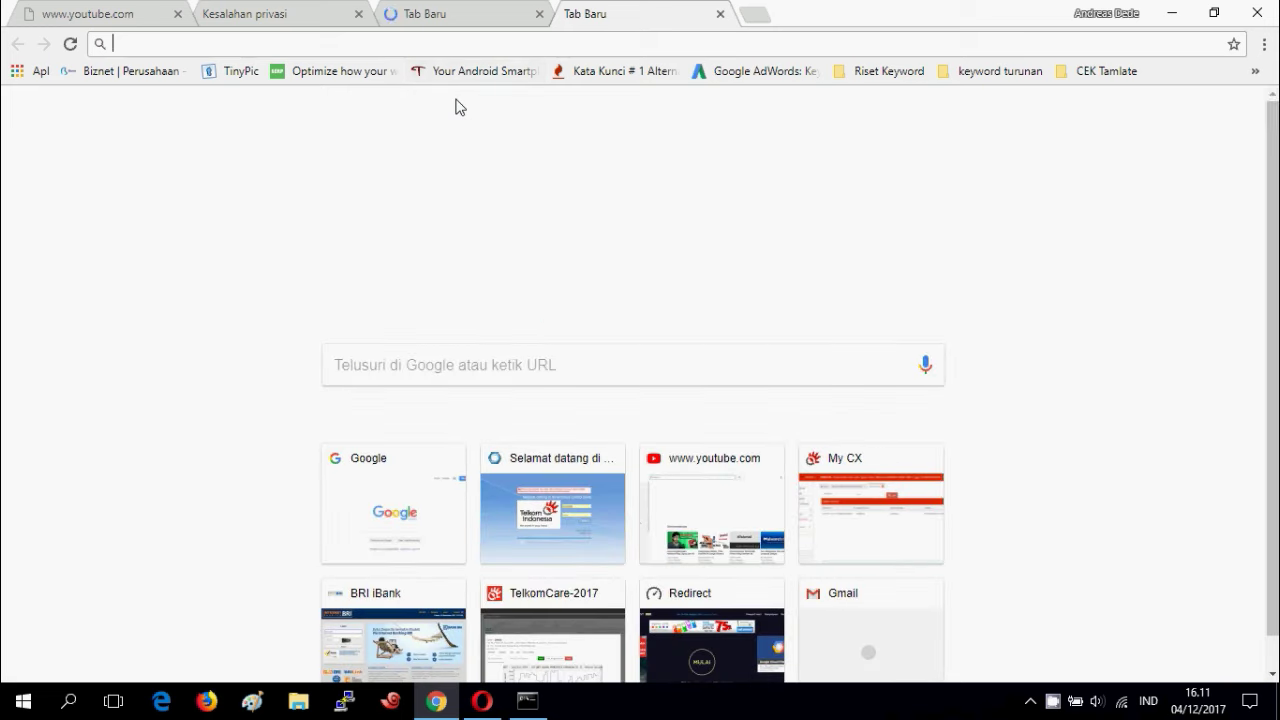
type("twitt")
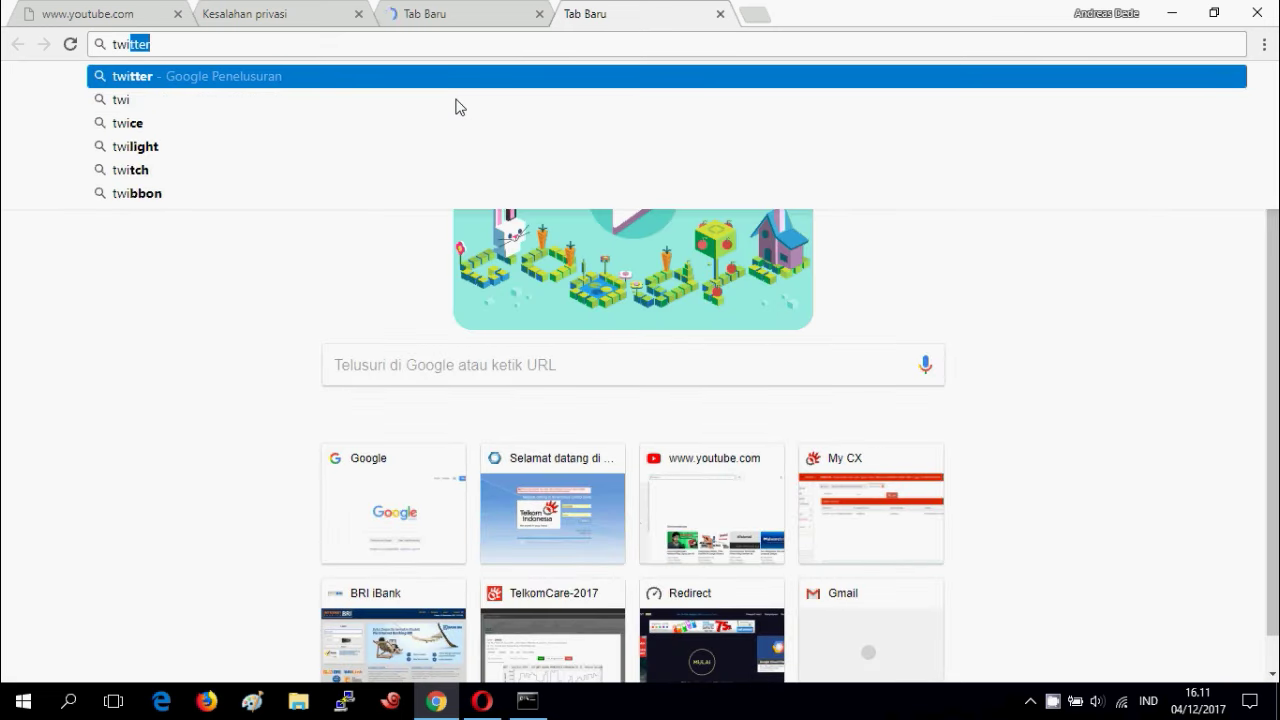
type("er")
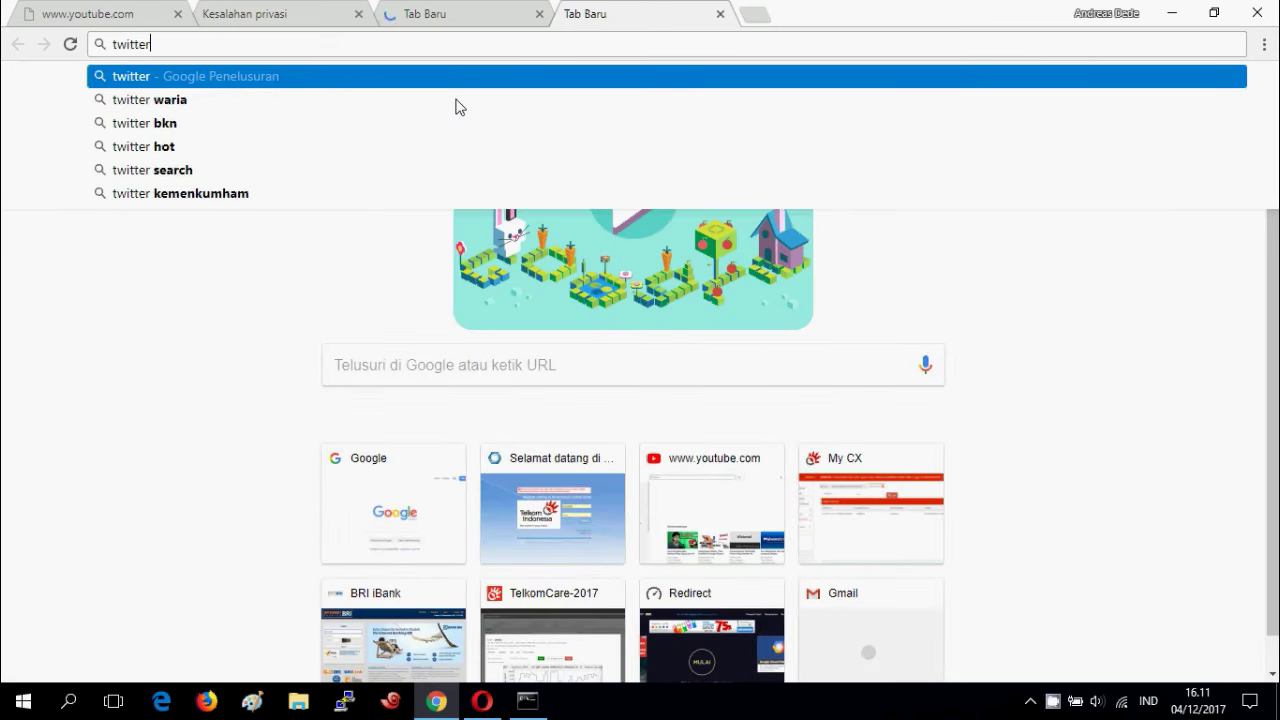
type(".com")
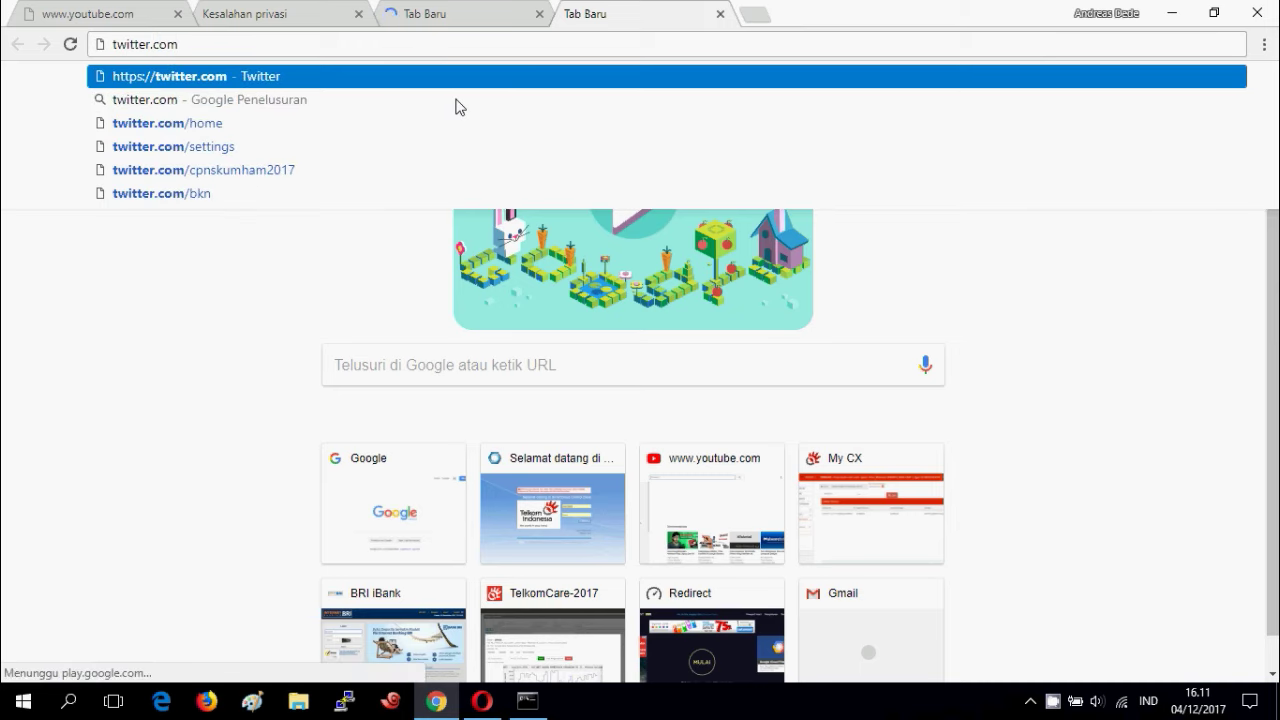
key("Return")
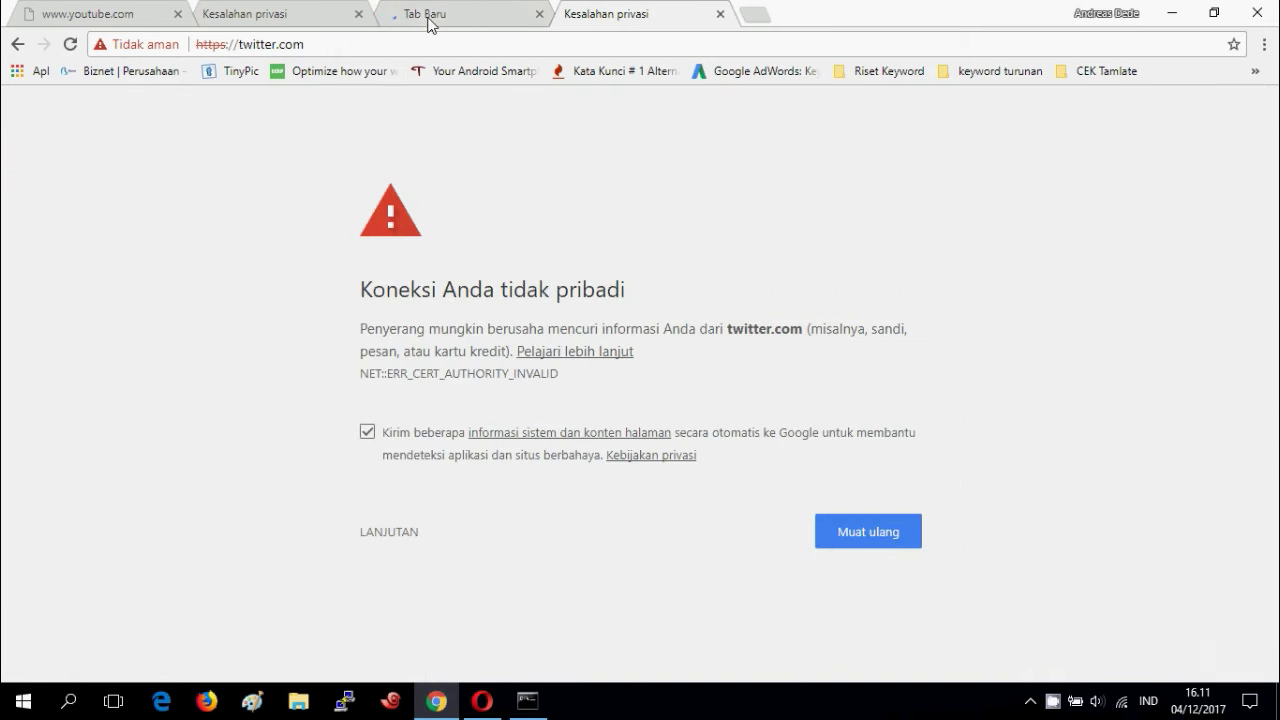
left_click(433, 16)
left_click(623, 15)
Load bbc.com in a new tab to test whether it is blocked
left_click(753, 17)
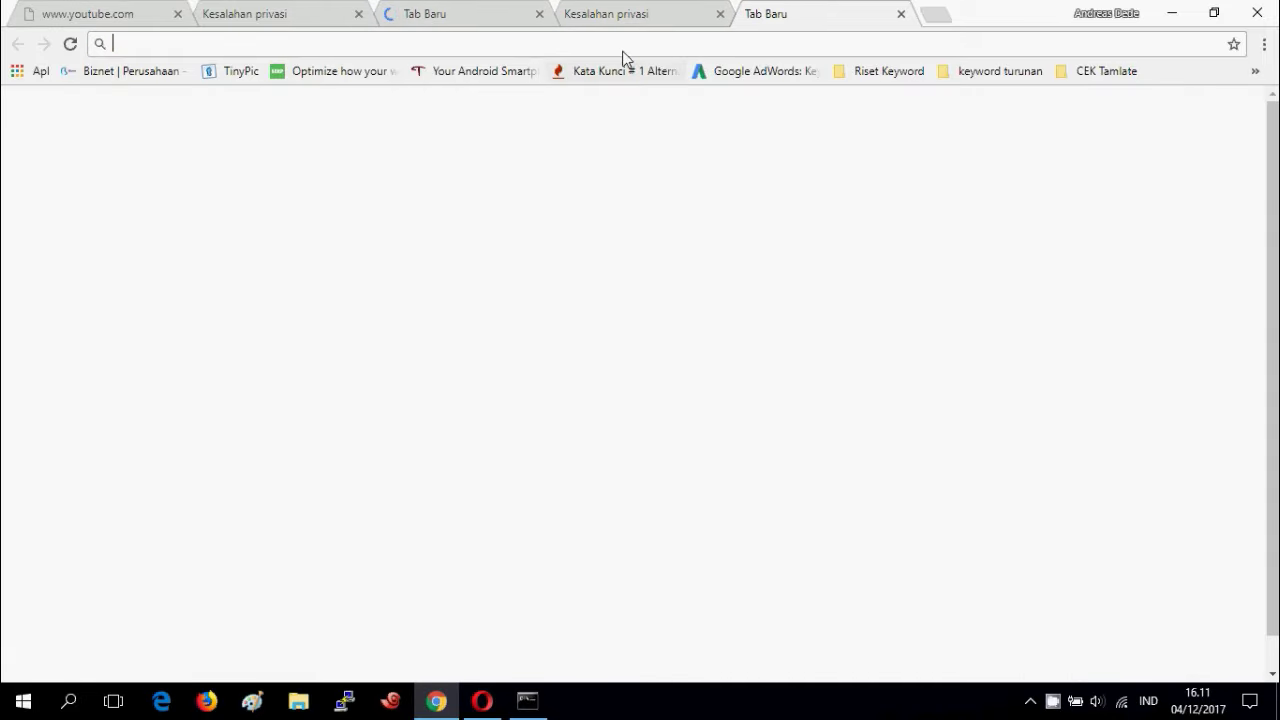
type("bb")
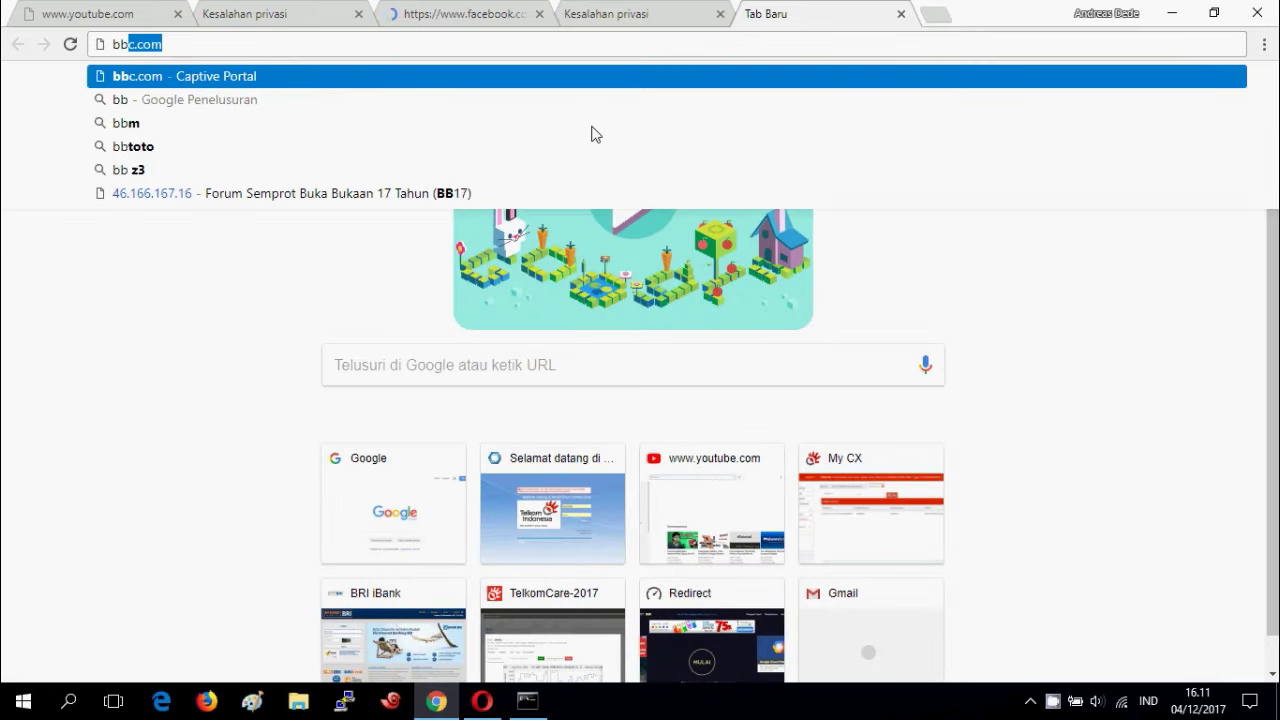
key("Return")
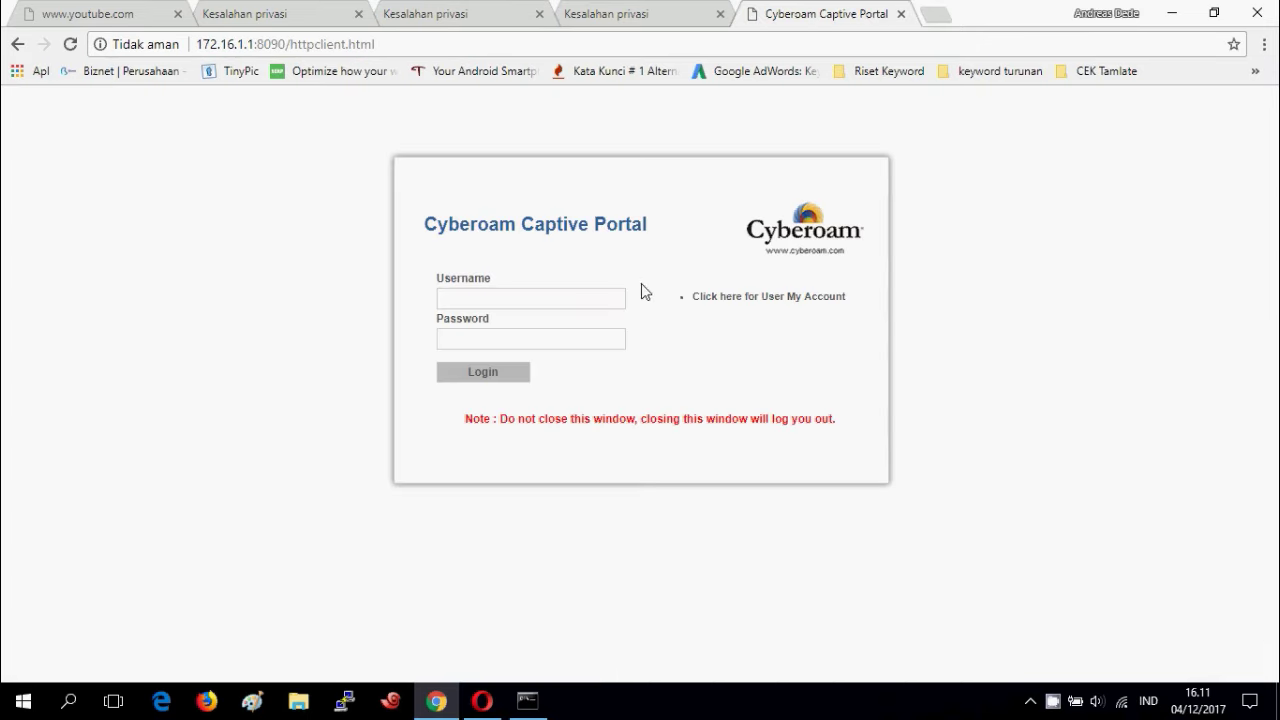
Switch to Cyberoam in Opera, remove bbc.com from the Blockwebsite URL group, and save the group
left_click(482, 700)
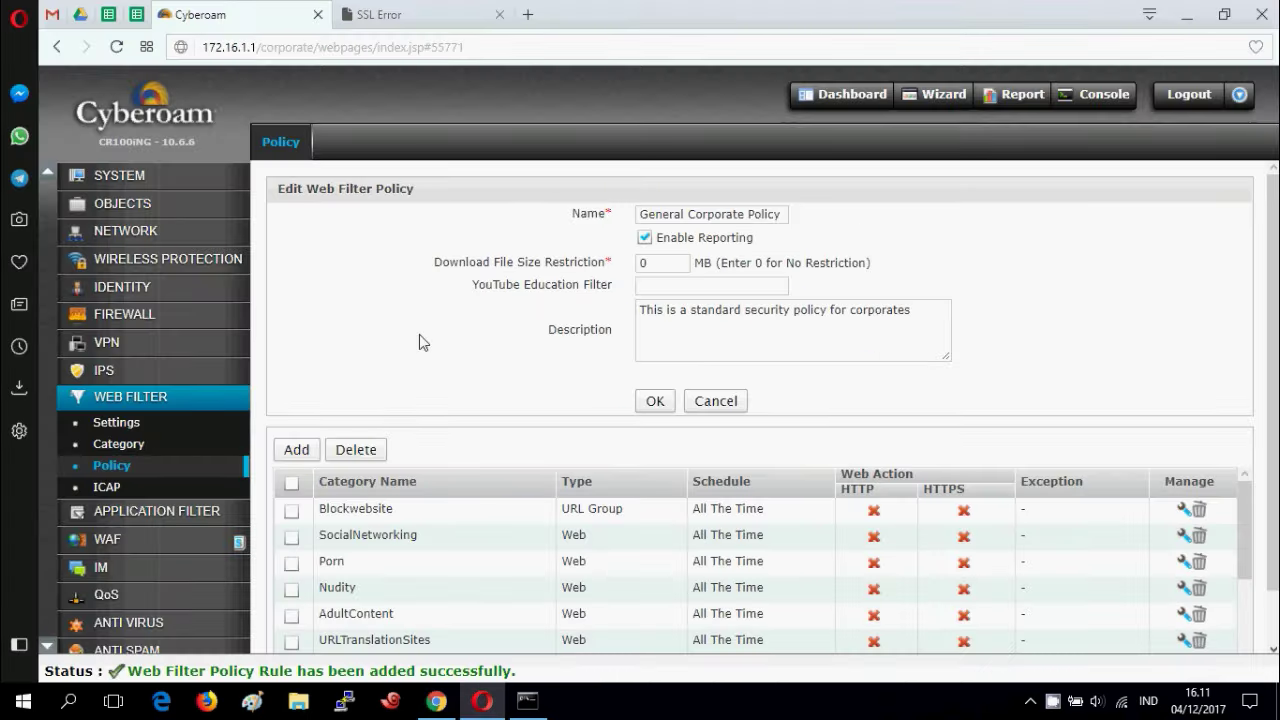
left_click(127, 446)
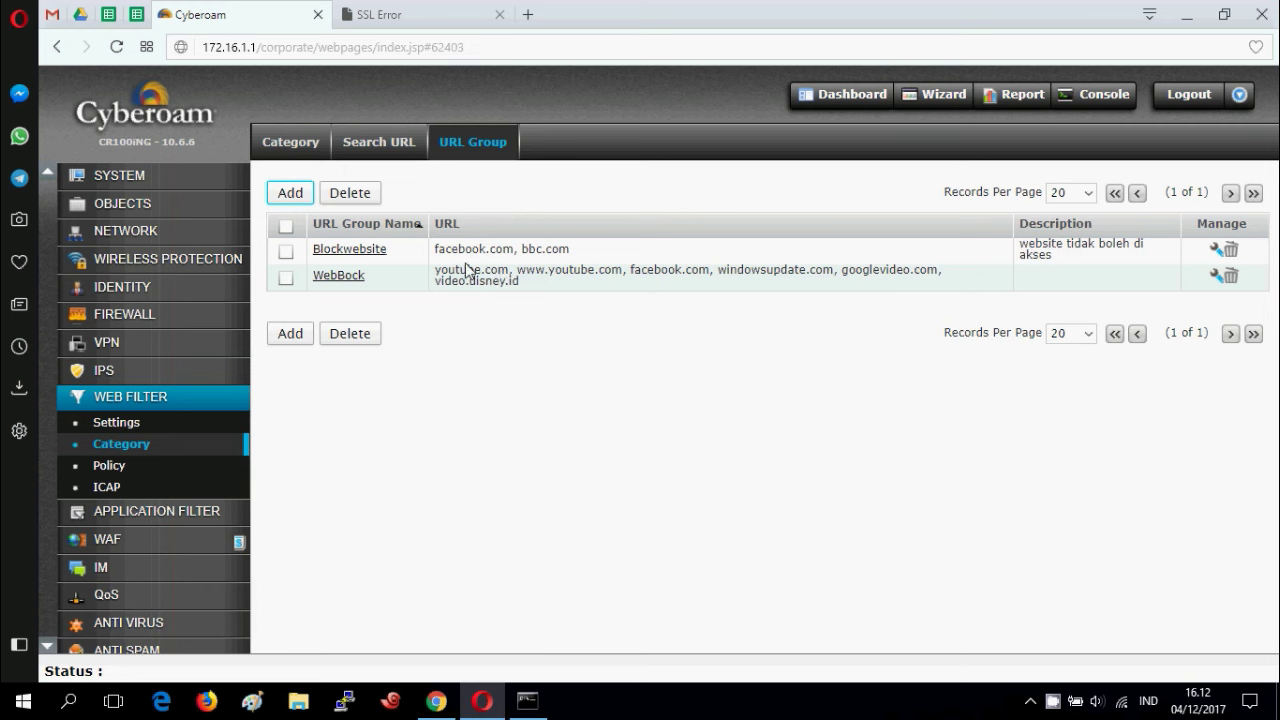
left_click(349, 250)
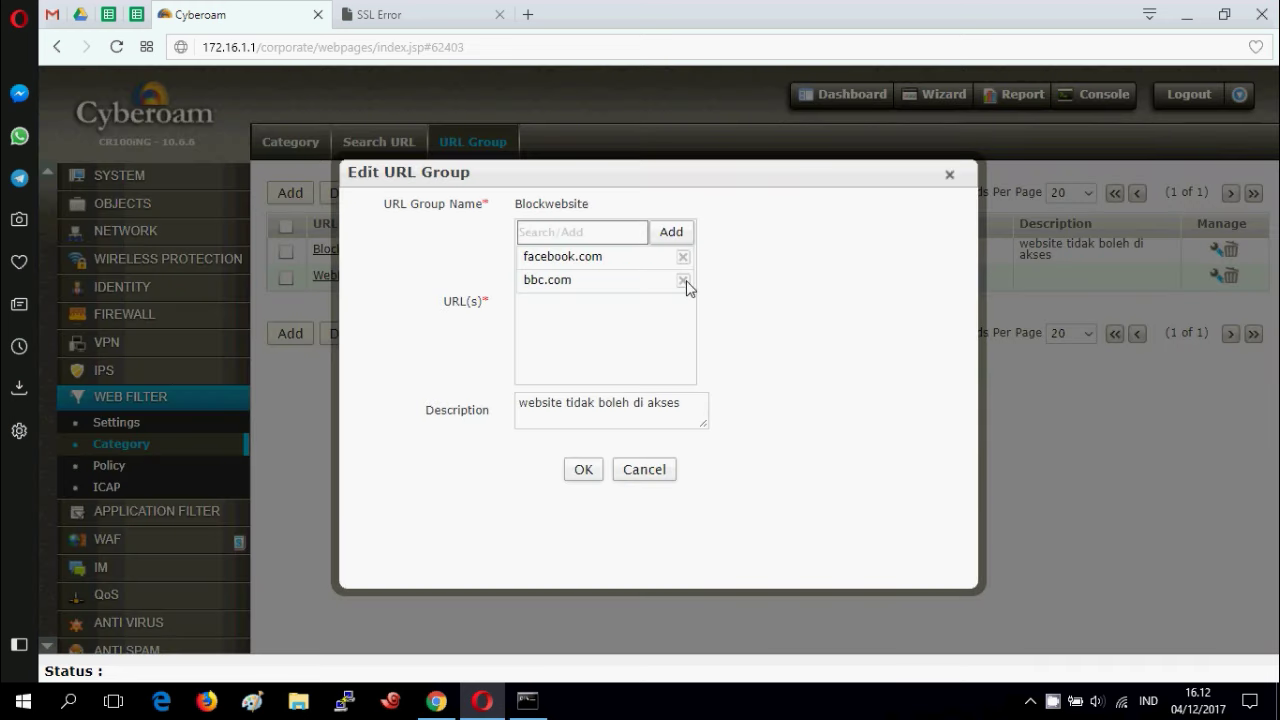
left_click(683, 281)
left_click(586, 470)
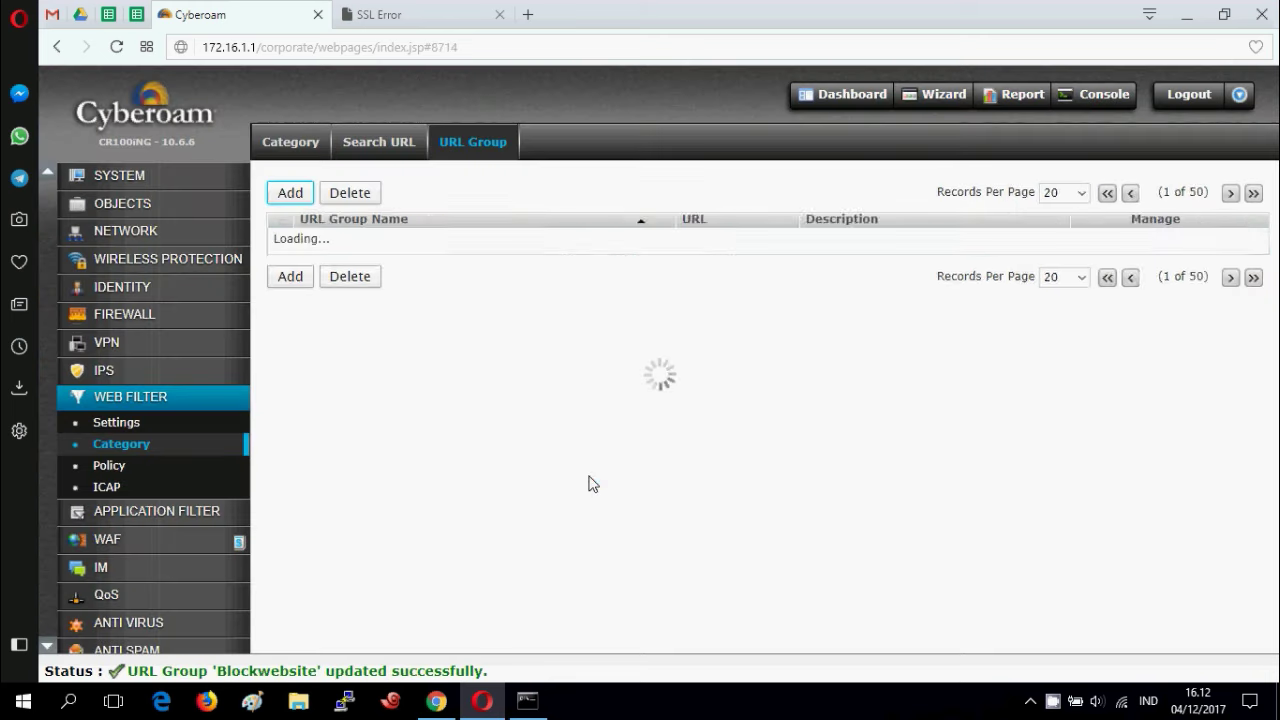
Switch to Chrome and load bbc.com again to test access after its removal from the URL group
left_click(436, 701)
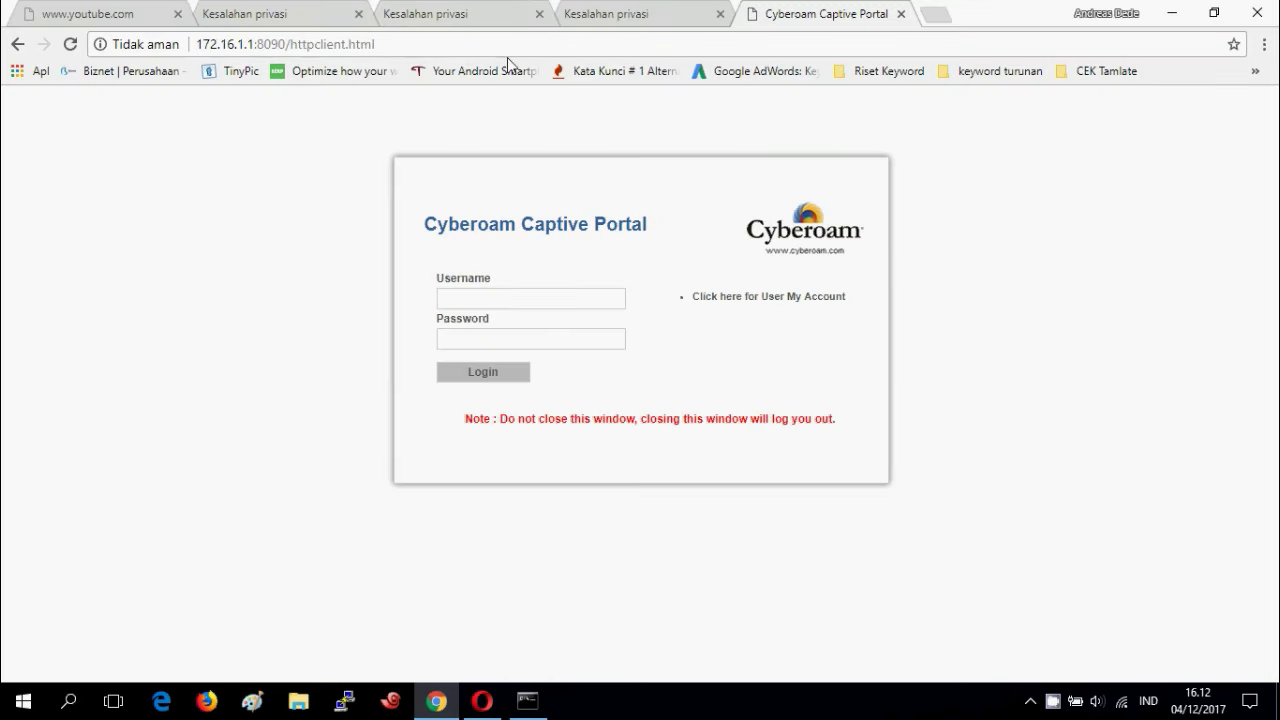
left_click(497, 52)
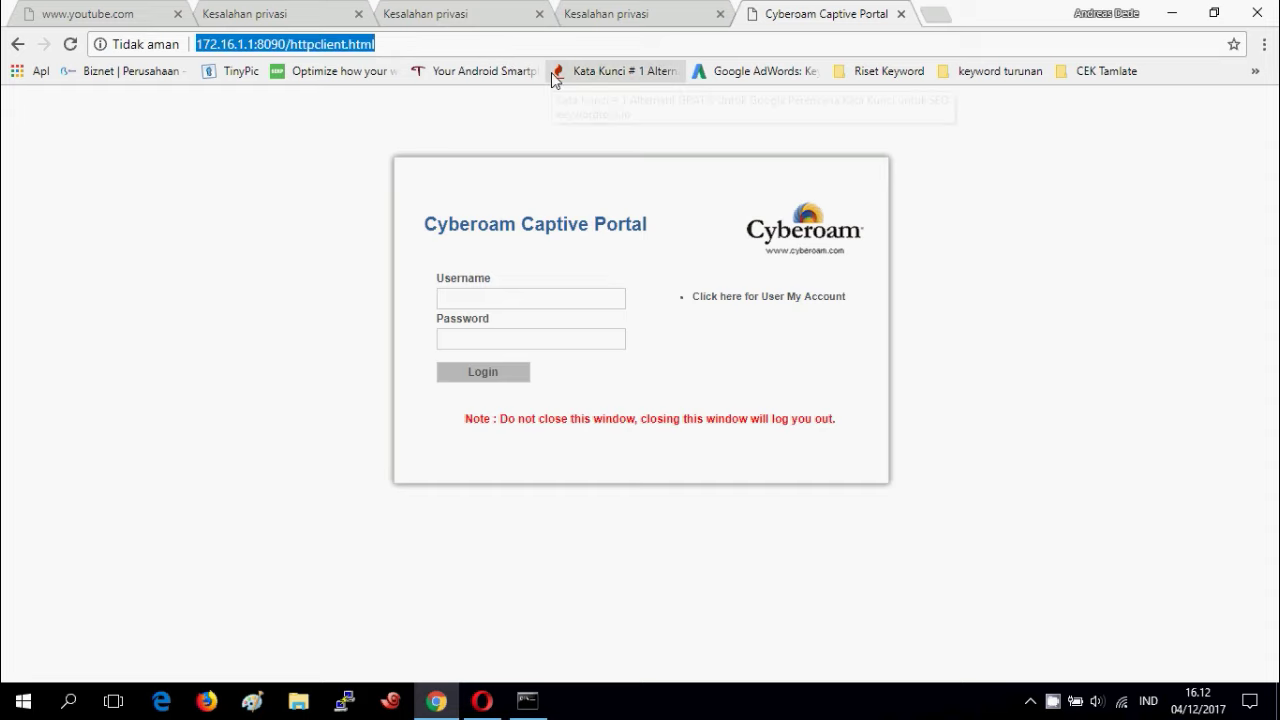
type("bb")
key("Return")
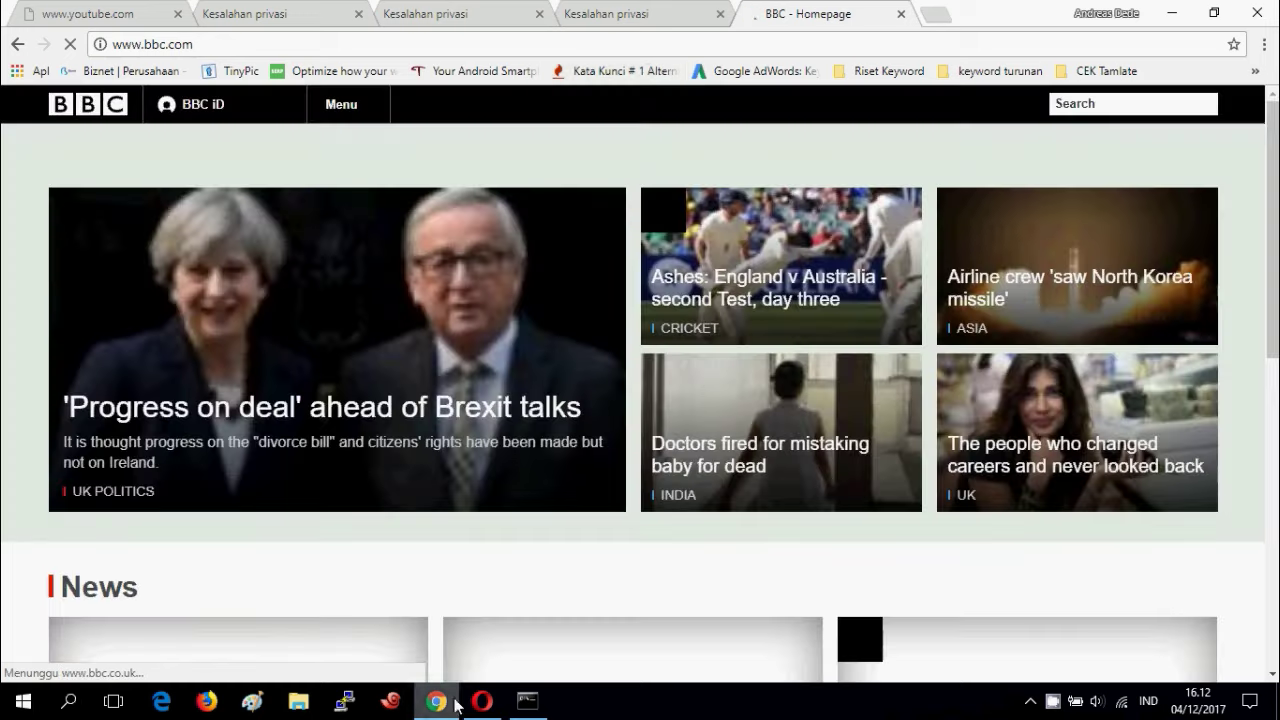
Switch back to Cyberoam in Opera, open the Log Viewer, and display the refreshed Web Filter logs
left_click(482, 703)
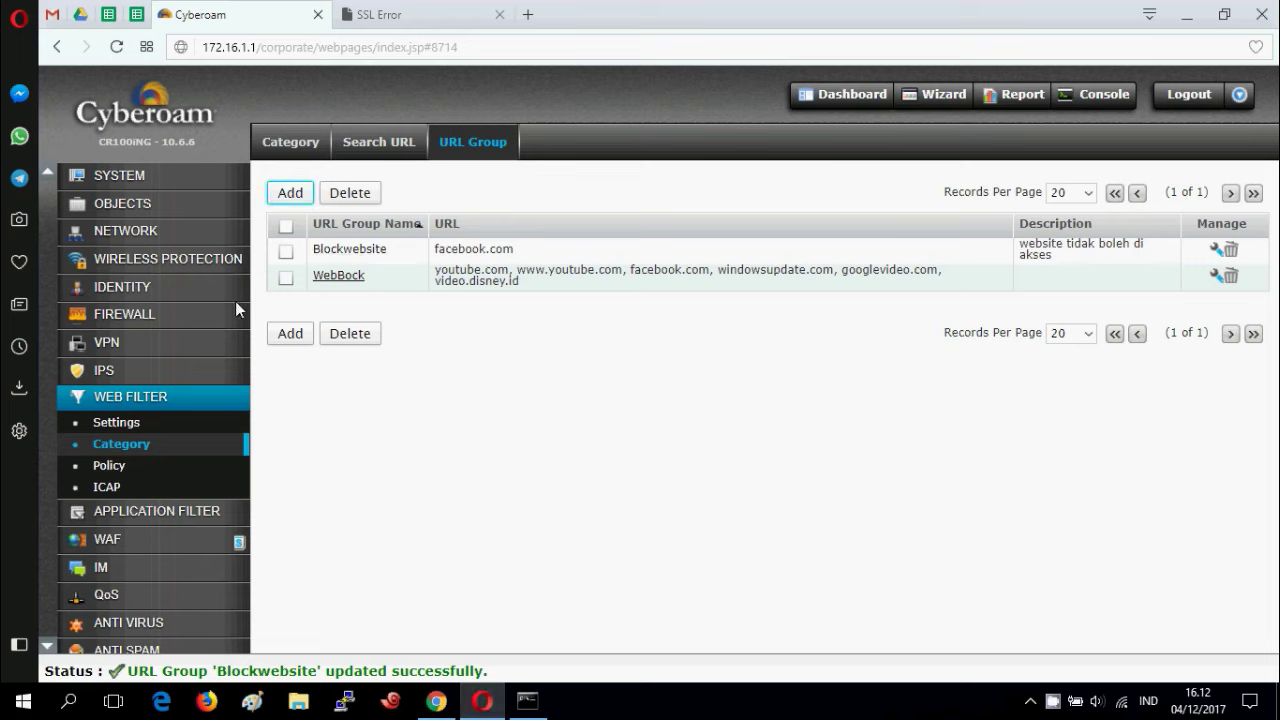
mouse_move(46, 645)
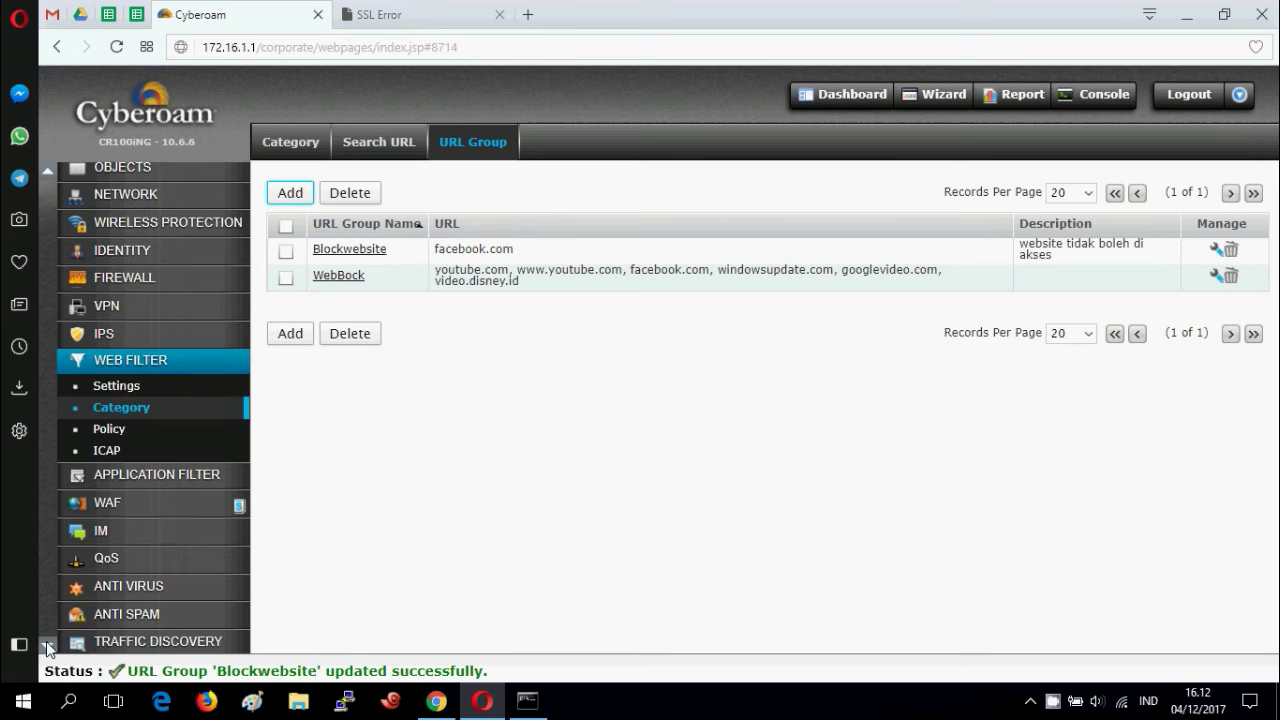
left_click(133, 640)
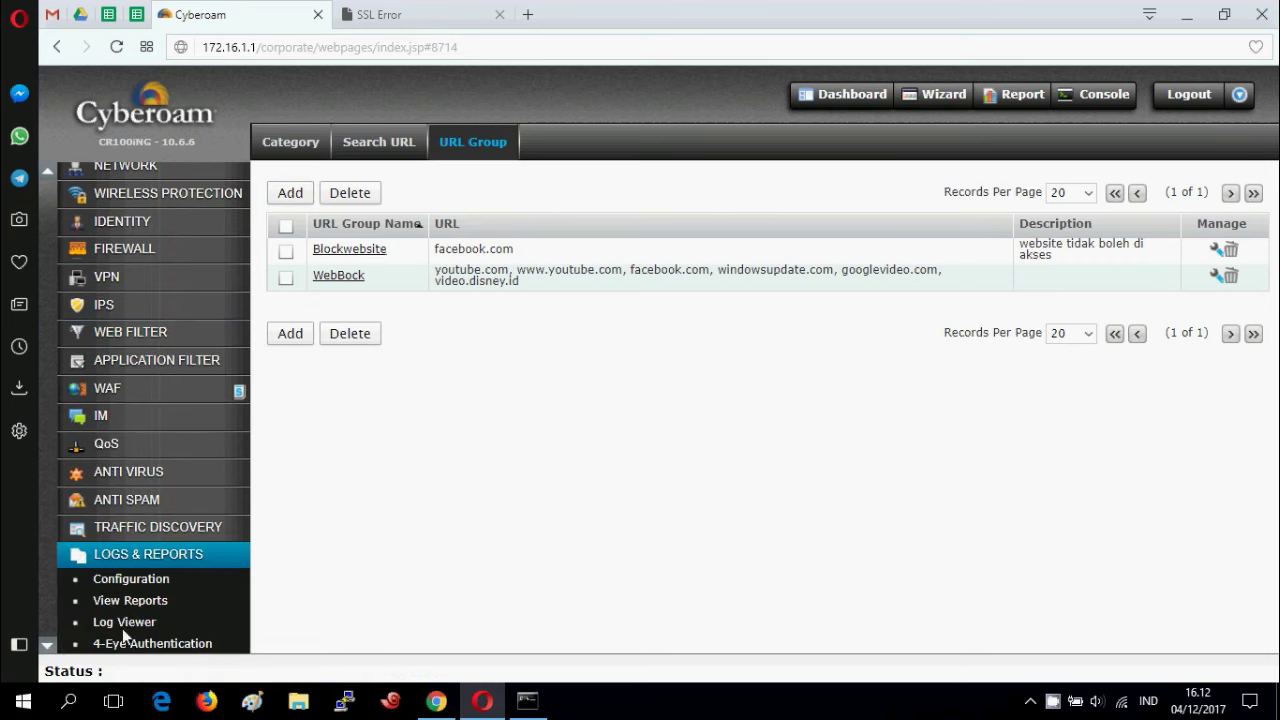
left_click(127, 622)
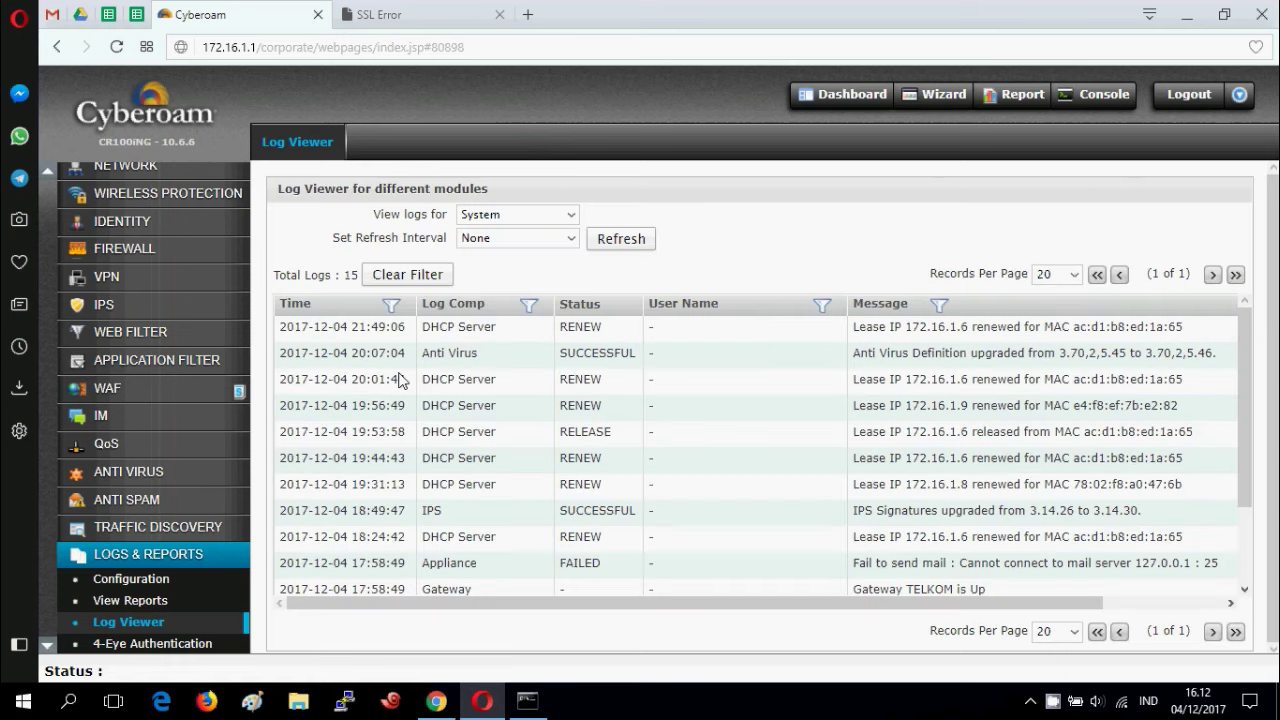
left_click(569, 215)
left_click(534, 251)
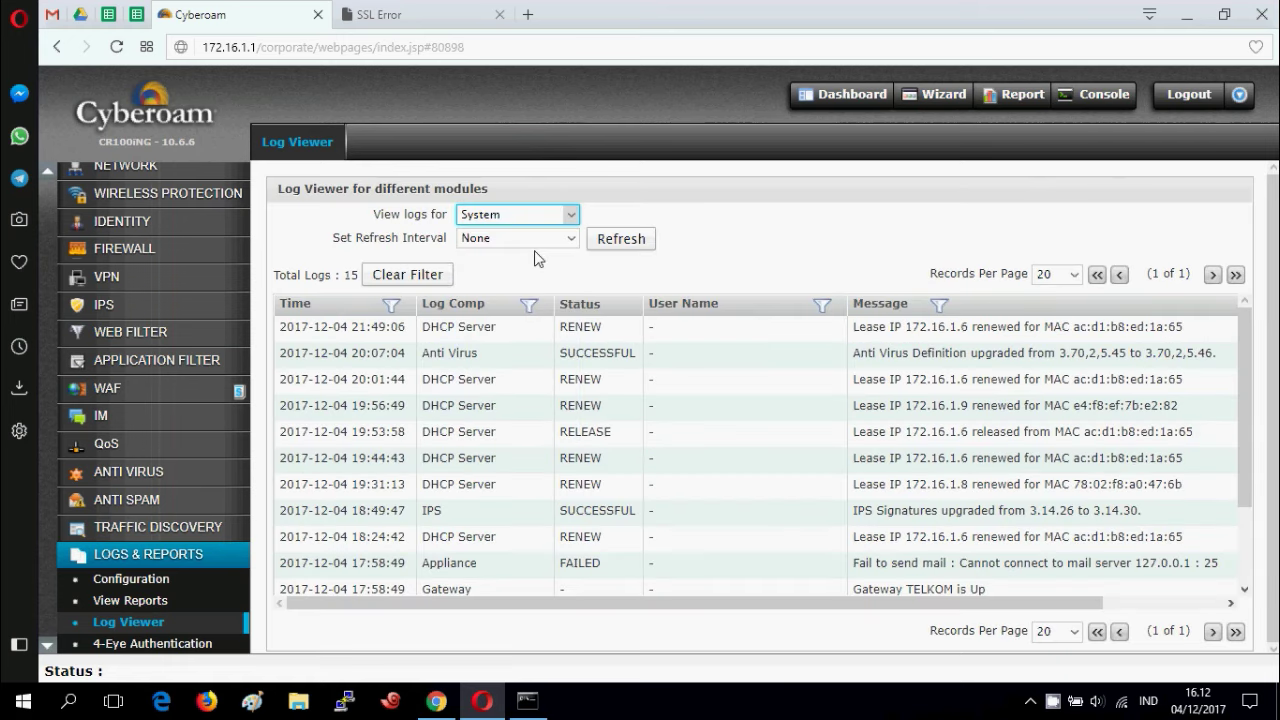
left_click(616, 246)
left_click(616, 246)
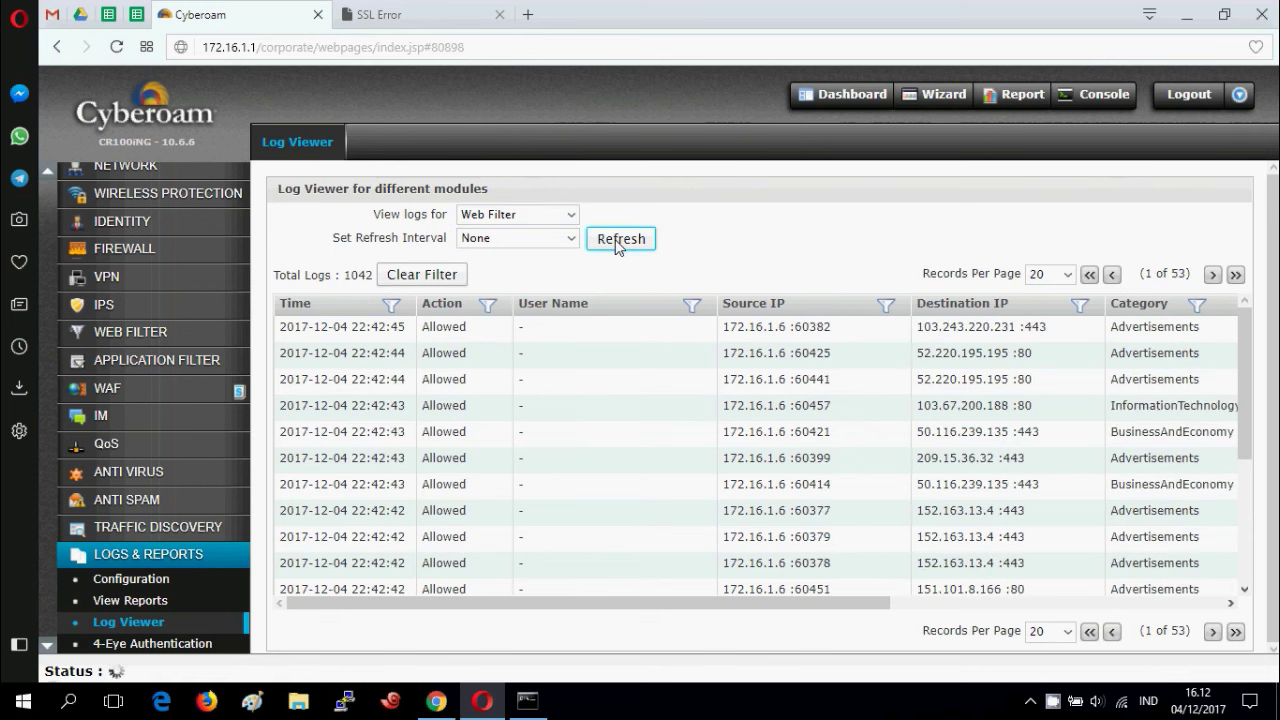
left_click(617, 246)
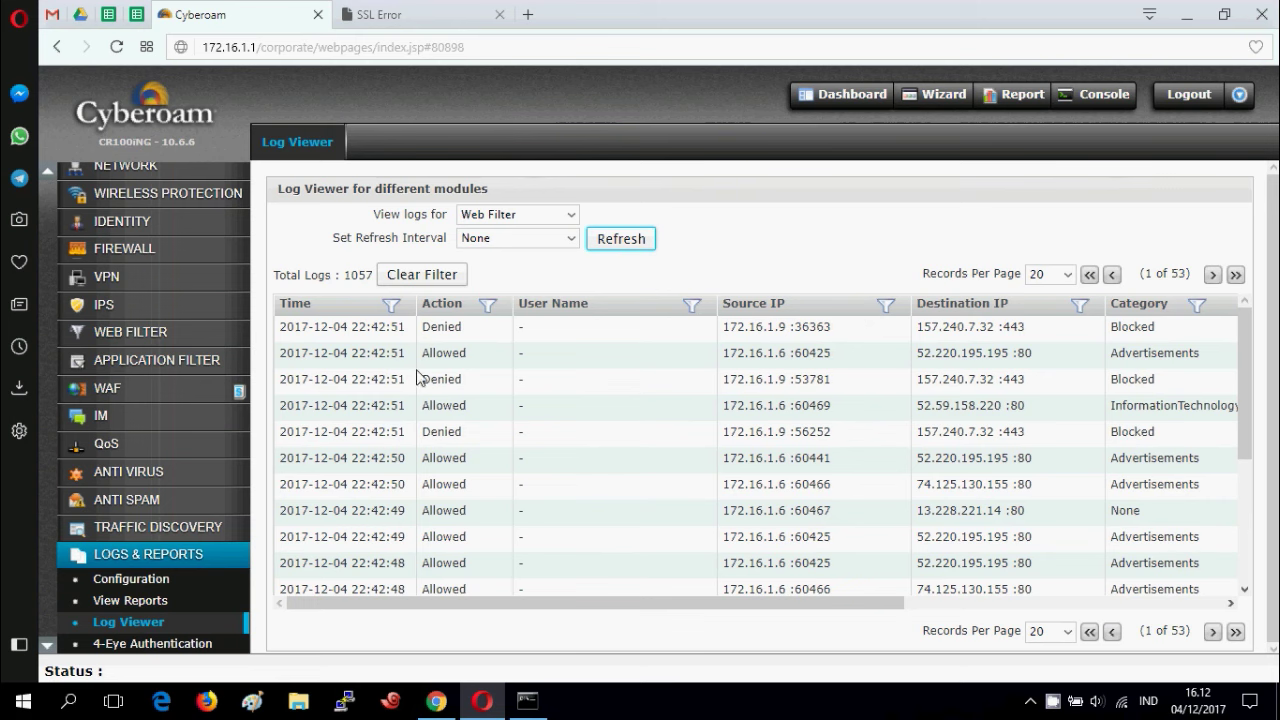
Examine the newest Denied entry in the Web Filter log, and refresh the log again
left_click_drag(424, 337, 1026, 340)
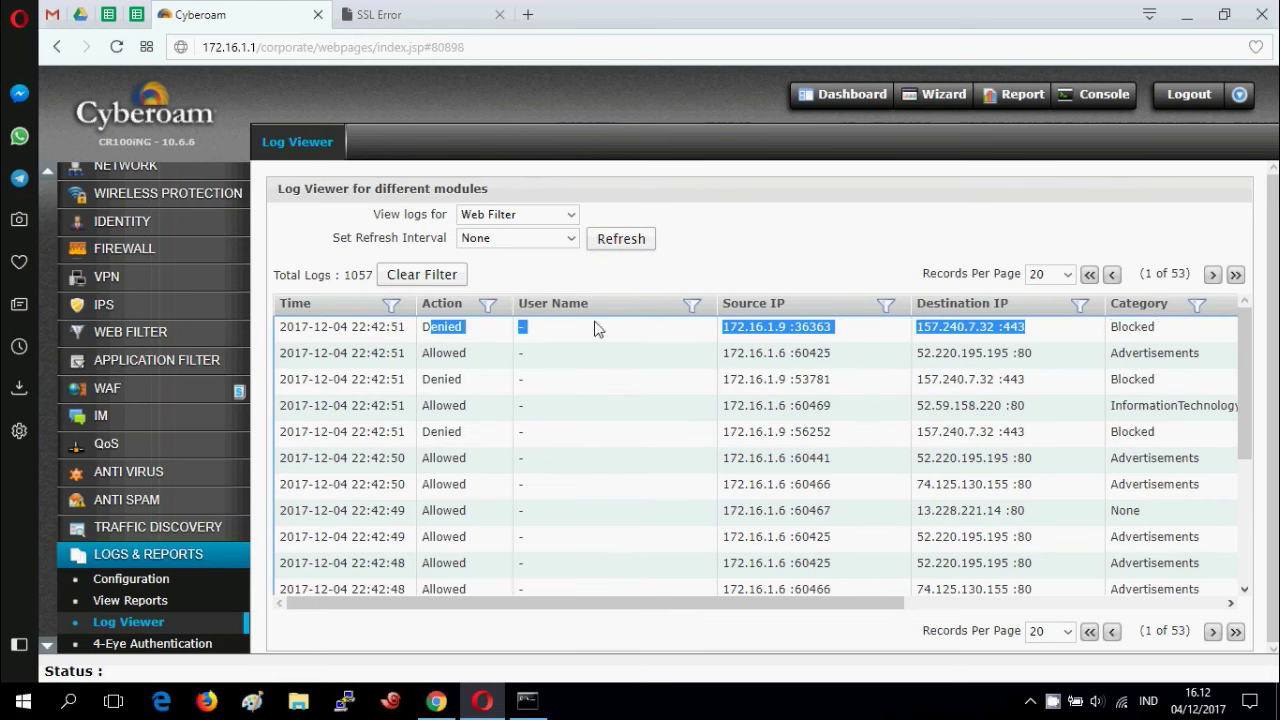
left_click(449, 280)
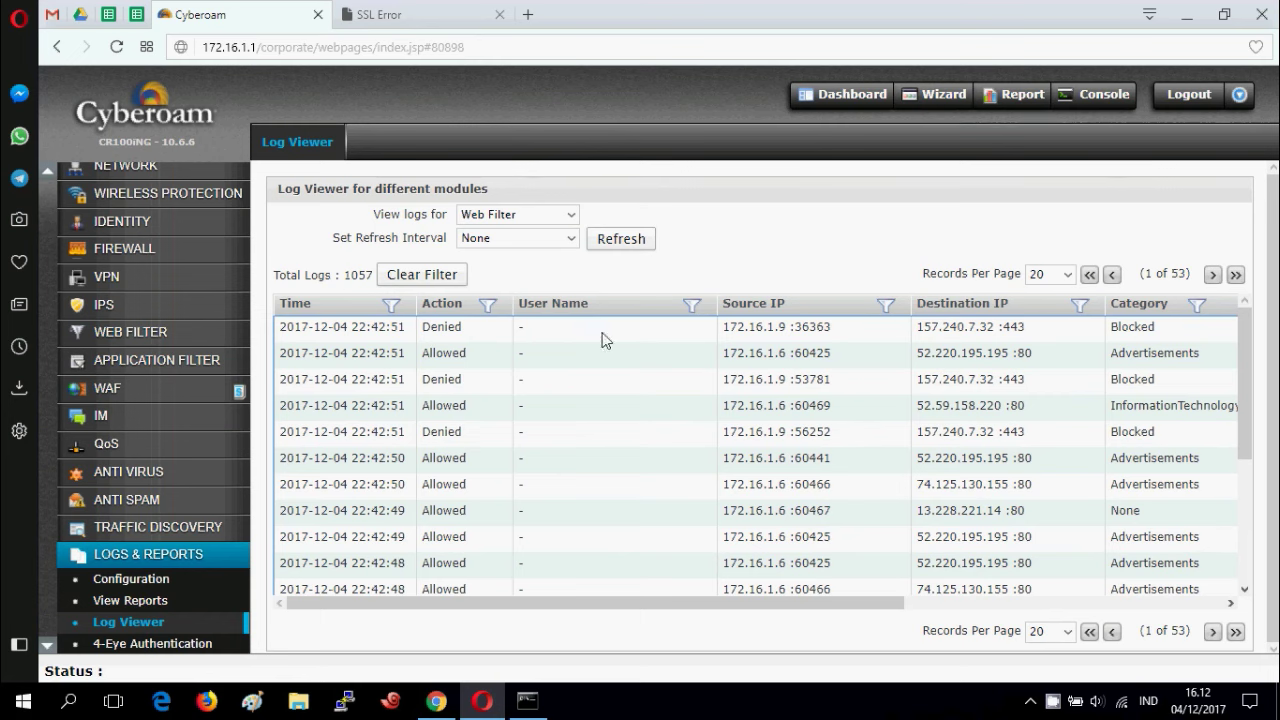
left_click(621, 239)
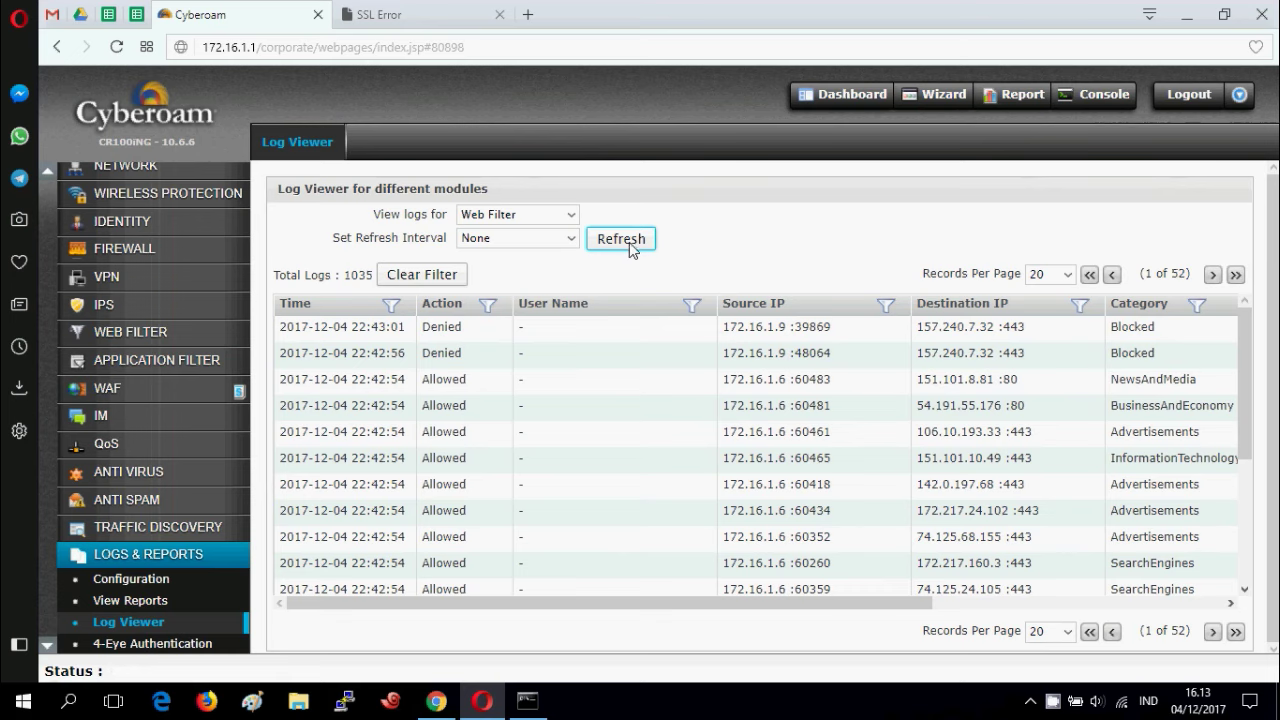
Refresh the Web Filter log once more and view the facebook.com page open in the other Opera tab
left_click(631, 249)
left_click(437, 14)
left_click(415, 49)
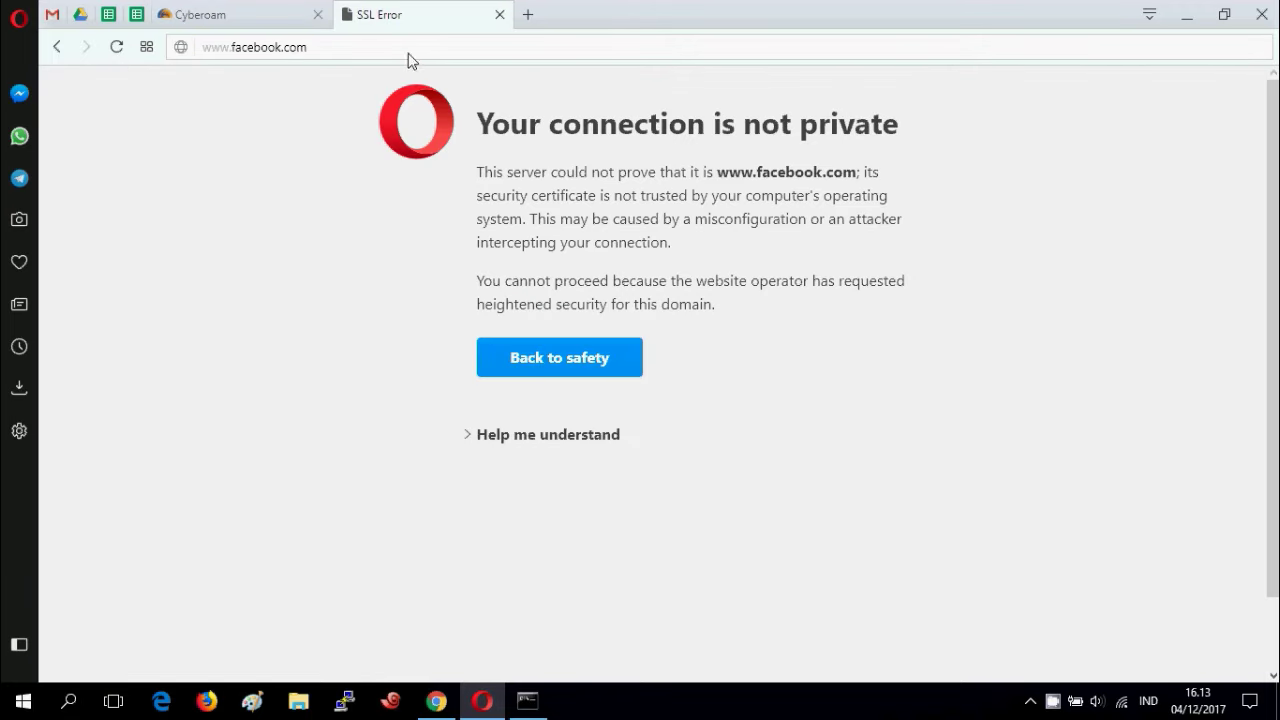
left_click(436, 700)
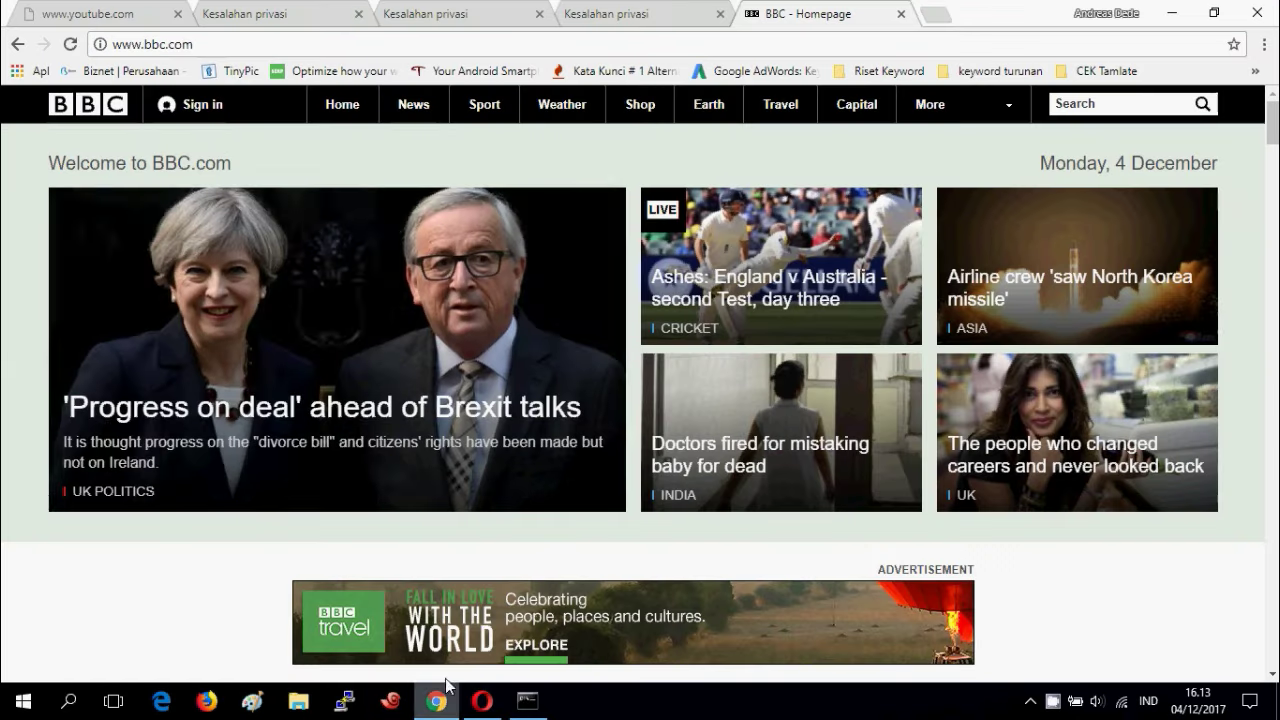
left_click(901, 14)
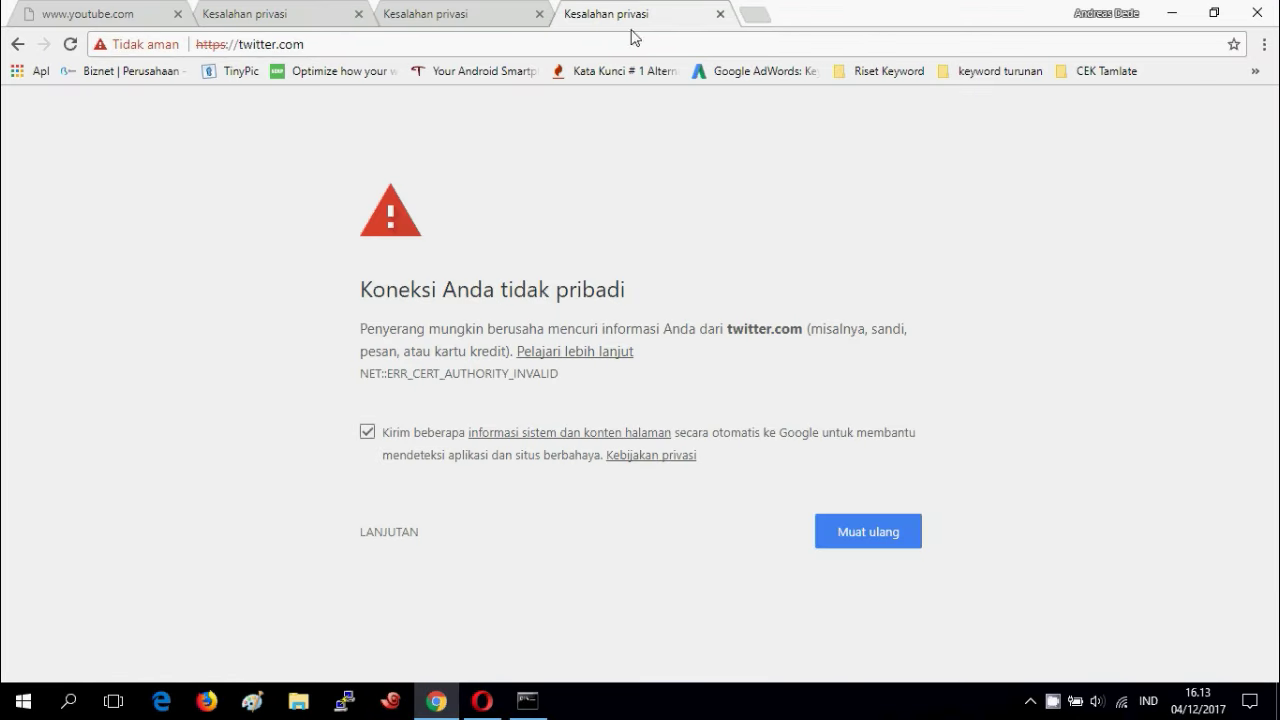
key("ctrl+a")
type("f")
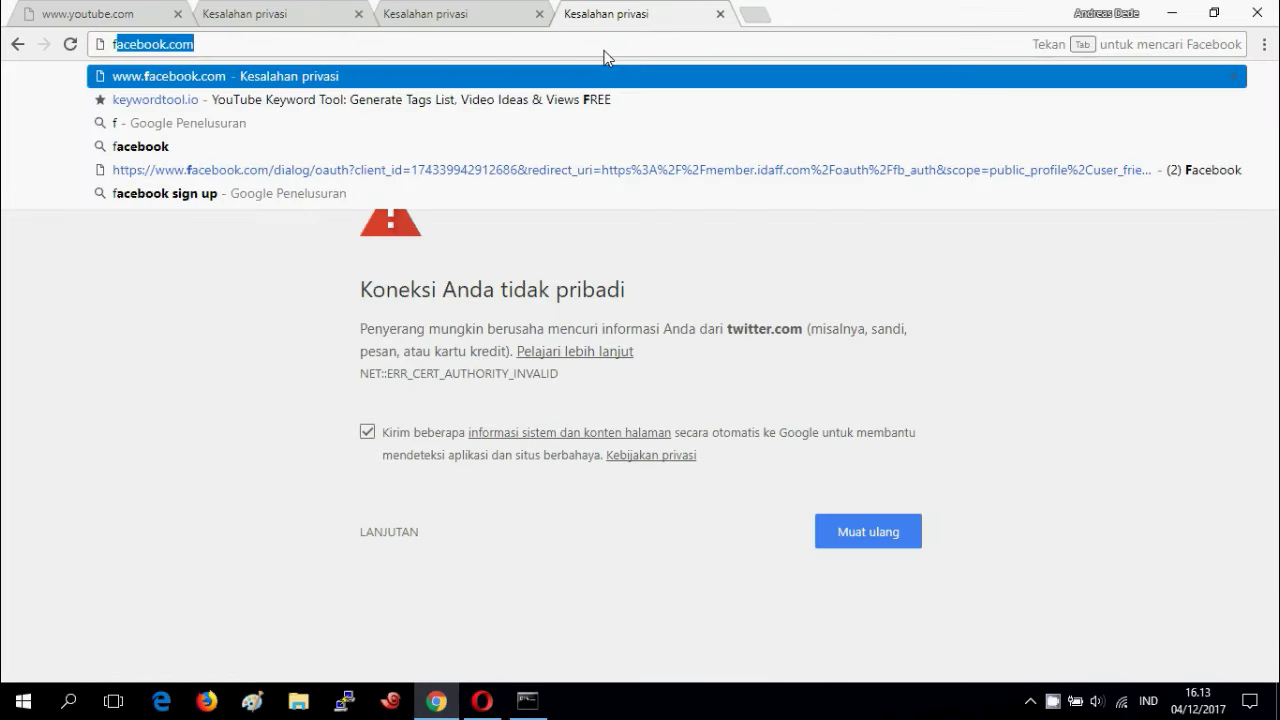
key("Return")
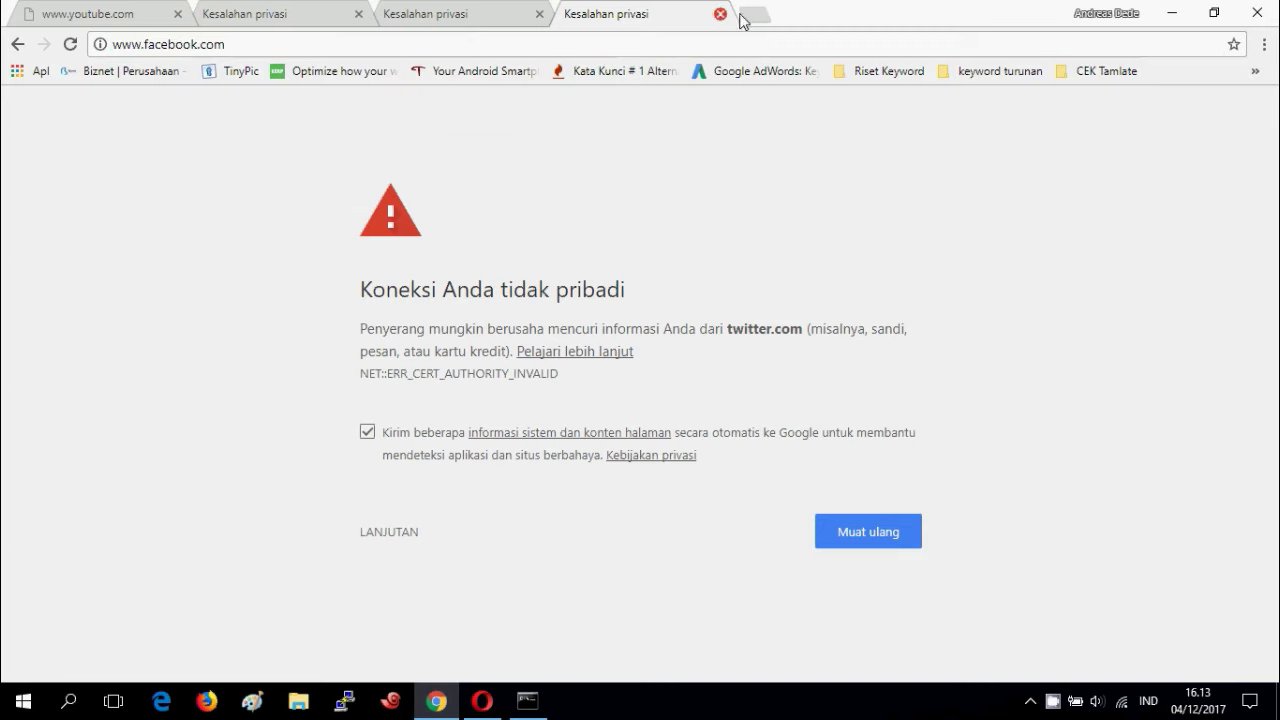
key("ctrl+t")
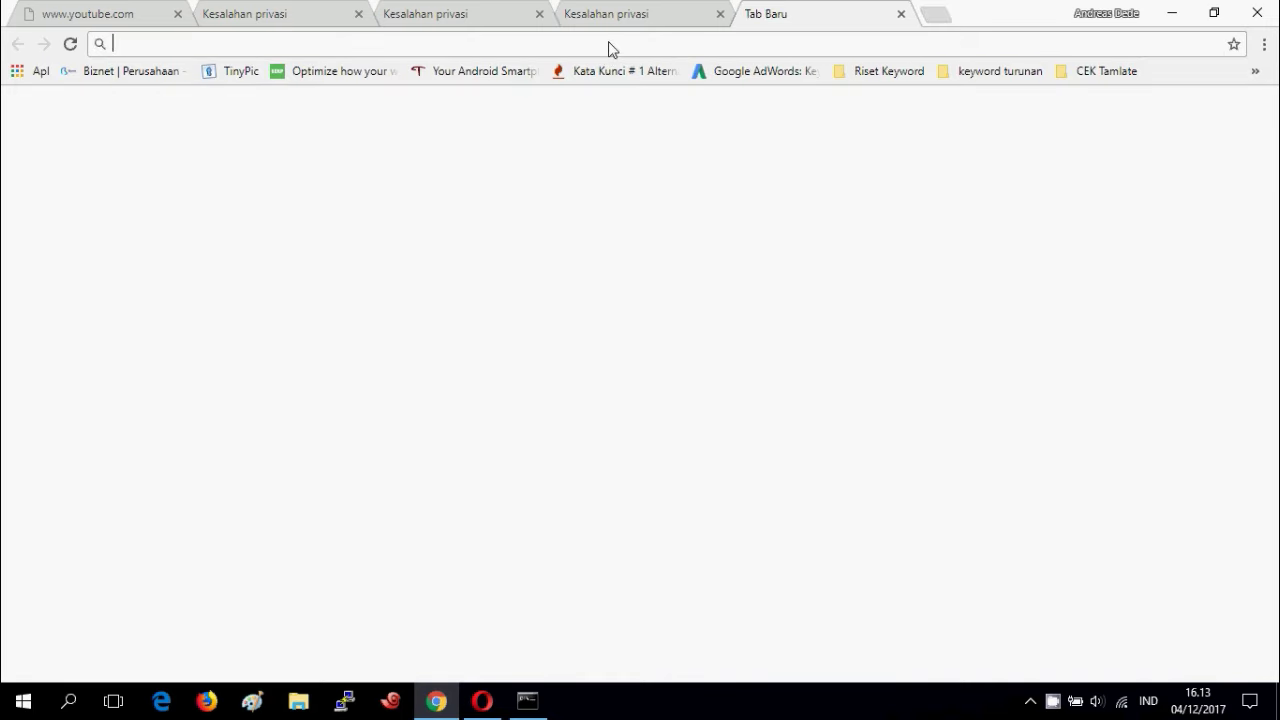
type("face")
key("Return")
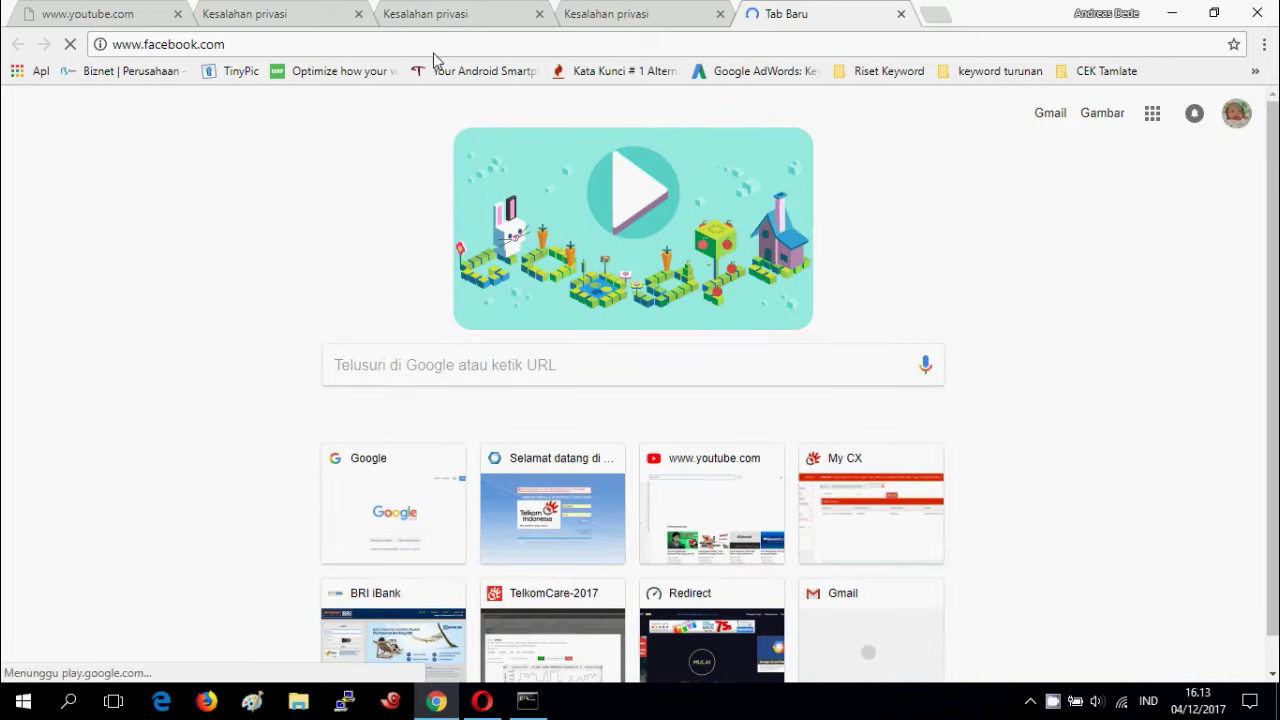
Switch back to Cyberoam in Opera and refresh the Web Filter logs to check for the facebook.com attempt
left_click(482, 700)
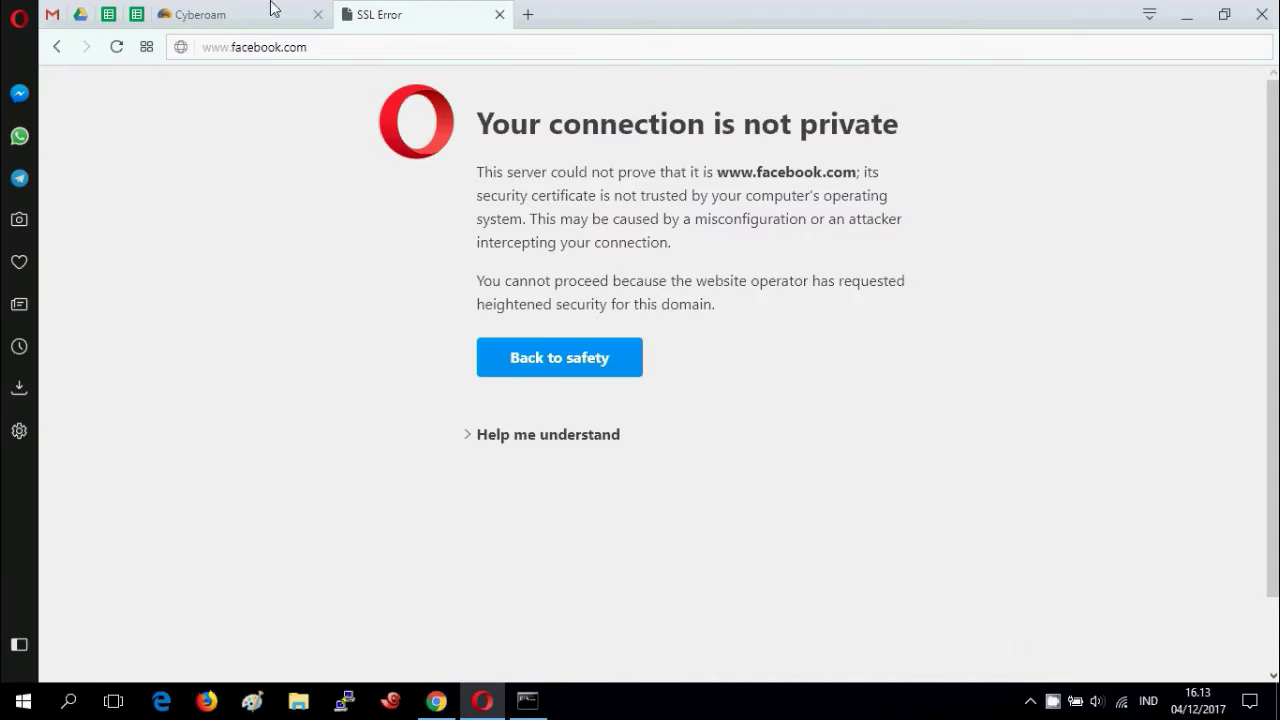
left_click(240, 14)
left_click(620, 240)
left_click(620, 240)
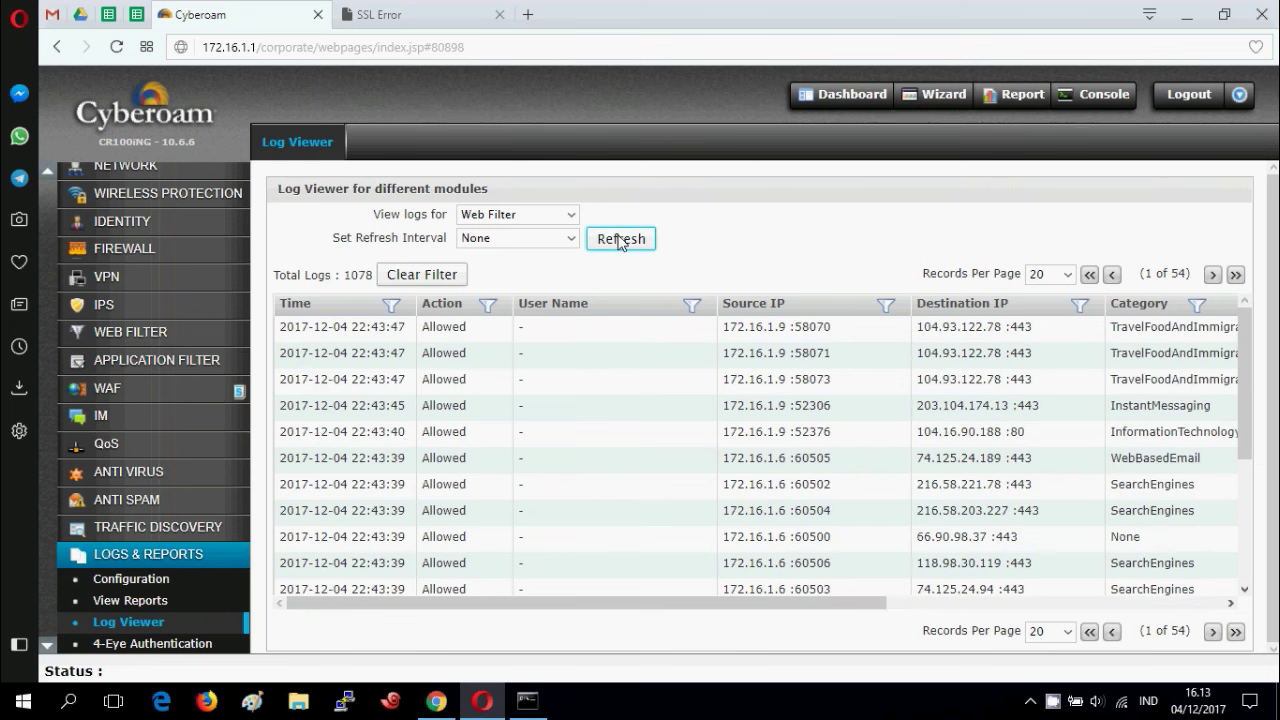
left_click(620, 240)
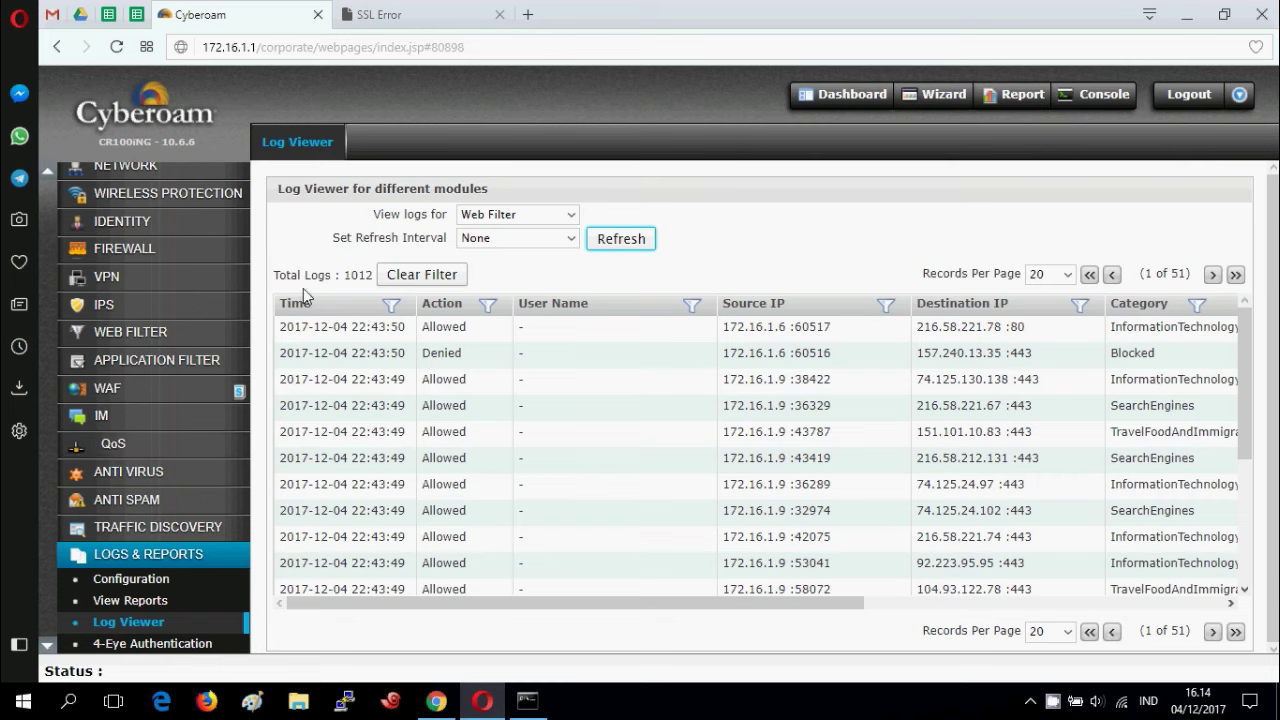
Return to the Cyberoam Dashboard from the Log Viewer
left_click(843, 90)
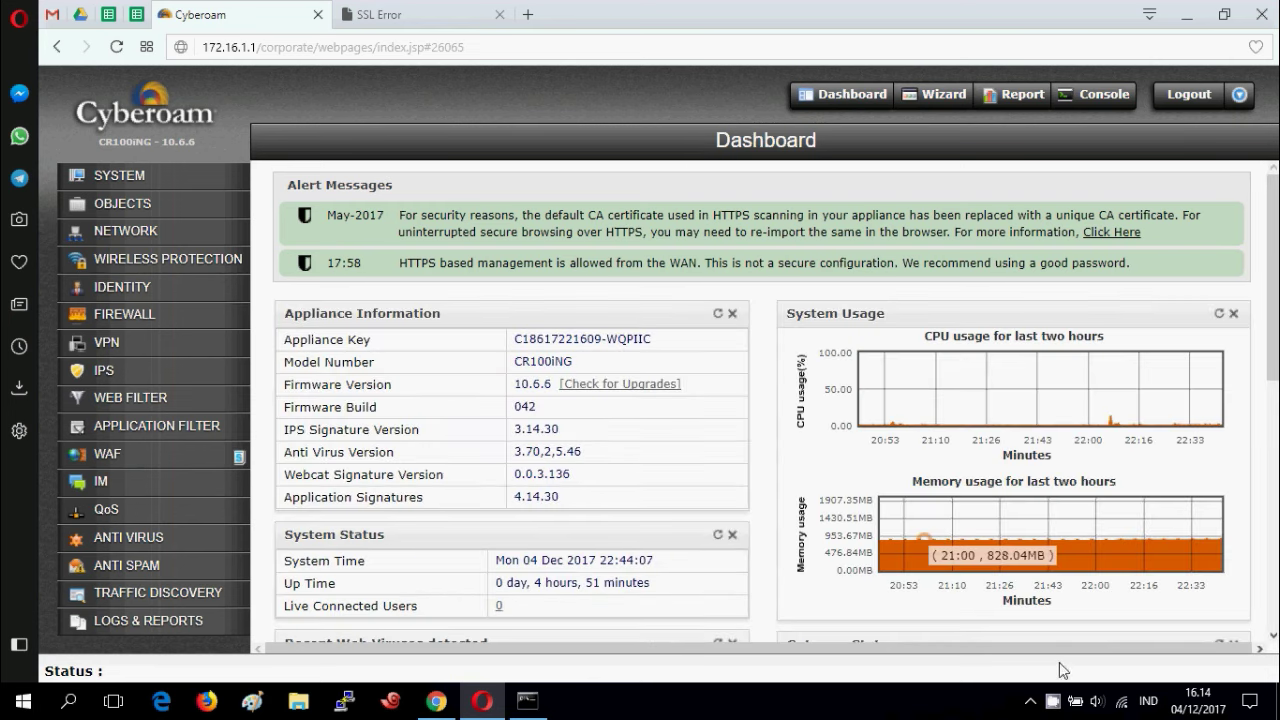
right_click(1053, 702)
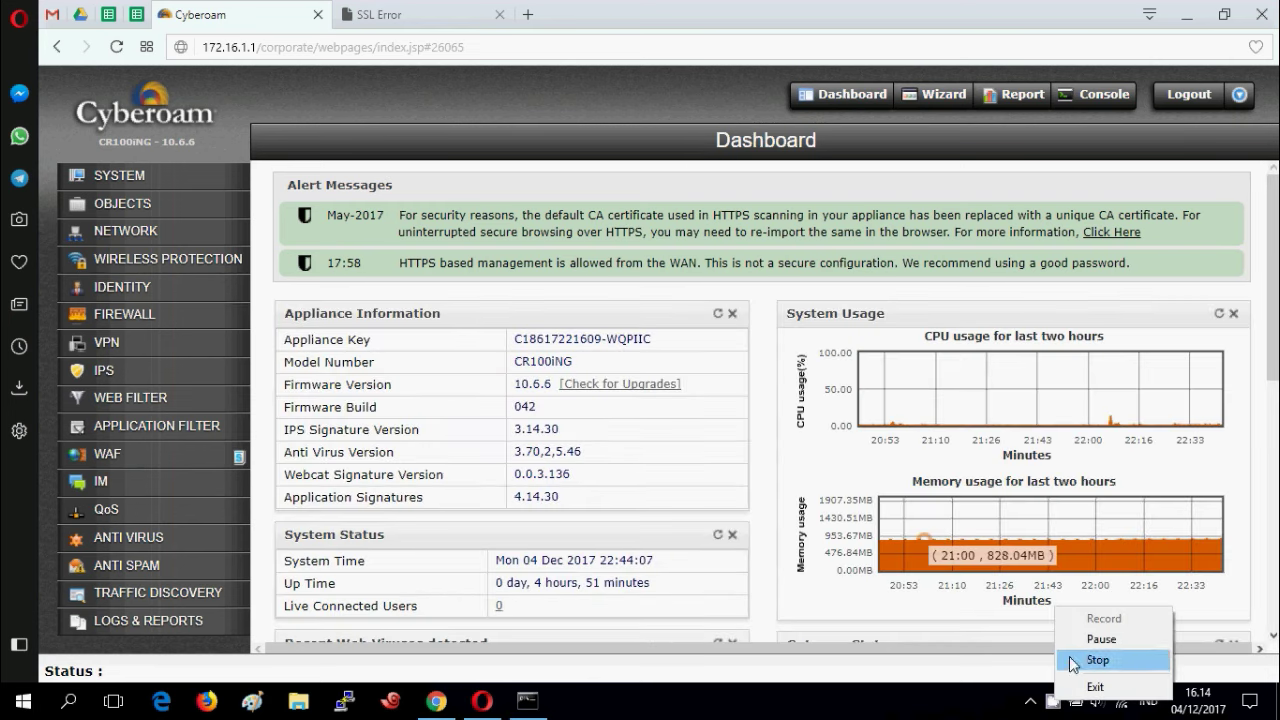